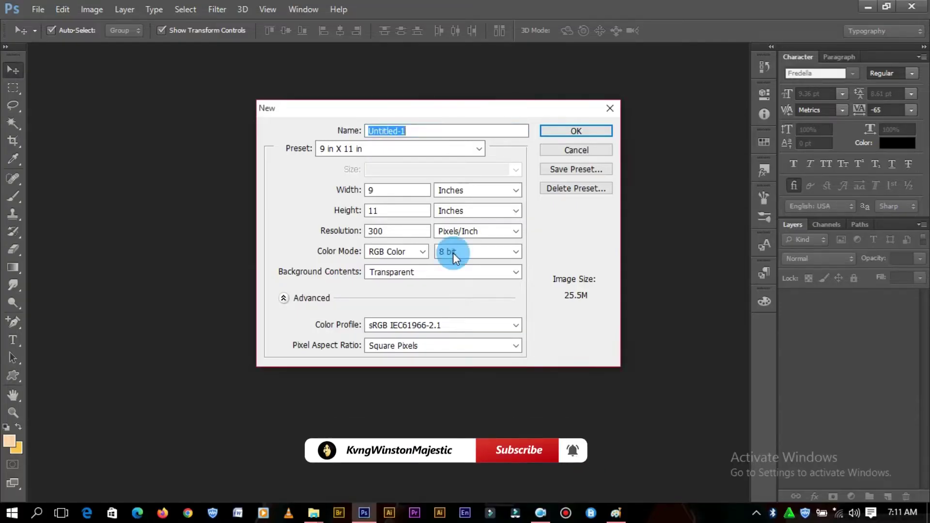
Step: Create the 9 × 11 in, 300 ppi transparent document and save it as poste35.psd
{"action": "left_click", "coordinate": [576, 131]}
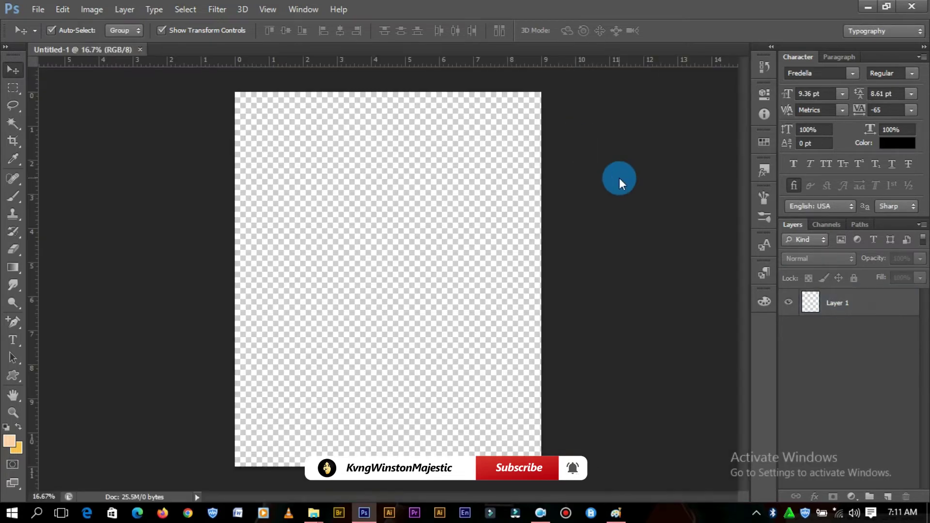
{"action": "key", "text": "ctrl+s"}
{"action": "type", "text": "poste34"}
{"action": "double_click", "coordinate": [232, 315]}
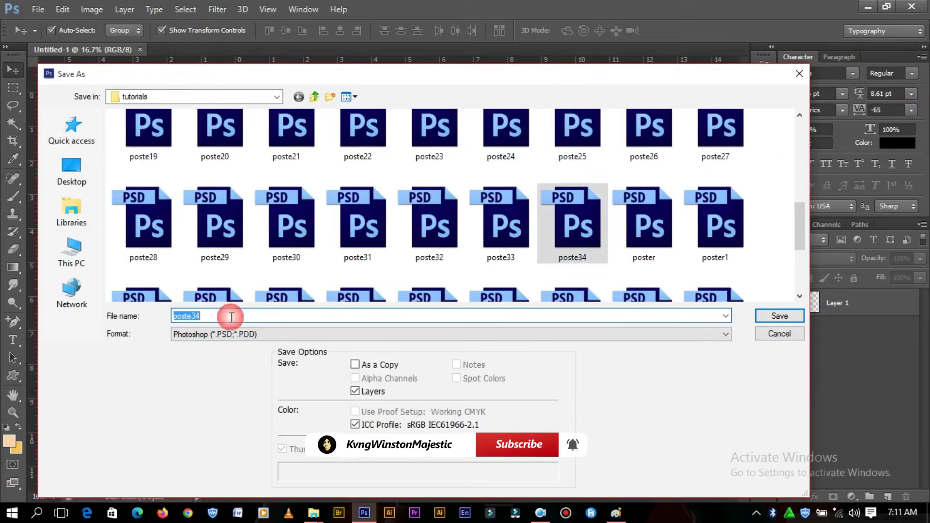
{"action": "left_click", "coordinate": [227, 316]}
{"action": "key", "text": "BackSpace"}
{"action": "type", "text": "5"}
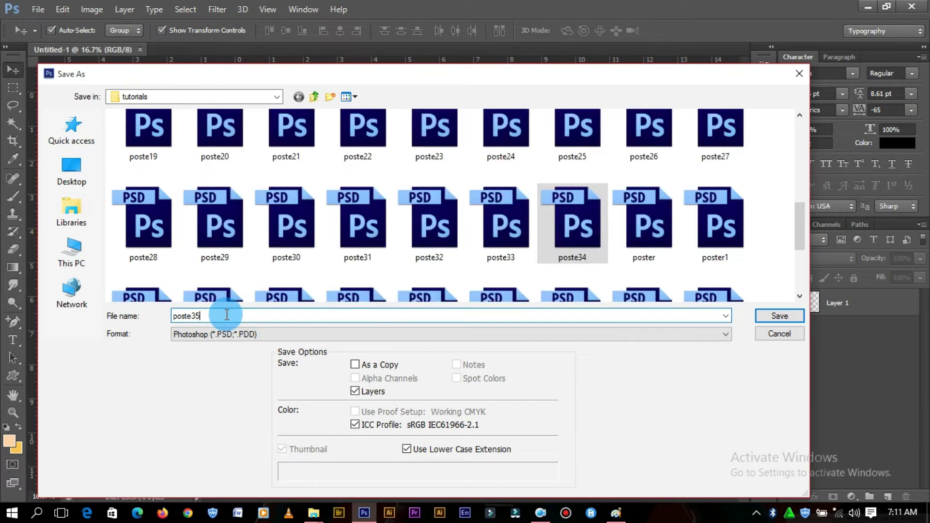
{"action": "key", "text": "Return"}
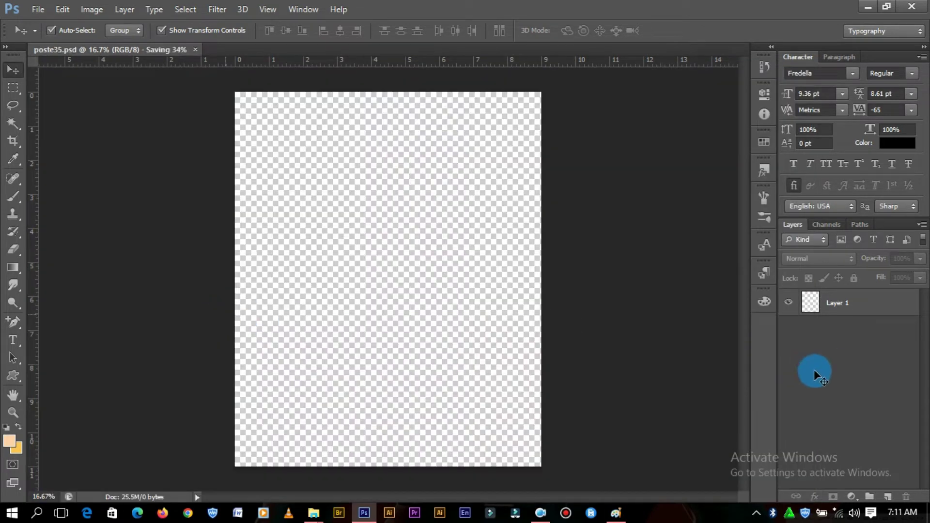
Step: Add a Solid Color fill layer above Layer 1, initially white
{"action": "left_click", "coordinate": [866, 308]}
{"action": "left_click", "coordinate": [848, 497]}
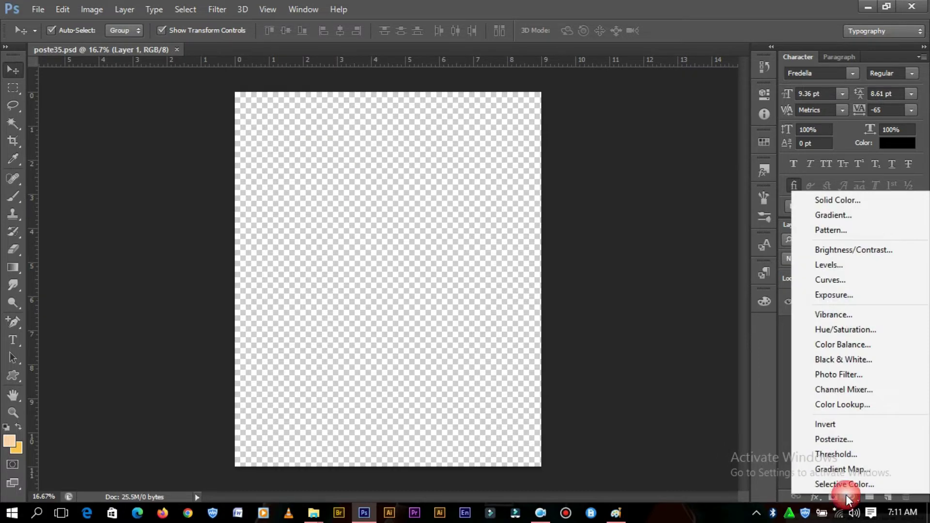
{"action": "left_click", "coordinate": [865, 197]}
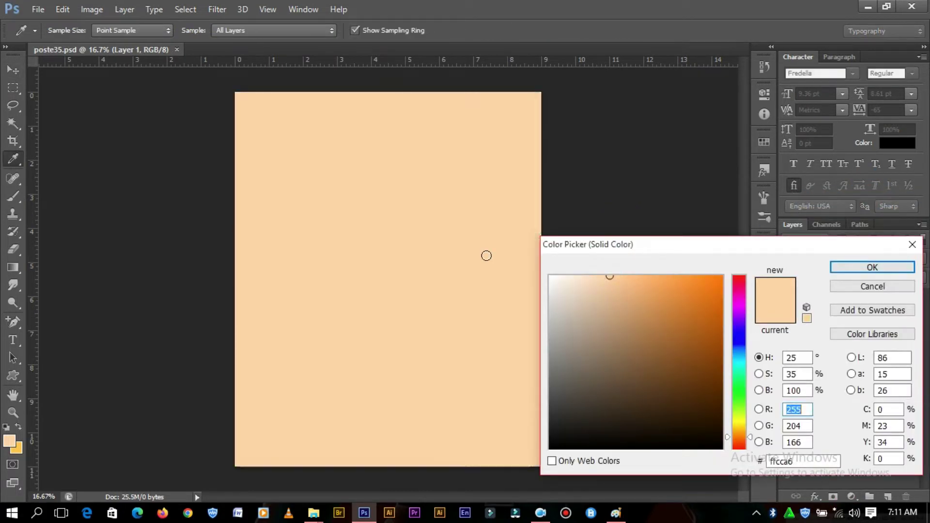
{"action": "left_click", "coordinate": [461, 252]}
{"action": "left_click", "coordinate": [852, 268]}
{"action": "left_click", "coordinate": [670, 228]}
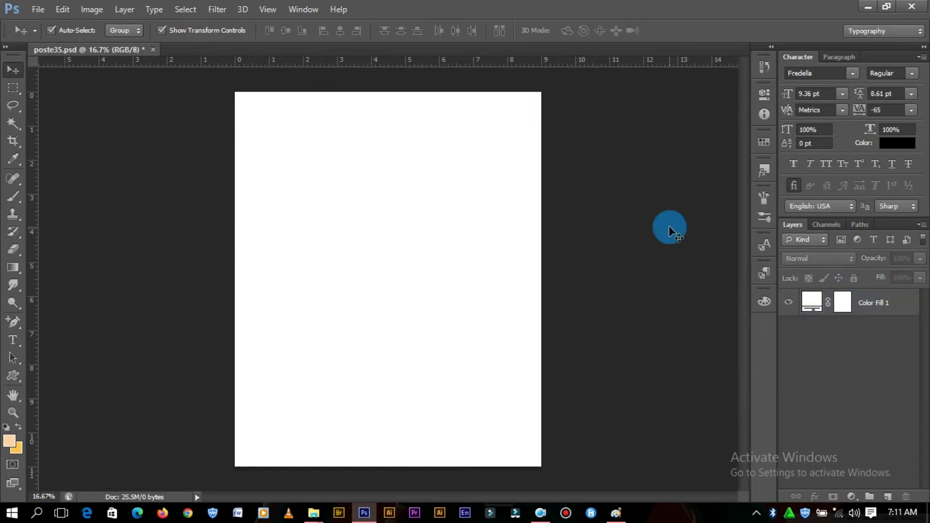
{"action": "key", "text": "ctrl+plus"}
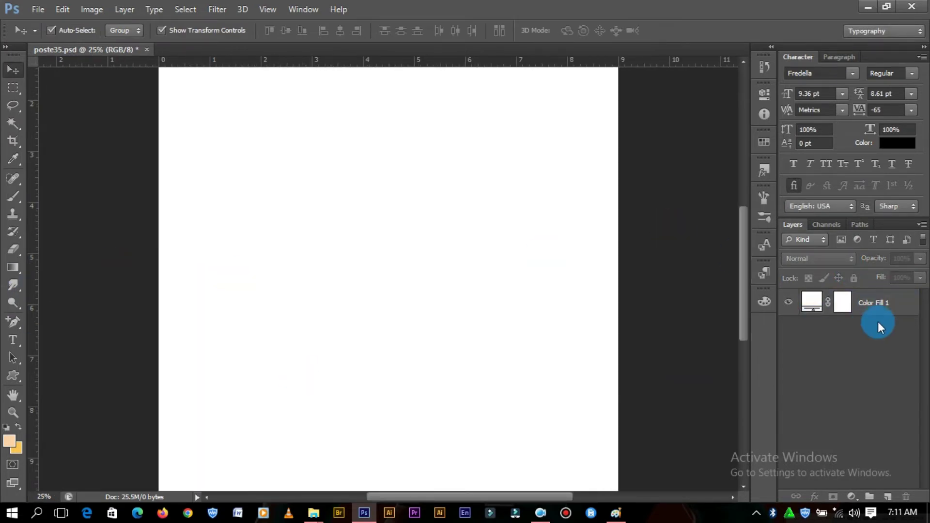
Step: Change the fill layer's colour to a dark navy blue
{"action": "double_click", "coordinate": [810, 304]}
{"action": "left_click", "coordinate": [738, 346]}
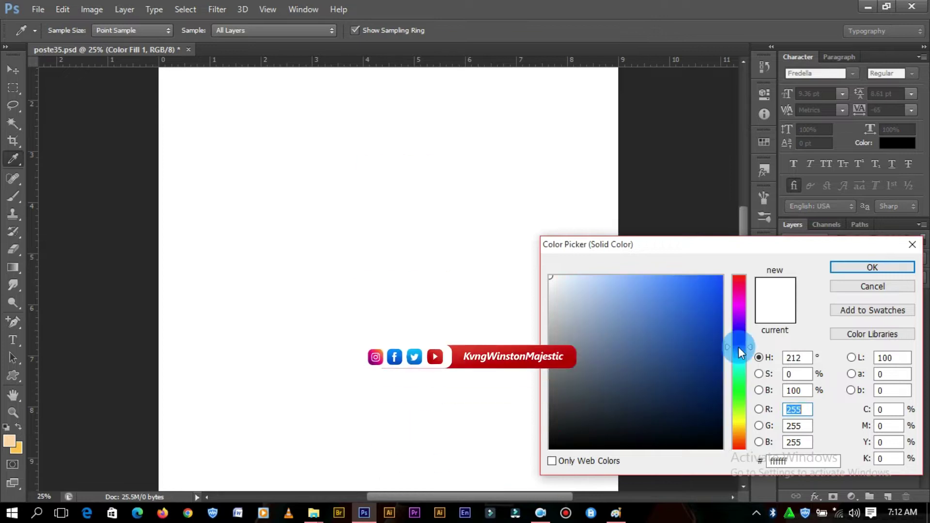
{"action": "left_click", "coordinate": [667, 383]}
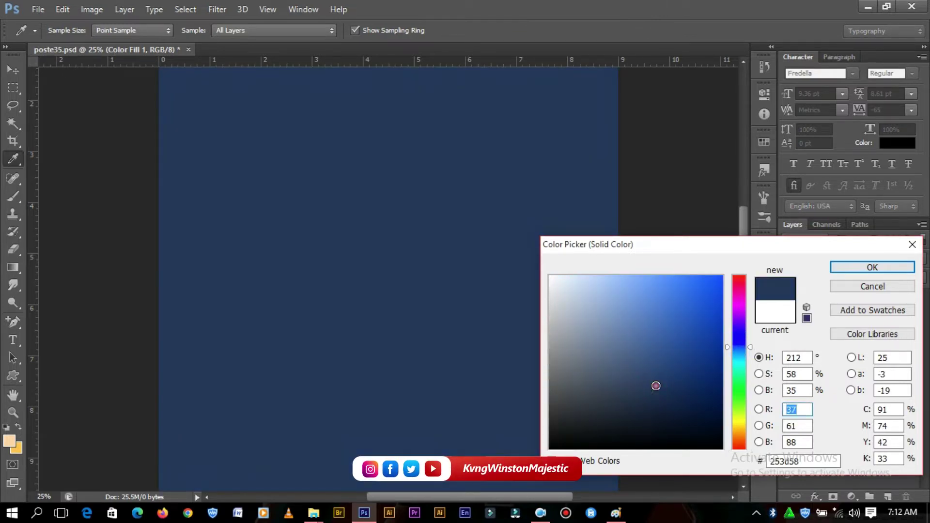
{"action": "left_click", "coordinate": [664, 383]}
{"action": "left_click", "coordinate": [882, 270]}
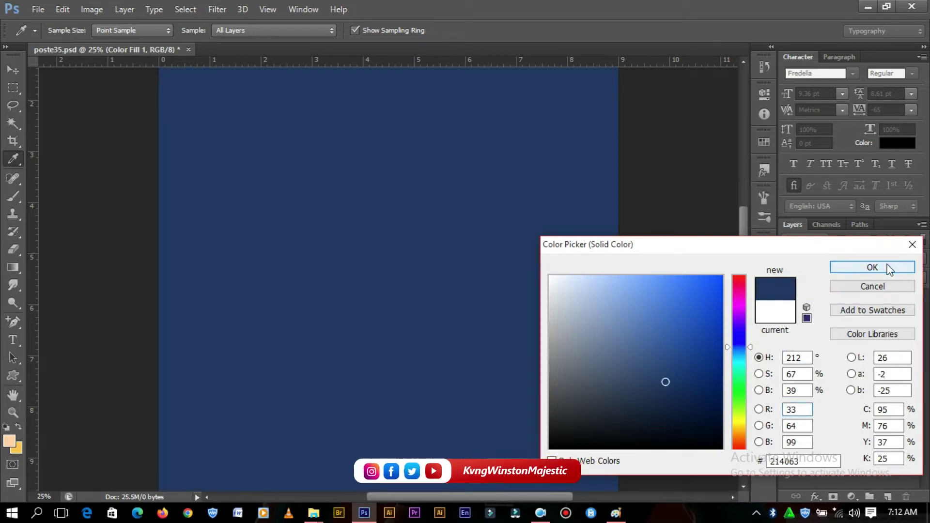
Step: Add an empty layer above the fill and set the foreground colour to medium blue
{"action": "left_click", "coordinate": [888, 497]}
{"action": "left_click", "coordinate": [9, 442]}
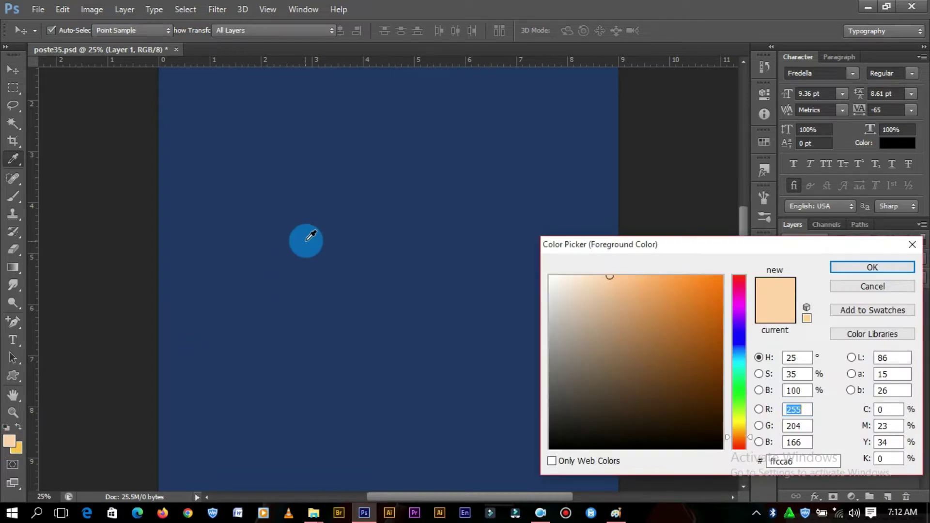
{"action": "left_click", "coordinate": [373, 213]}
{"action": "left_click", "coordinate": [653, 342]}
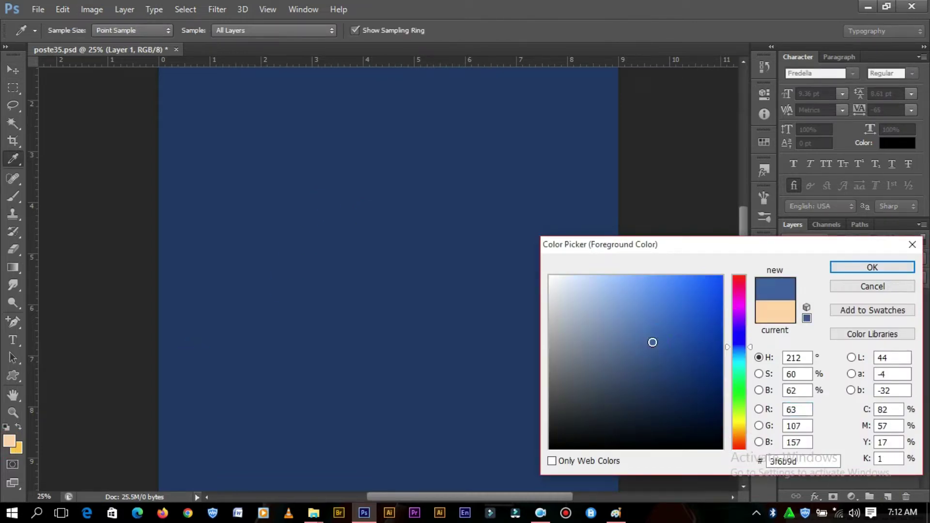
{"action": "left_click", "coordinate": [673, 334]}
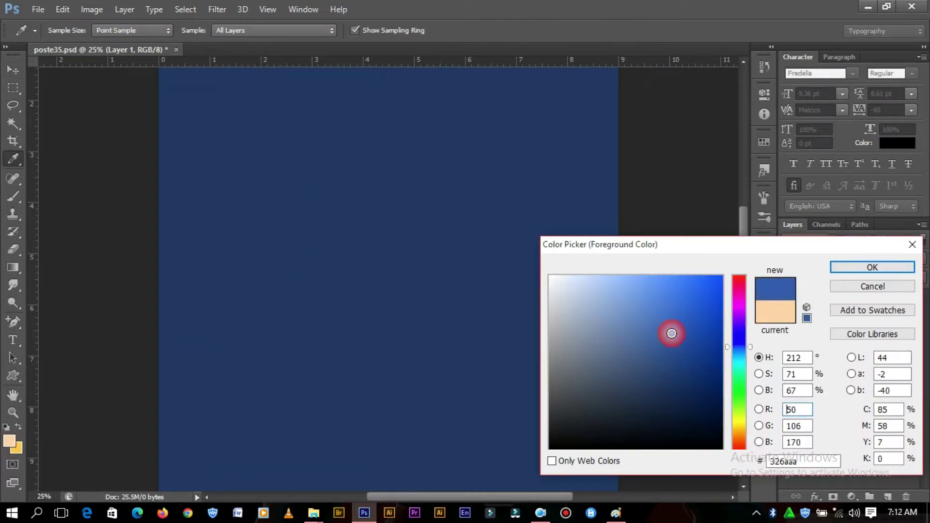
{"action": "left_click", "coordinate": [866, 267]}
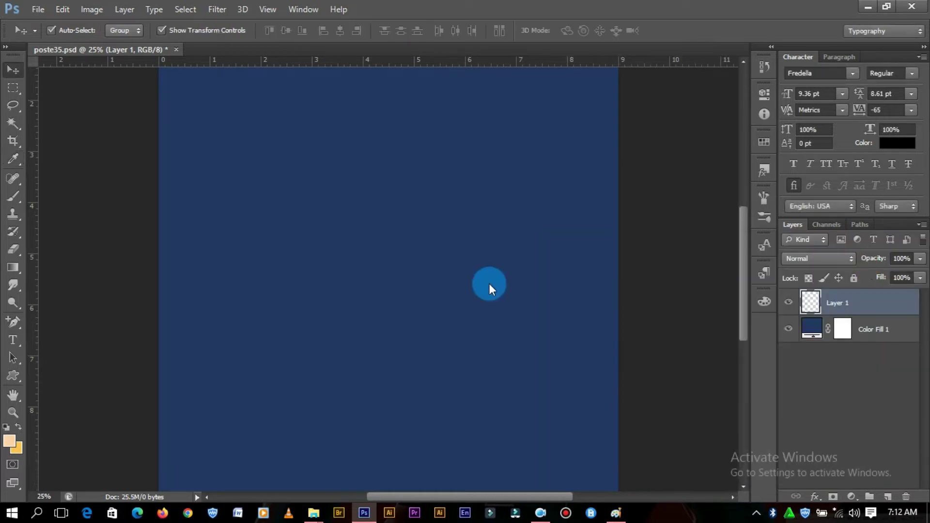
Step: Paint a soft blue dab at the page centre with a huge brush
{"action": "left_click", "coordinate": [13, 197]}
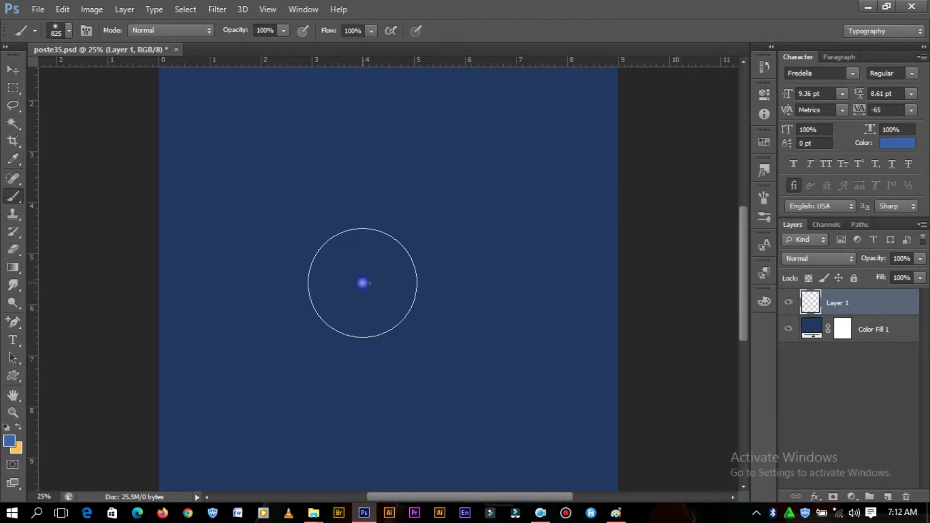
{"action": "right_click", "coordinate": [367, 281]}
{"action": "left_click_drag", "start_coordinate": [504, 315], "coordinate": [511, 315]}
{"action": "key", "text": "Return"}
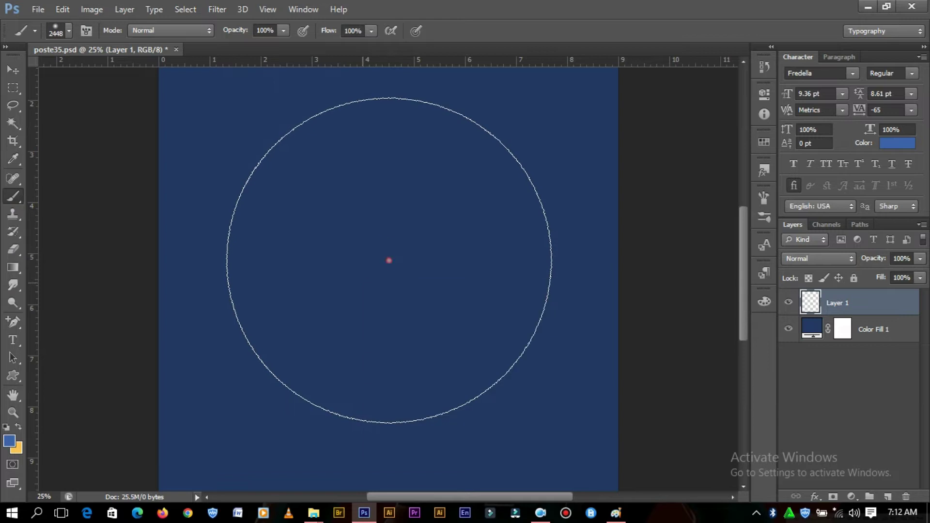
{"action": "left_click", "coordinate": [389, 261]}
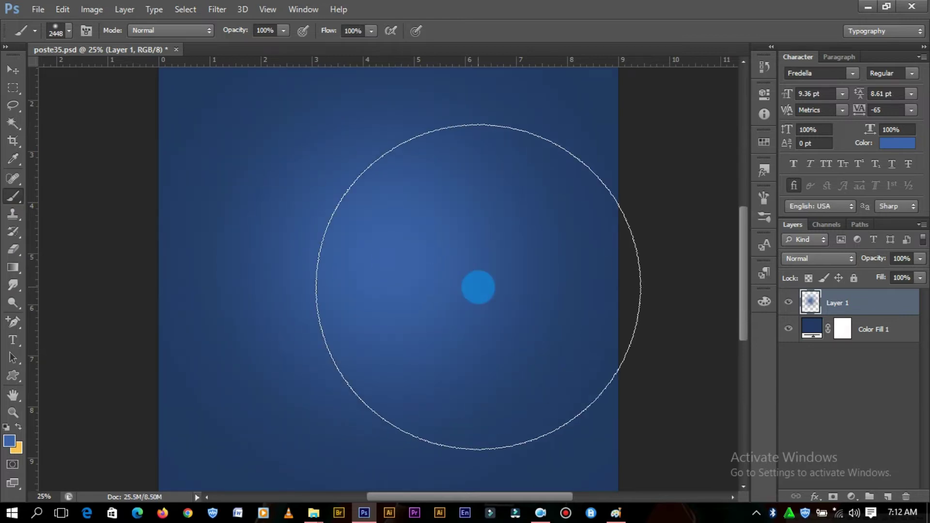
Step: Enlarge the blue glow with Free Transform so it spreads wider
{"action": "left_click", "coordinate": [13, 70]}
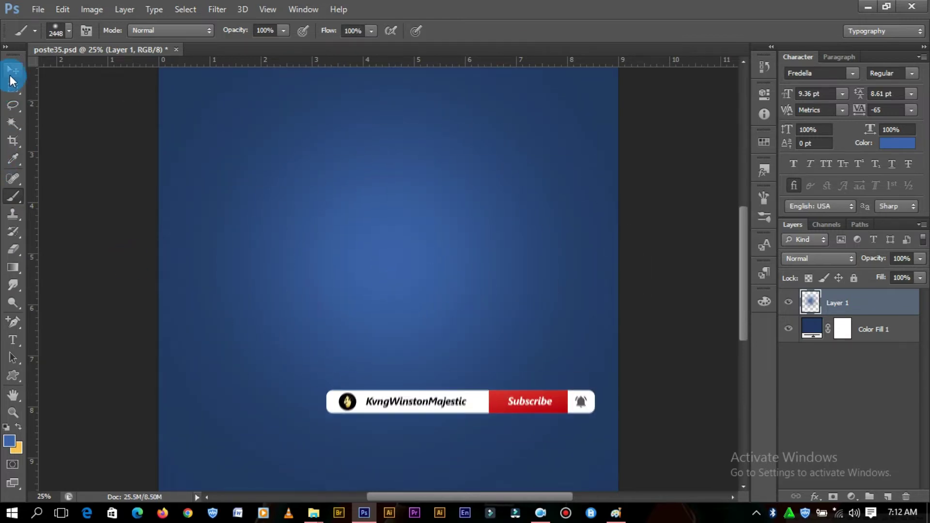
{"action": "key", "text": "ctrl+minus"}
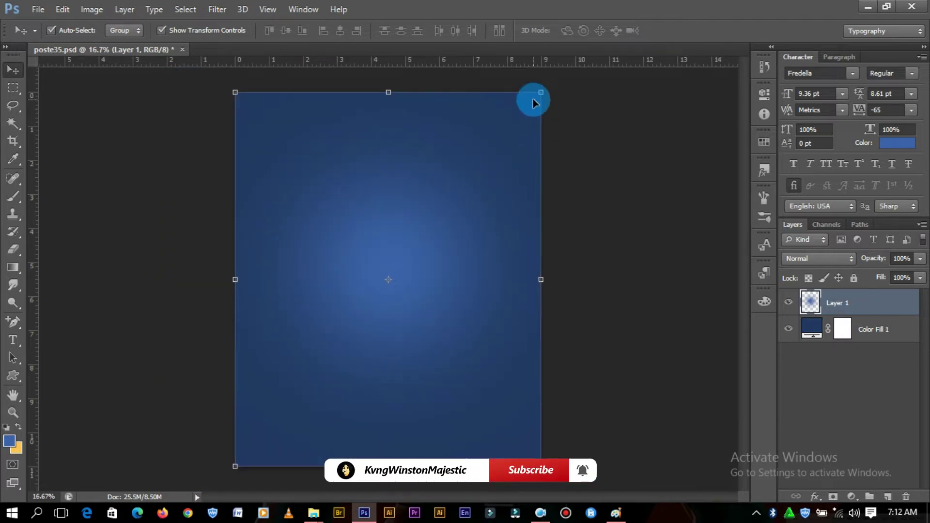
{"action": "mouse_move", "coordinate": [544, 93]}
{"action": "left_mouse_down"}
{"action": "mouse_move", "coordinate": [634, 72]}
{"action": "mouse_move", "coordinate": [655, 50]}
{"action": "left_mouse_up"}
{"action": "left_click", "coordinate": [684, 30]}
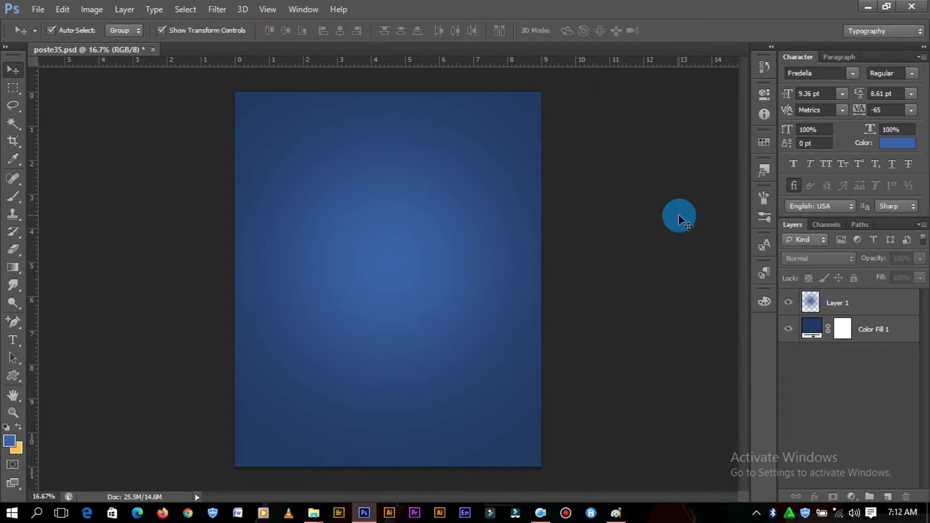
{"action": "key", "text": "ctrl+plus"}
Step: Drag the cloud PNG from the downloads folder onto the poster
{"action": "left_click", "coordinate": [412, 256]}
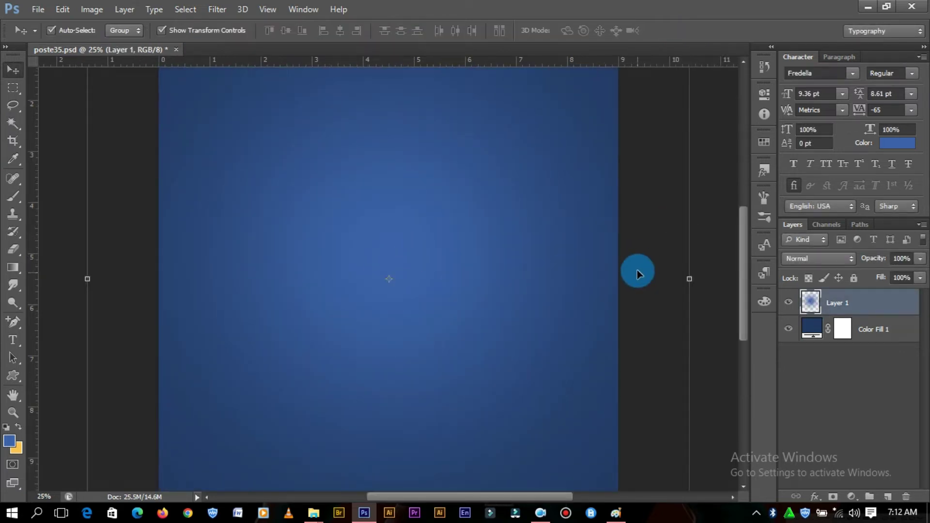
{"action": "left_click", "coordinate": [644, 291]}
{"action": "left_click", "coordinate": [488, 335]}
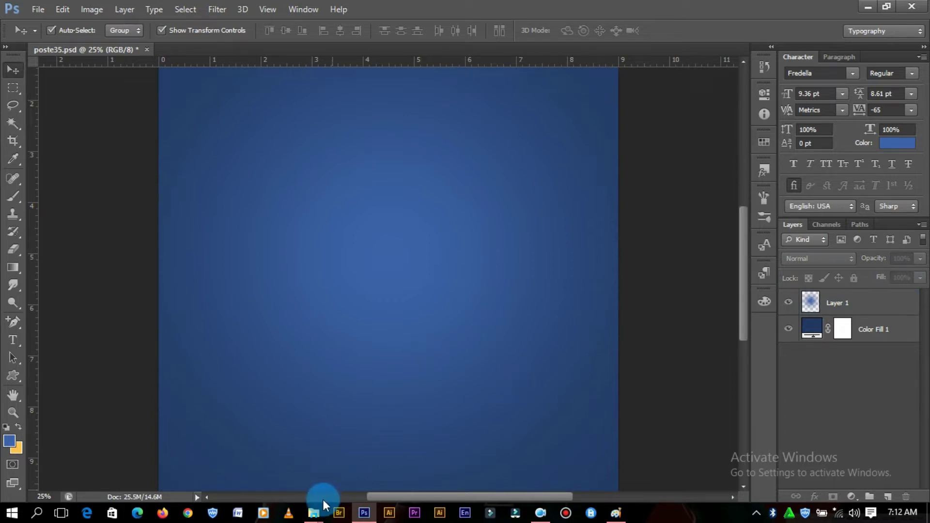
{"action": "mouse_move", "coordinate": [313, 513]}
{"action": "left_click", "coordinate": [644, 450]}
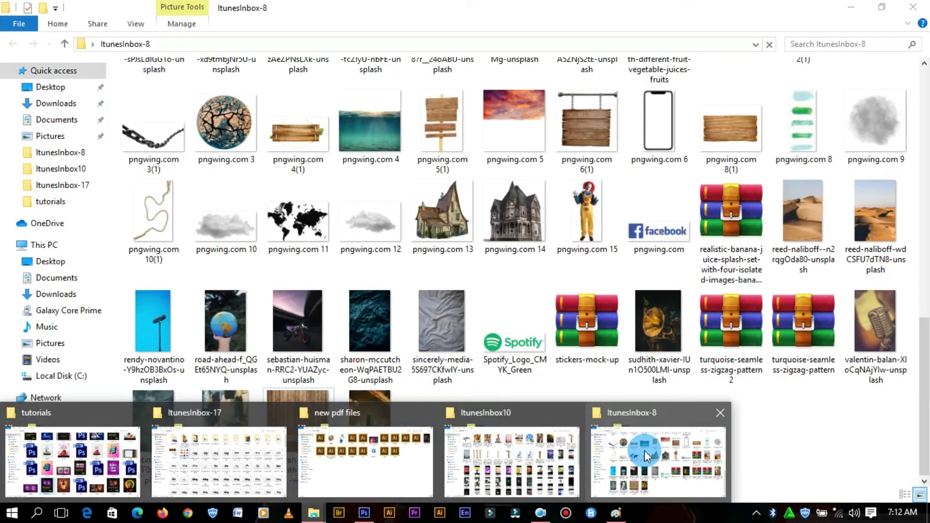
{"action": "mouse_move", "coordinate": [868, 115]}
{"action": "left_mouse_down"}
{"action": "mouse_move", "coordinate": [390, 517]}
{"action": "mouse_move", "coordinate": [406, 324]}
{"action": "left_mouse_up"}
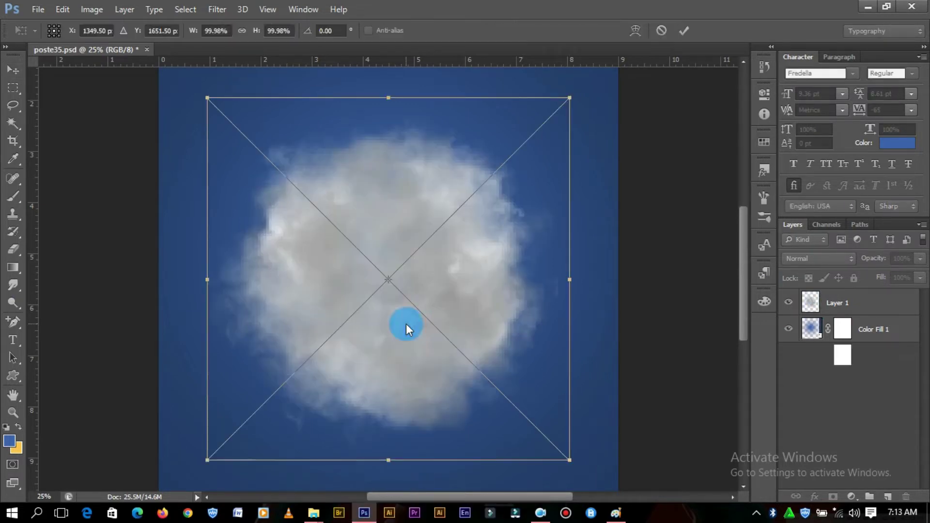
Step: Commit the placed cloud, set its blend mode to Overlay and move it up
{"action": "left_click", "coordinate": [684, 31]}
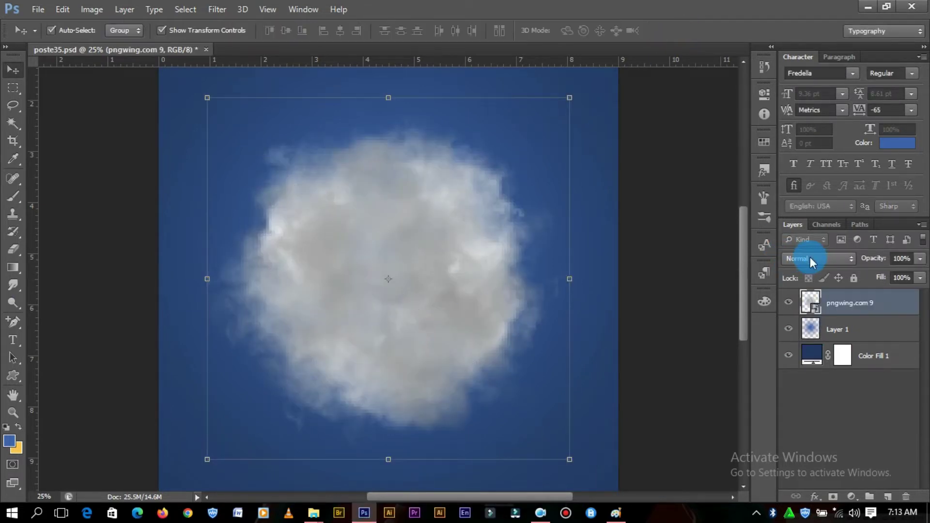
{"action": "left_click", "coordinate": [811, 257]}
{"action": "left_click", "coordinate": [795, 173]}
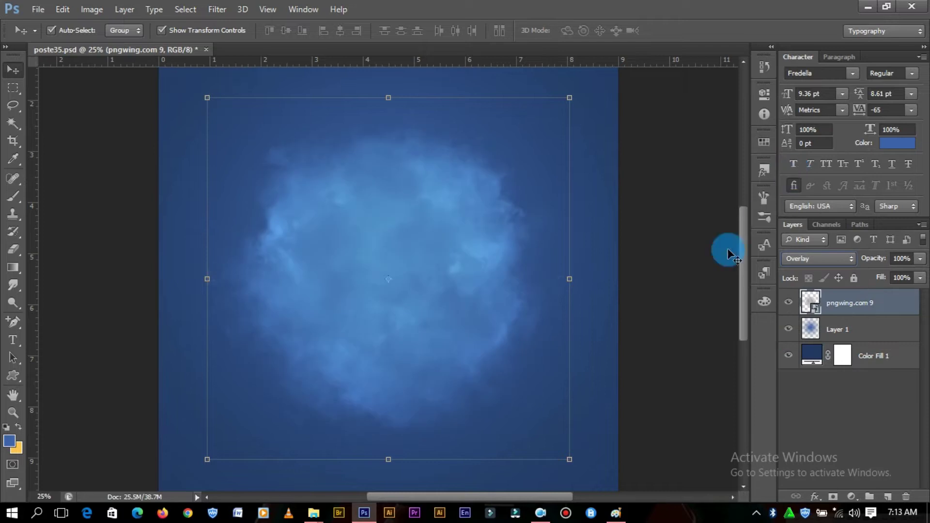
{"action": "left_click", "coordinate": [581, 233]}
{"action": "left_click", "coordinate": [443, 263]}
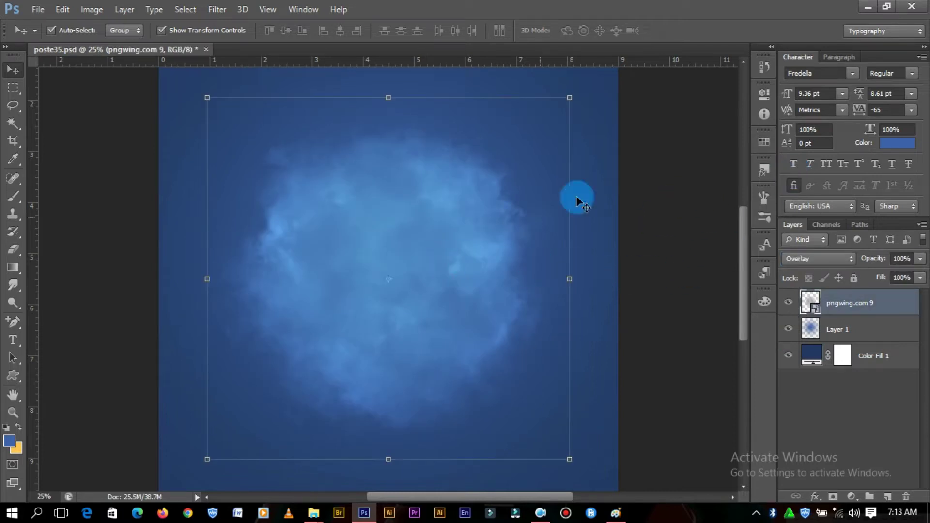
{"action": "left_click_drag", "start_coordinate": [437, 277], "coordinate": [430, 216]}
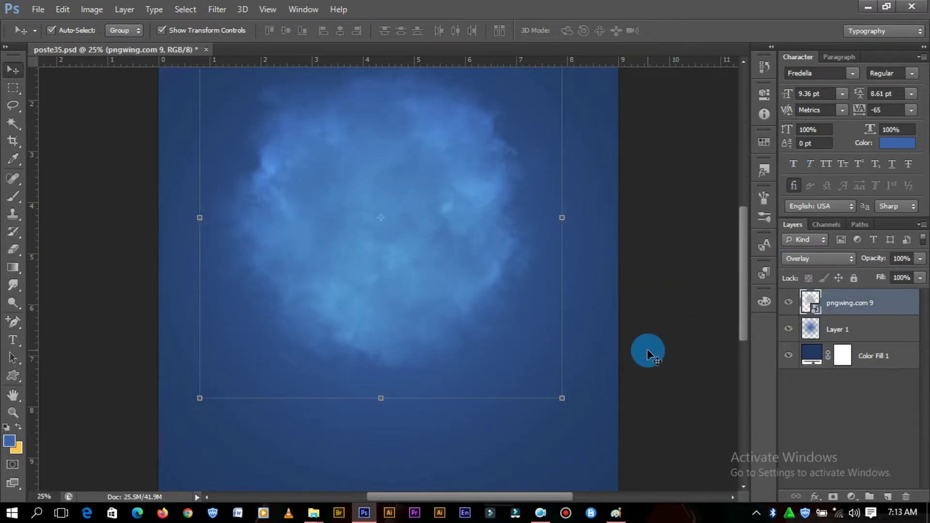
Step: Enlarge the cloud with Free Transform to cover most of the page and apply it
{"action": "key", "text": "ctrl+minus"}
{"action": "key", "text": "ctrl+t"}
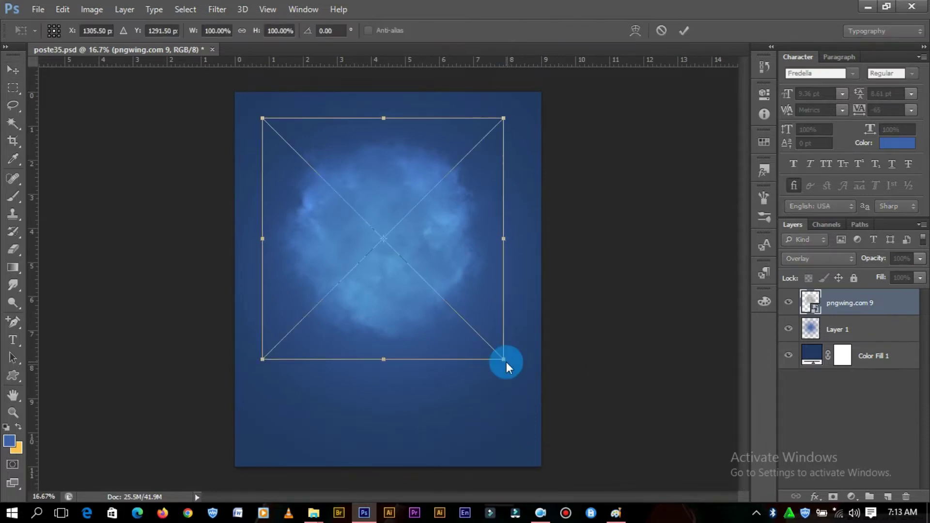
{"action": "left_click_drag", "start_coordinate": [505, 367], "coordinate": [606, 460]}
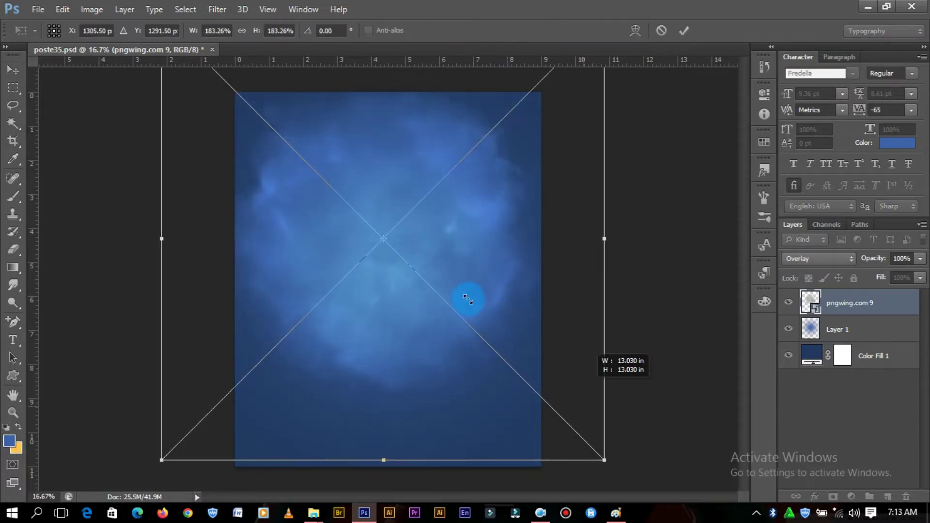
{"action": "left_click_drag", "start_coordinate": [468, 299], "coordinate": [460, 311]}
{"action": "left_click", "coordinate": [685, 32]}
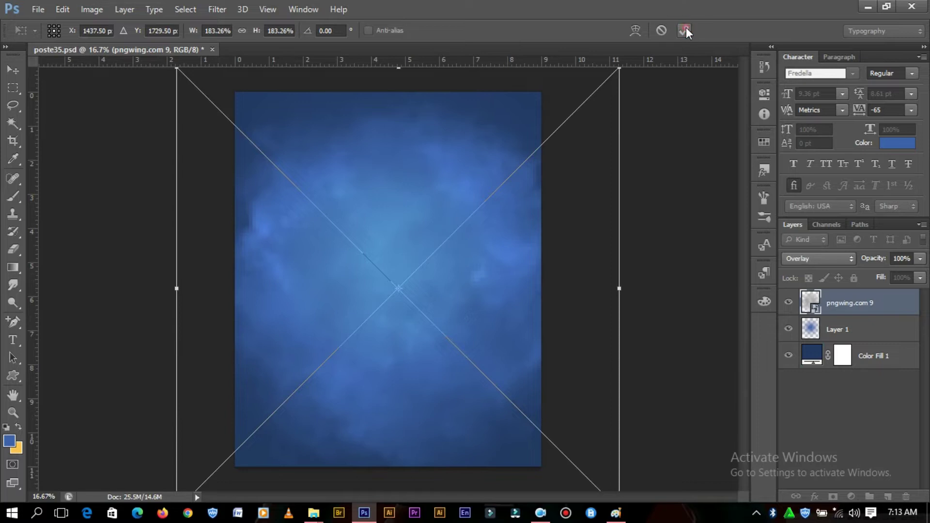
{"action": "left_click", "coordinate": [685, 189]}
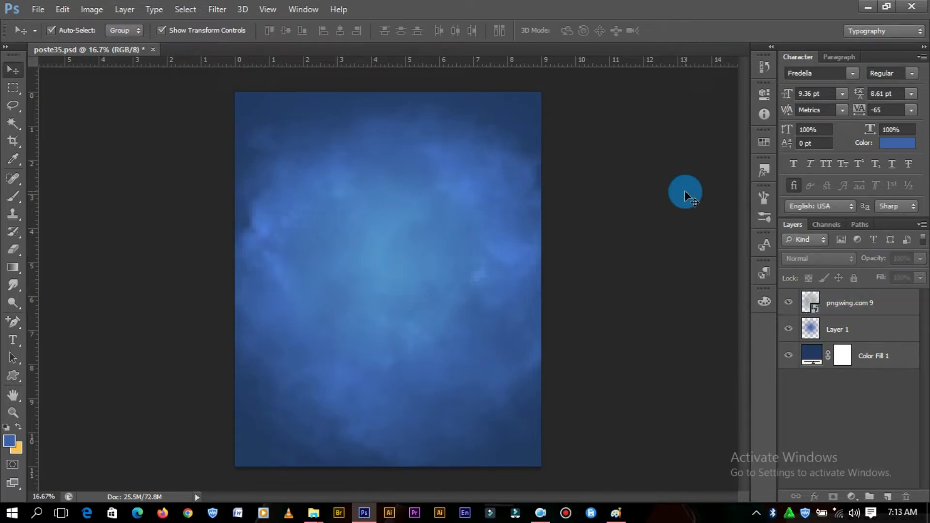
Step: Zoom in and check the cloud layer by selecting and deselecting it
{"action": "key", "text": "ctrl+plus"}
{"action": "left_click", "coordinate": [529, 264]}
{"action": "left_click", "coordinate": [634, 197]}
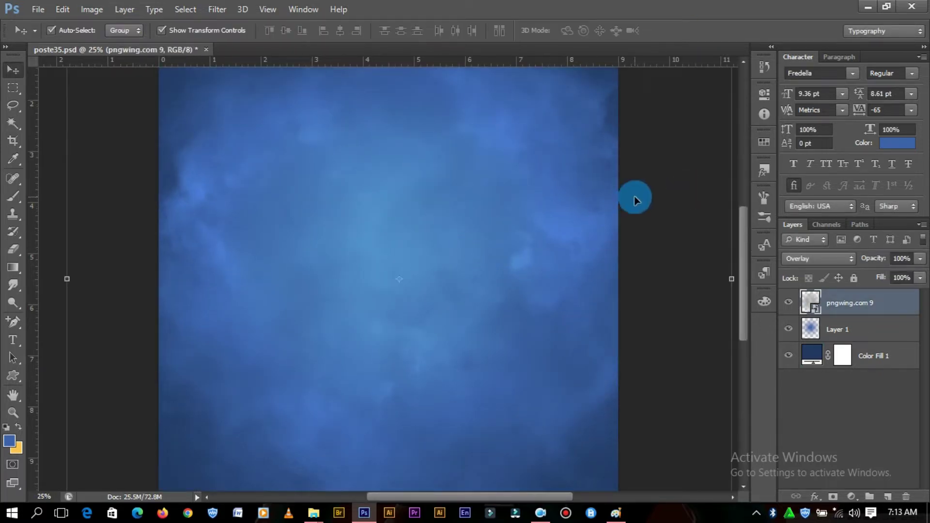
{"action": "left_click", "coordinate": [432, 224]}
{"action": "left_click", "coordinate": [634, 221]}
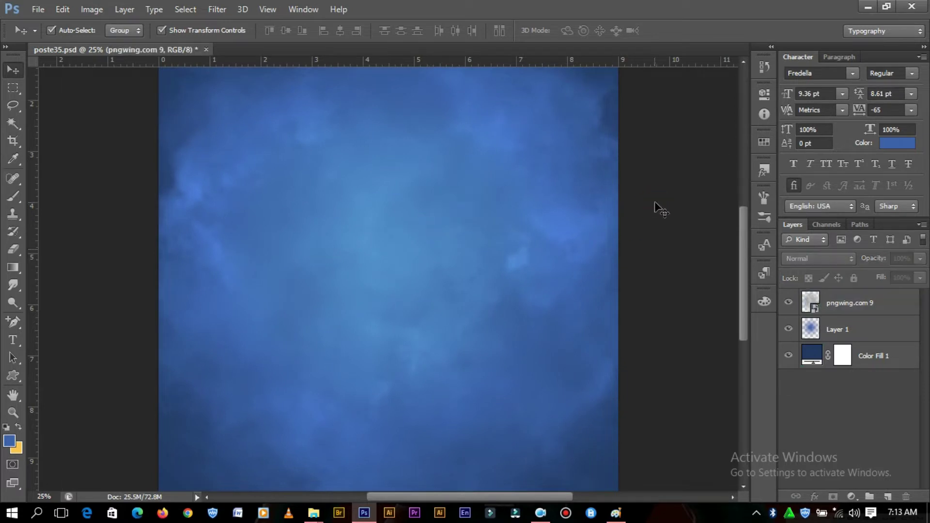
{"action": "left_click_drag", "start_coordinate": [740, 280], "coordinate": [741, 292]}
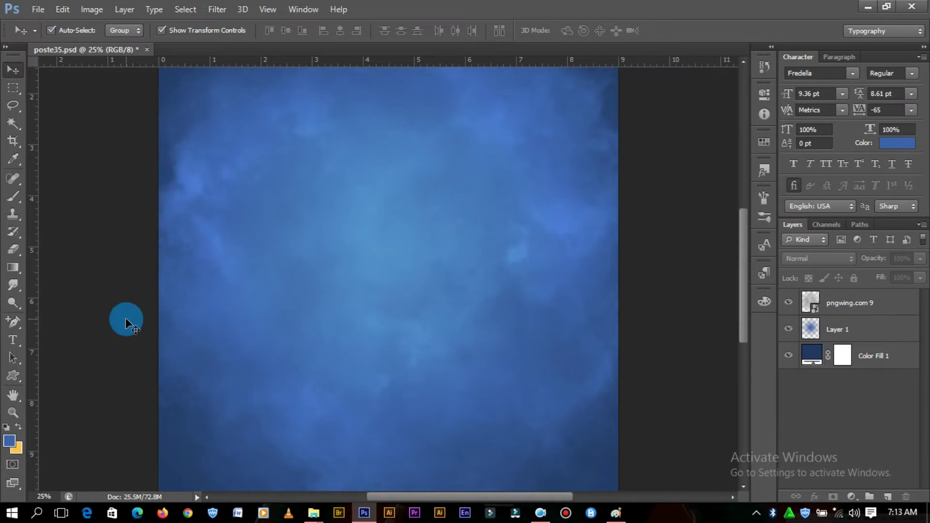
Step: Create a 100 × 100 px ellipse filled with a recent peach colour
{"action": "right_click", "coordinate": [16, 371]}
{"action": "left_click", "coordinate": [59, 400]}
{"action": "left_click", "coordinate": [349, 238]}
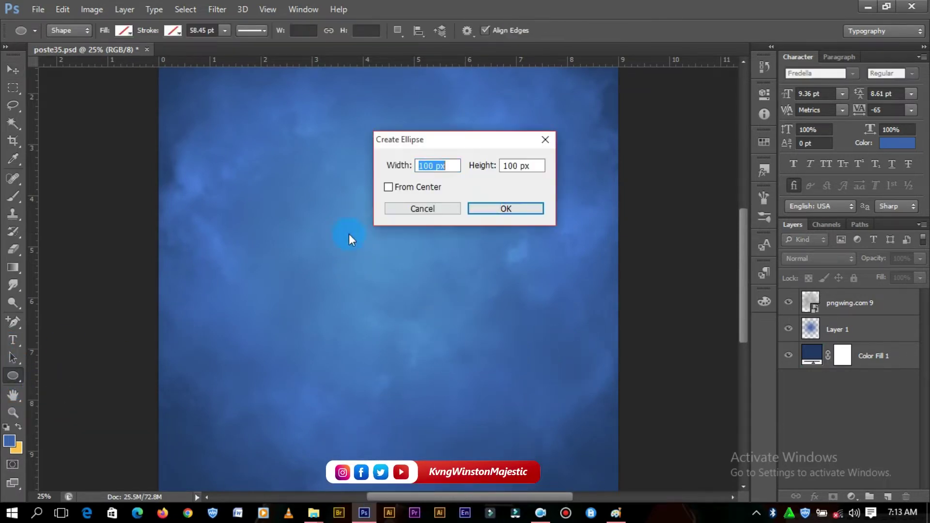
{"action": "left_click", "coordinate": [493, 202]}
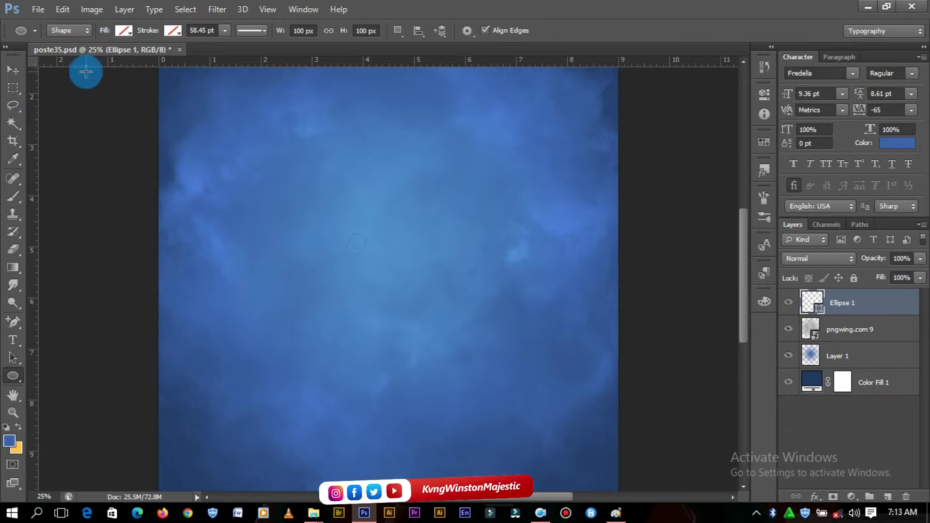
{"action": "left_click", "coordinate": [124, 31]}
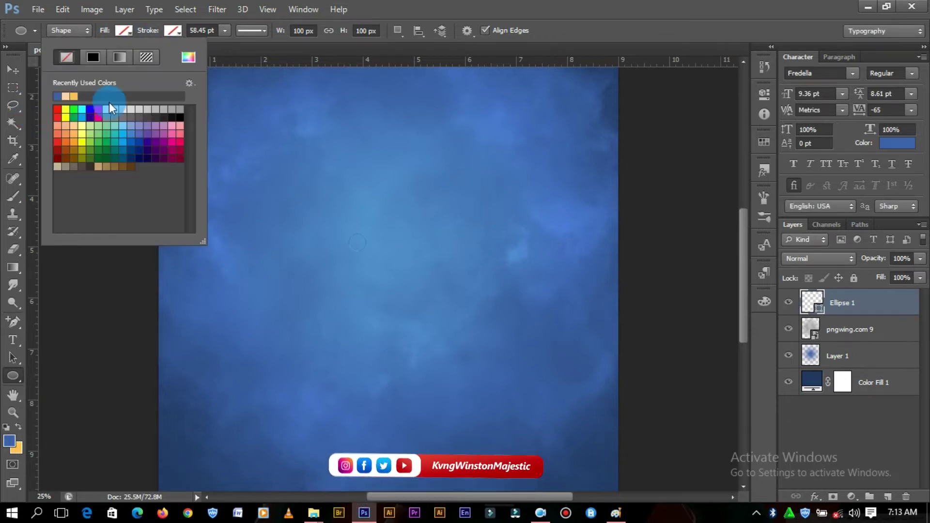
{"action": "left_click", "coordinate": [67, 95]}
Step: Scale the ellipse up, squash it wider, tilt it slightly and nudge it left
{"action": "left_click", "coordinate": [12, 70]}
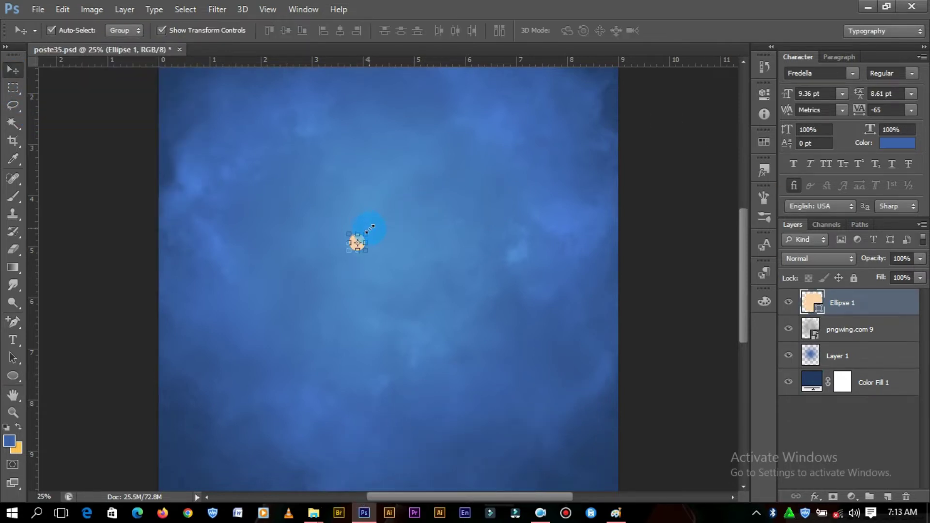
{"action": "left_click_drag", "start_coordinate": [369, 228], "coordinate": [477, 145]}
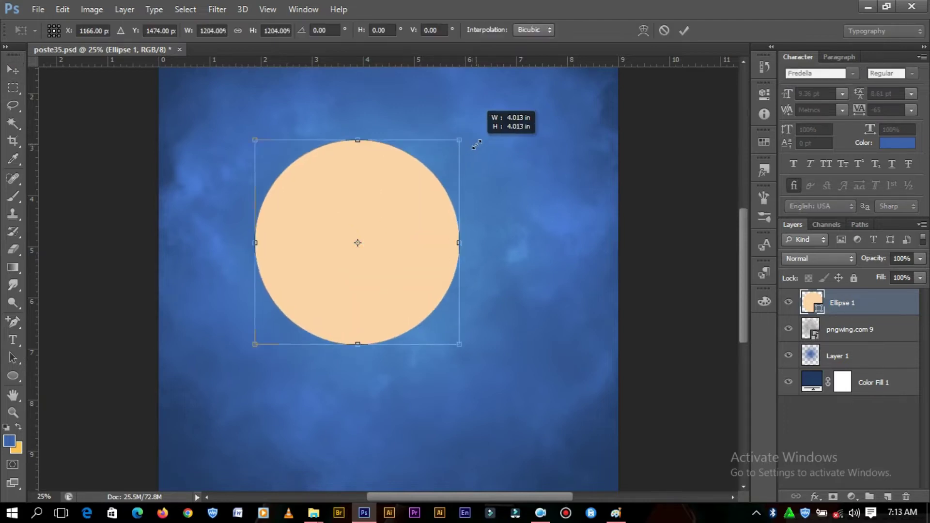
{"action": "left_click_drag", "start_coordinate": [361, 139], "coordinate": [363, 181]}
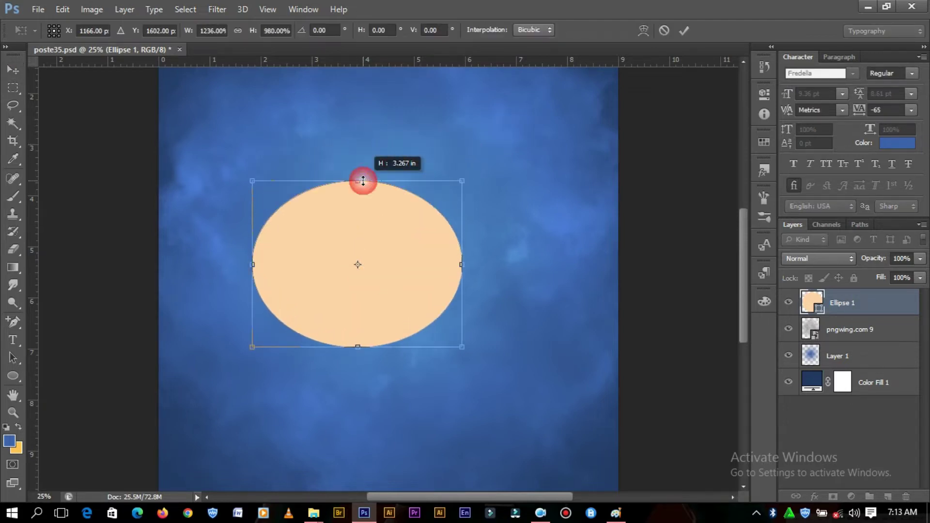
{"action": "mouse_move", "coordinate": [469, 177]}
{"action": "left_mouse_down"}
{"action": "mouse_move", "coordinate": [497, 156]}
{"action": "mouse_move", "coordinate": [508, 116]}
{"action": "left_mouse_up"}
{"action": "left_click_drag", "start_coordinate": [450, 221], "coordinate": [488, 220]}
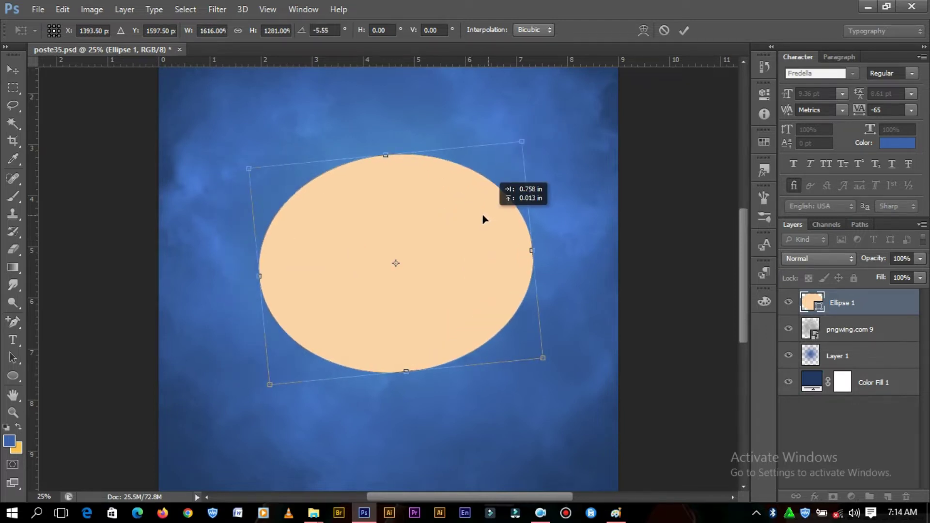
{"action": "left_click_drag", "start_coordinate": [522, 142], "coordinate": [522, 150]}
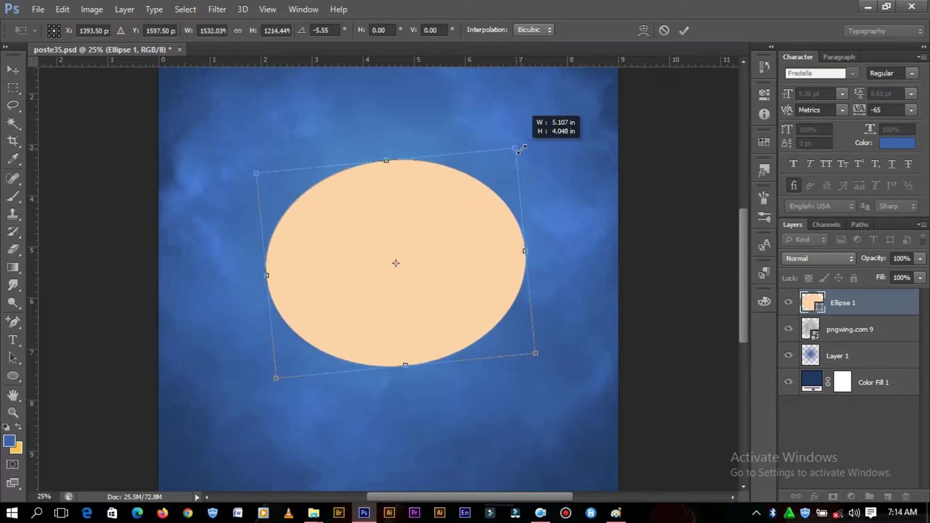
{"action": "left_click", "coordinate": [684, 30]}
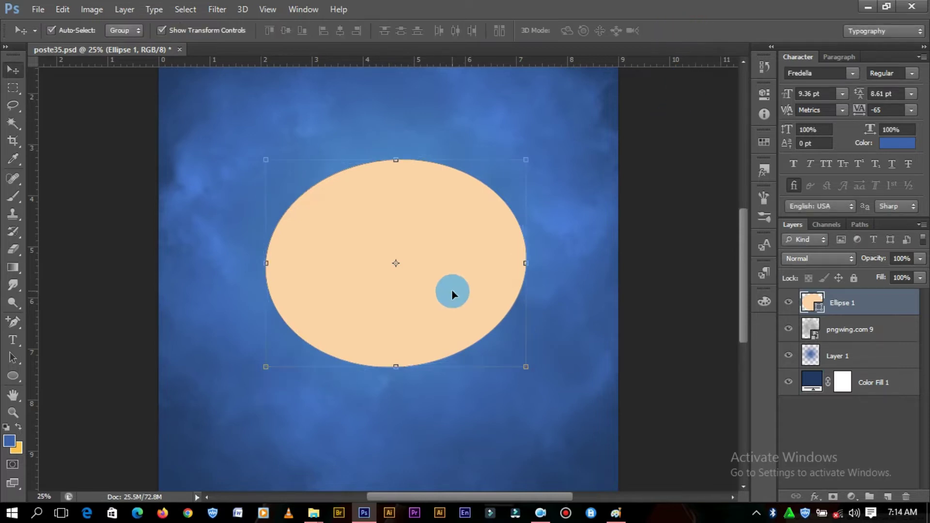
{"action": "left_click_drag", "start_coordinate": [454, 302], "coordinate": [426, 281]}
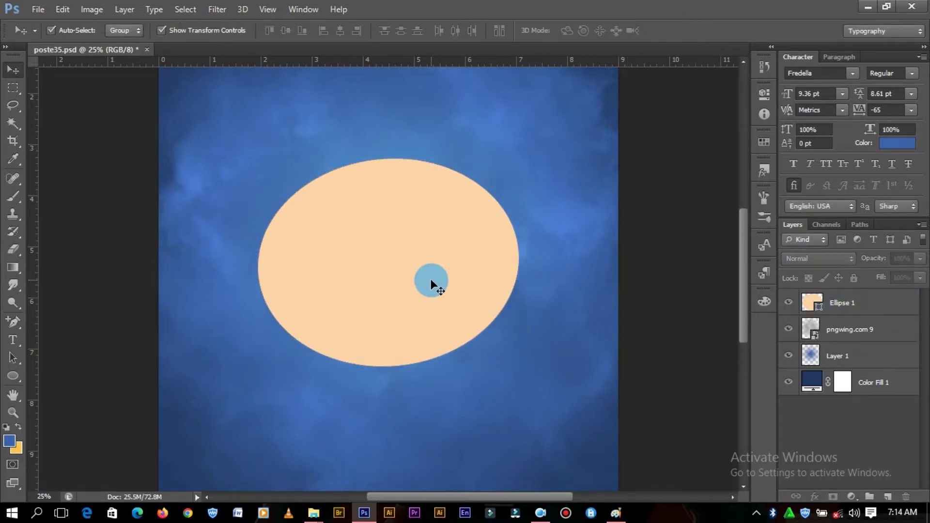
Step: Rotate the ellipse a little further with Free Transform
{"action": "left_click", "coordinate": [681, 183]}
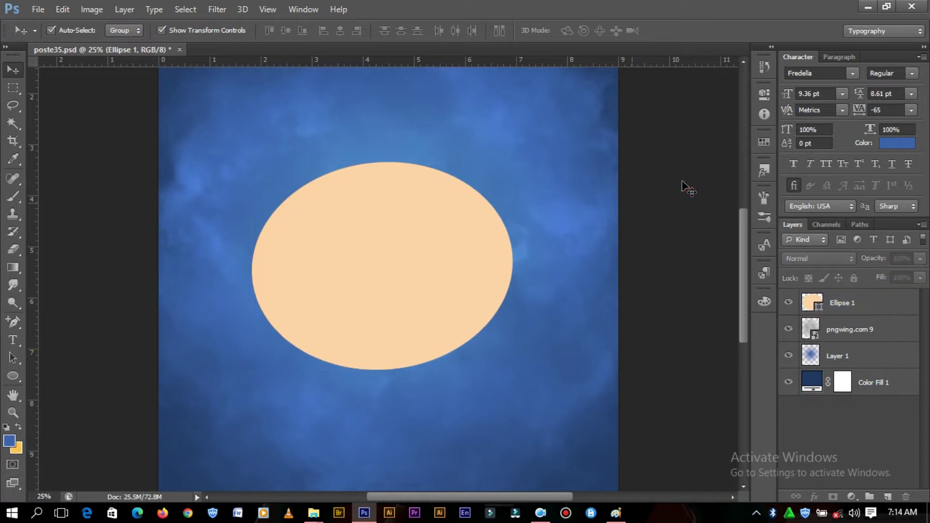
{"action": "left_click", "coordinate": [453, 257]}
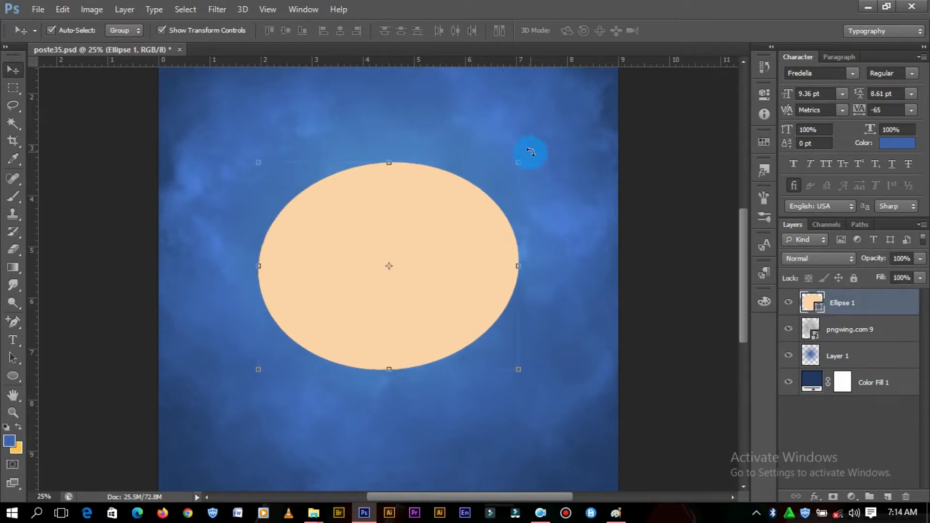
{"action": "key", "text": "ctrl+t"}
{"action": "left_click_drag", "start_coordinate": [548, 145], "coordinate": [552, 147]}
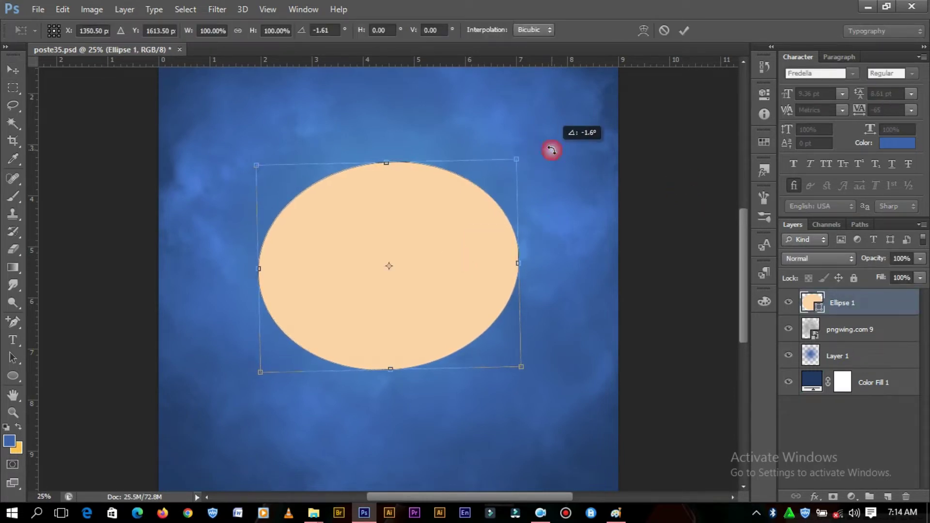
{"action": "left_click", "coordinate": [685, 30]}
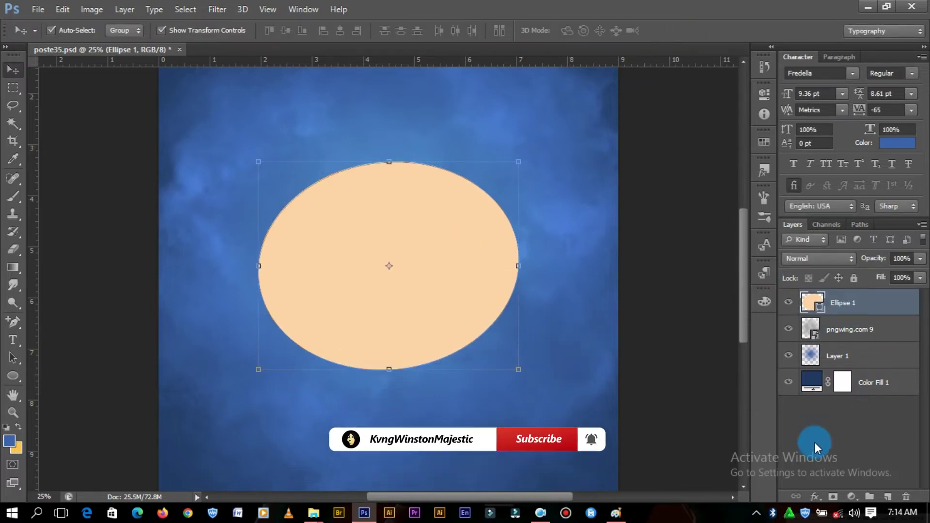
Step: Add a Gradient Overlay to the ellipse and set its left stop to crimson red
{"action": "left_click", "coordinate": [814, 497]}
{"action": "left_click", "coordinate": [857, 442]}
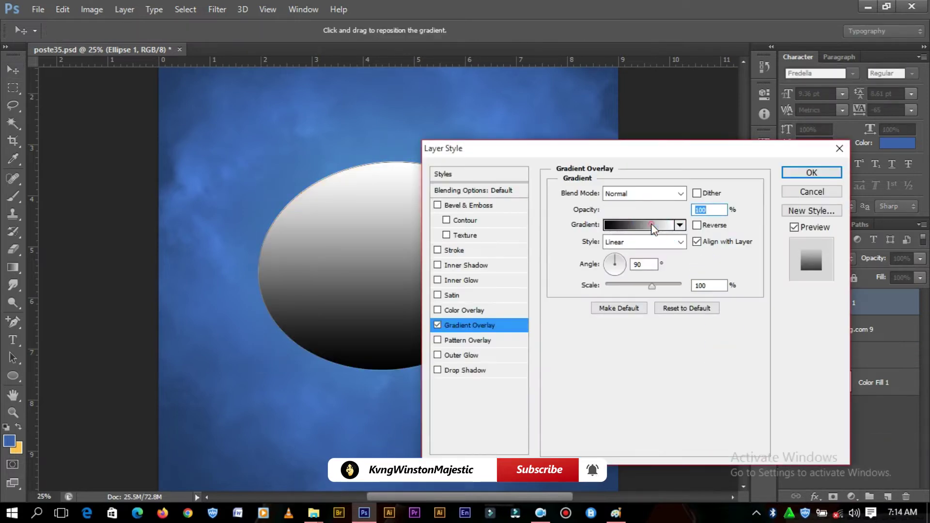
{"action": "left_click", "coordinate": [641, 223]}
{"action": "double_click", "coordinate": [639, 401]}
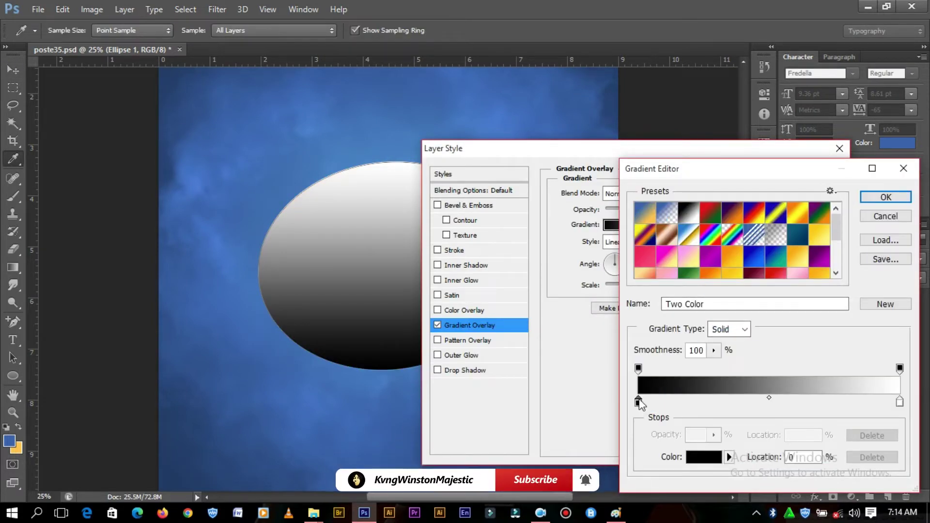
{"action": "left_click", "coordinate": [718, 302]}
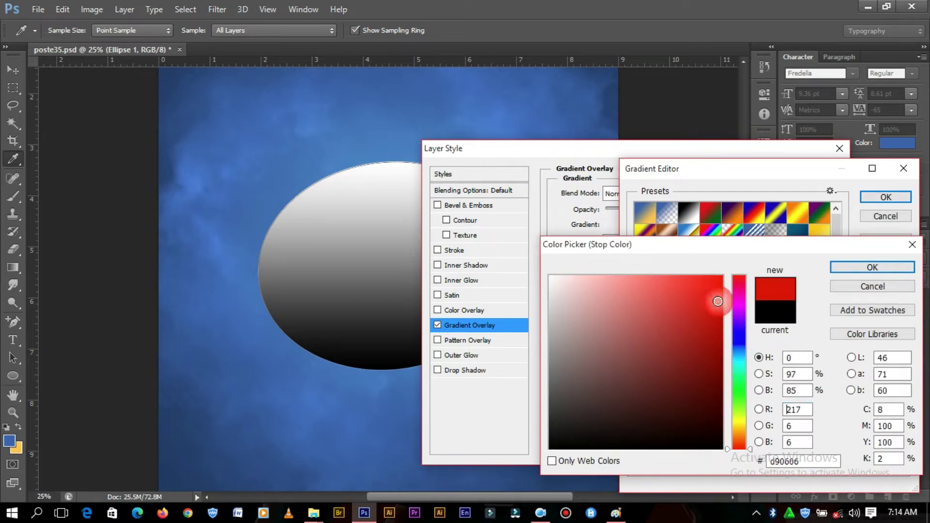
{"action": "left_click_drag", "start_coordinate": [718, 297], "coordinate": [727, 300]}
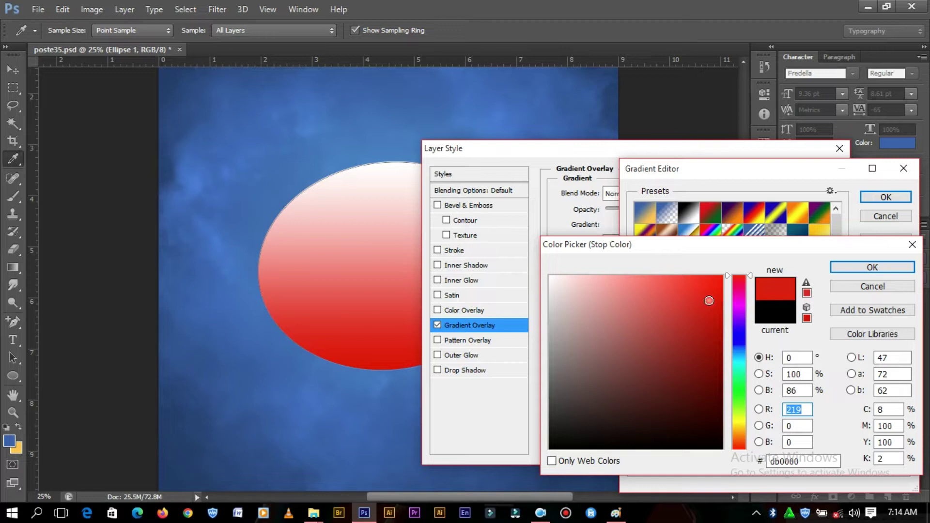
{"action": "left_click", "coordinate": [737, 279]}
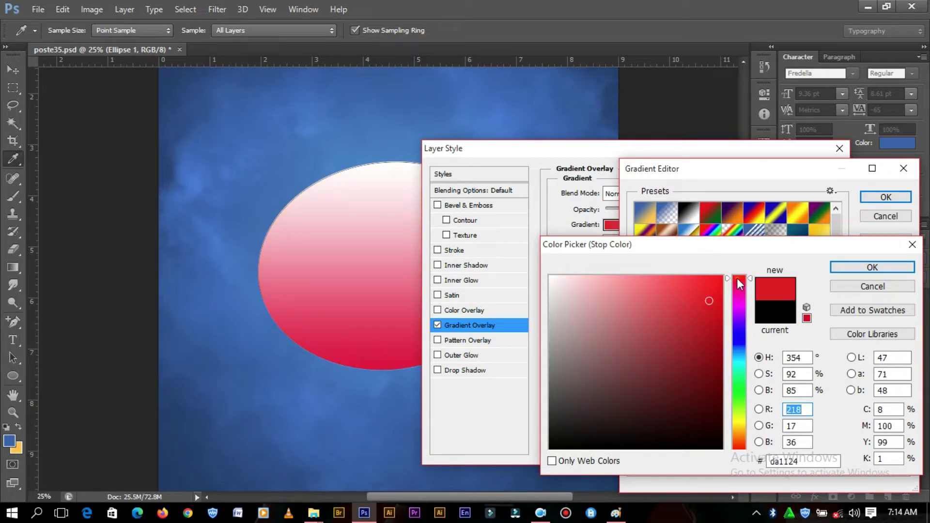
{"action": "left_click", "coordinate": [847, 269]}
Step: Set the right gradient stop to a brighter red and confirm the gradient
{"action": "left_click", "coordinate": [899, 401]}
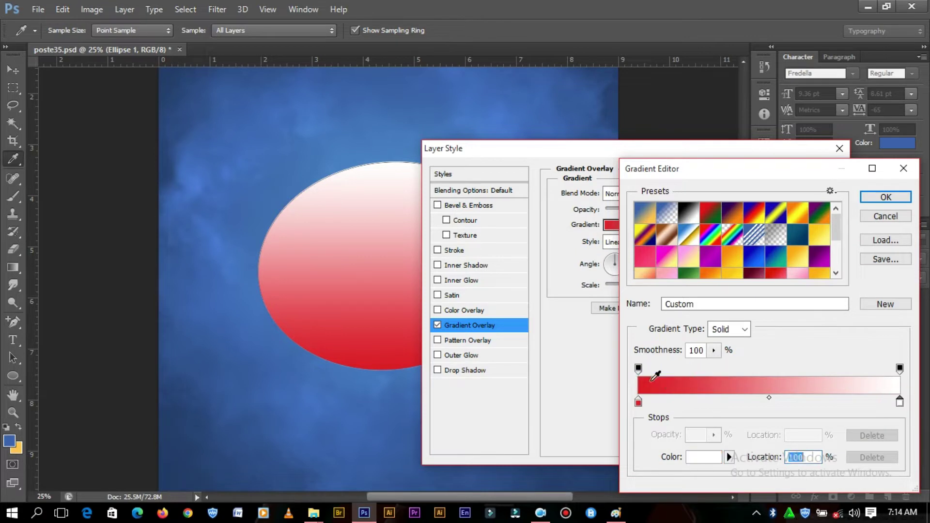
{"action": "left_click", "coordinate": [650, 383]}
{"action": "double_click", "coordinate": [900, 402]}
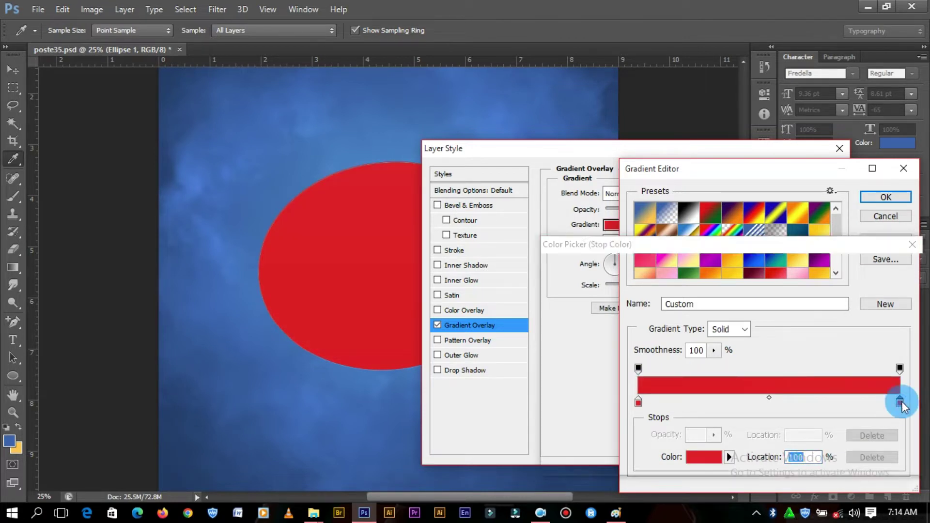
{"action": "left_click", "coordinate": [701, 283]}
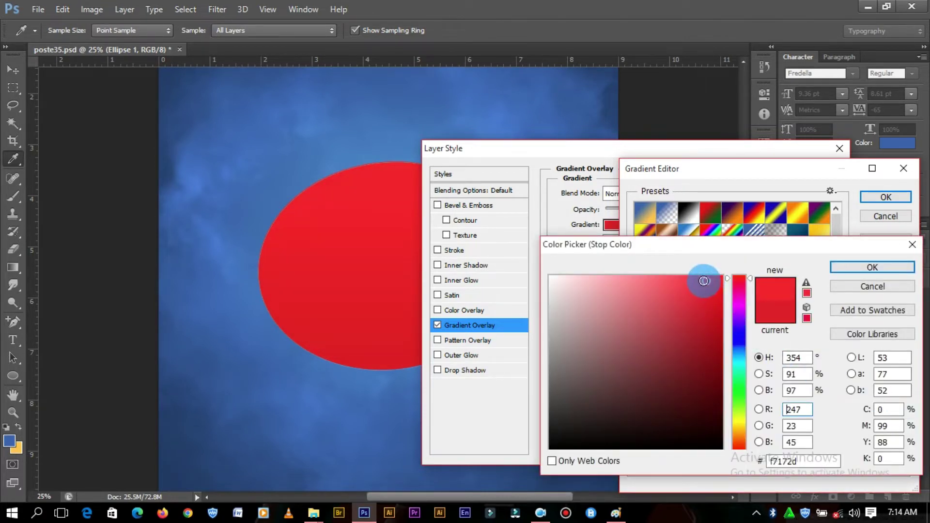
{"action": "left_click_drag", "start_coordinate": [699, 283], "coordinate": [698, 281]}
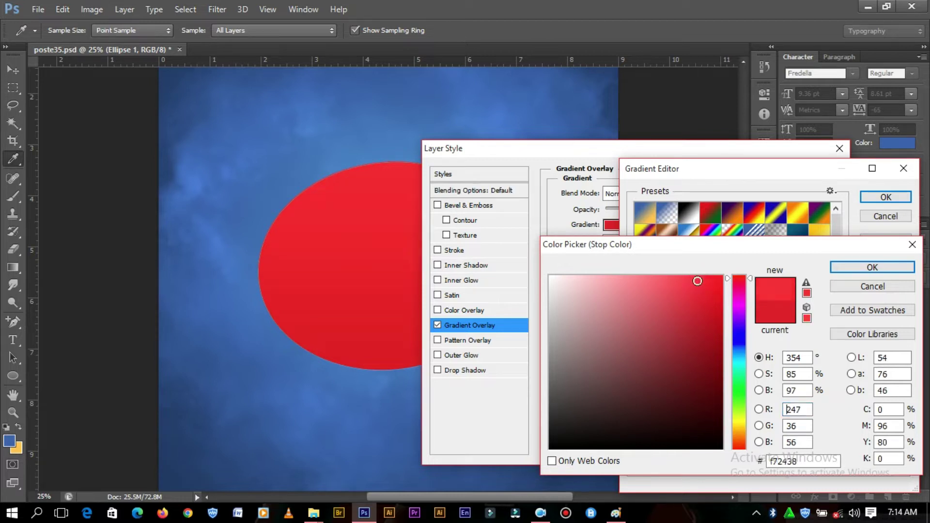
{"action": "left_click", "coordinate": [884, 265]}
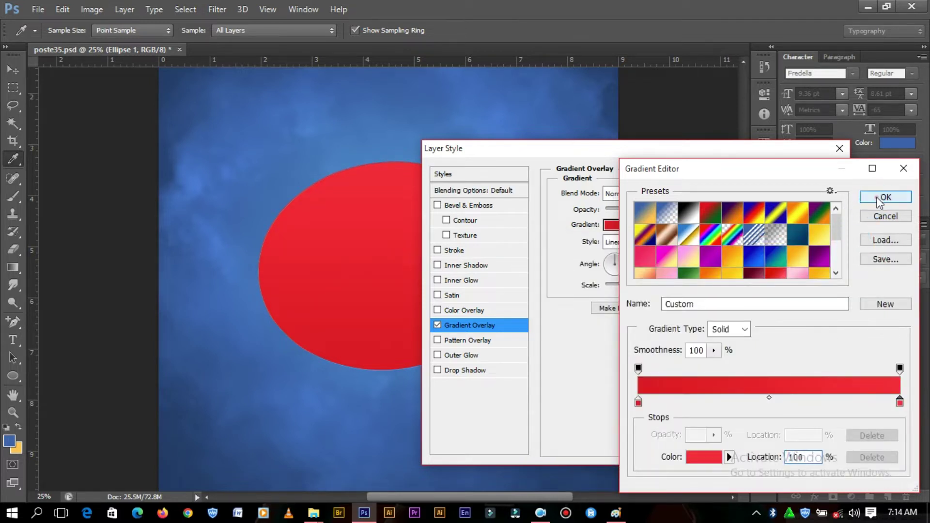
{"action": "left_click", "coordinate": [880, 199]}
Step: Save the red gradient as a new preset
{"action": "left_click", "coordinate": [666, 225]}
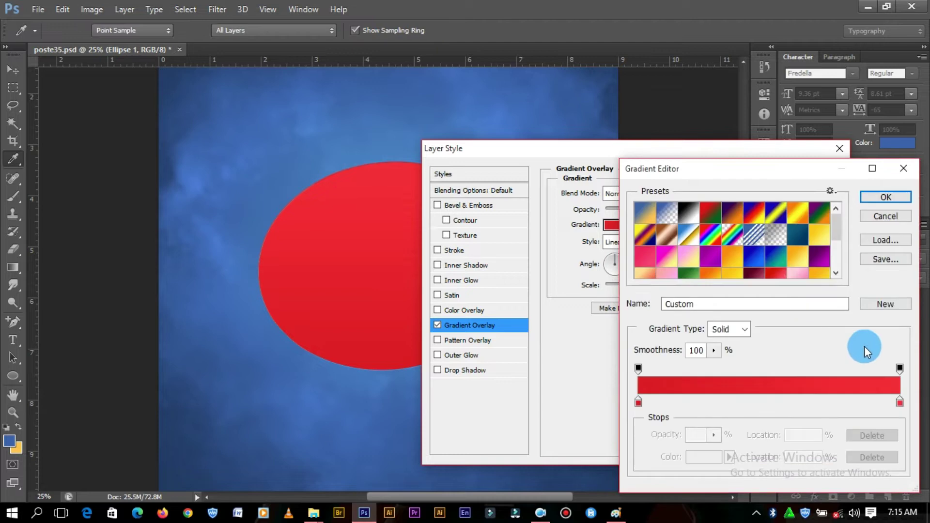
{"action": "left_click", "coordinate": [891, 300]}
{"action": "left_click", "coordinate": [891, 199]}
Step: Set the gradient overlay style to Radial with Reverse checked
{"action": "left_click", "coordinate": [656, 244]}
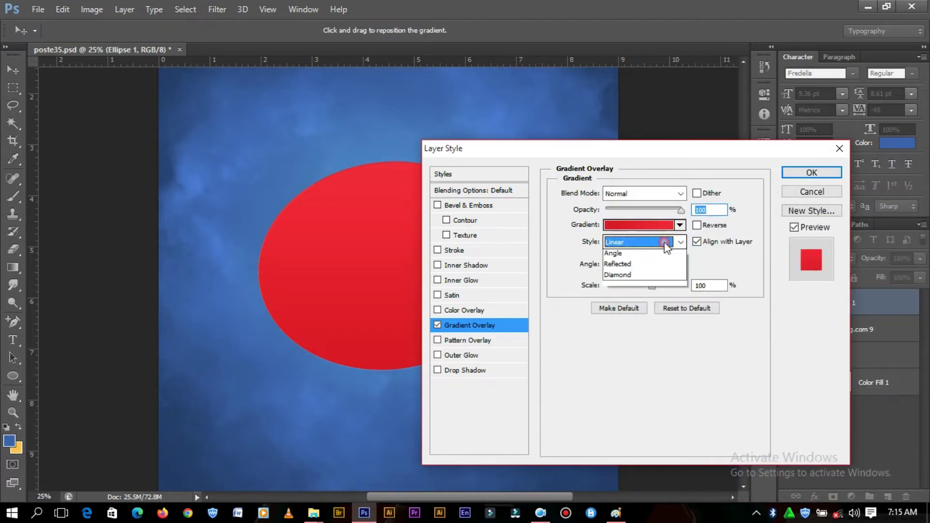
{"action": "left_click", "coordinate": [630, 256]}
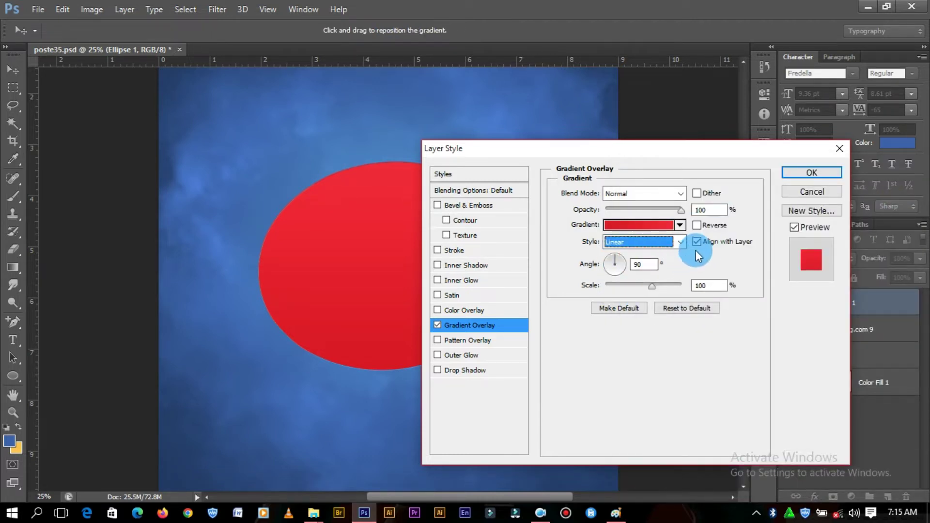
{"action": "left_click", "coordinate": [721, 209]}
{"action": "mouse_move", "coordinate": [708, 148]}
{"action": "left_mouse_down"}
{"action": "mouse_move", "coordinate": [794, 91]}
{"action": "mouse_move", "coordinate": [816, 94]}
{"action": "left_mouse_up"}
{"action": "left_click", "coordinate": [780, 188]}
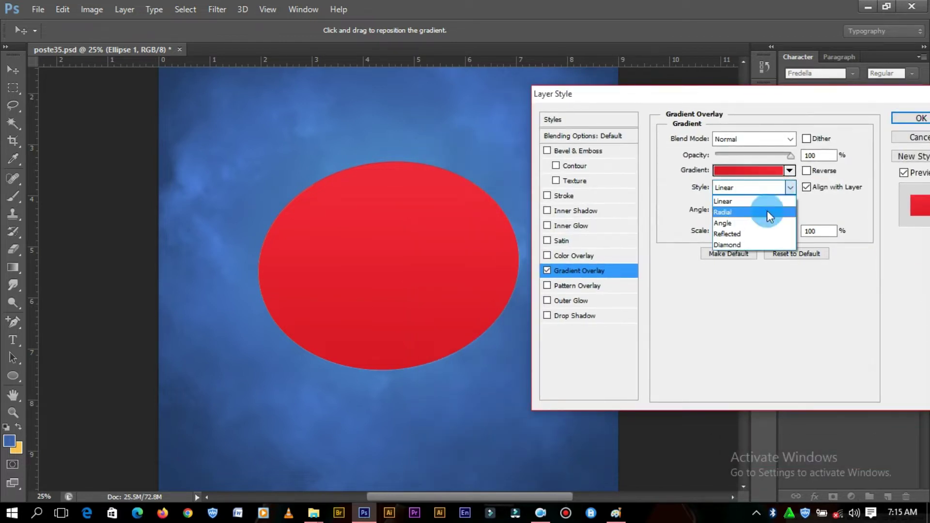
{"action": "left_click", "coordinate": [767, 210]}
{"action": "left_click", "coordinate": [806, 171]}
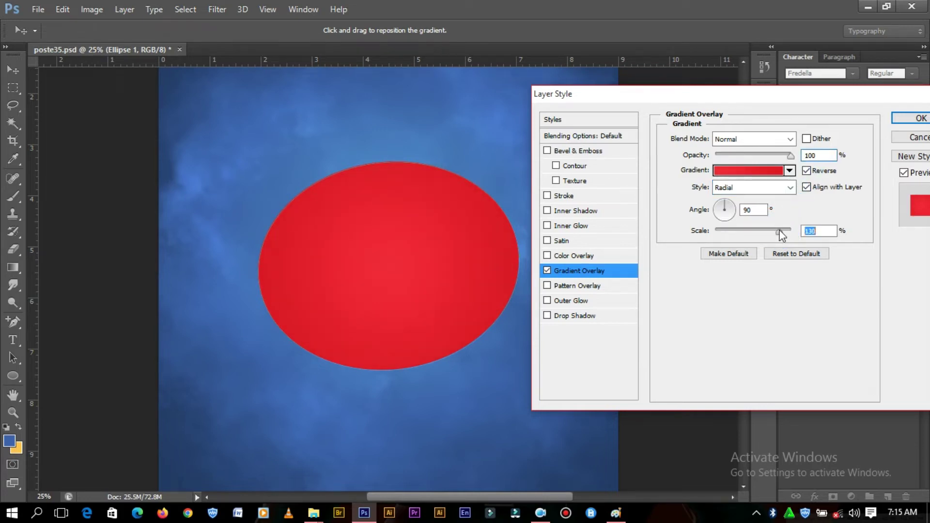
{"action": "left_click_drag", "start_coordinate": [870, 98], "coordinate": [786, 112]}
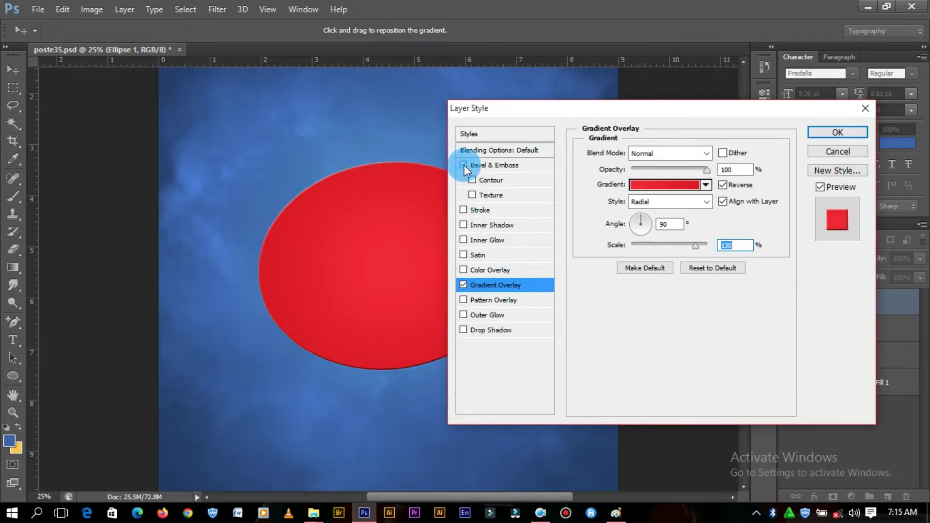
Step: Add Bevel & Emboss with depth 62 and a different gloss contour
{"action": "left_click", "coordinate": [504, 164]}
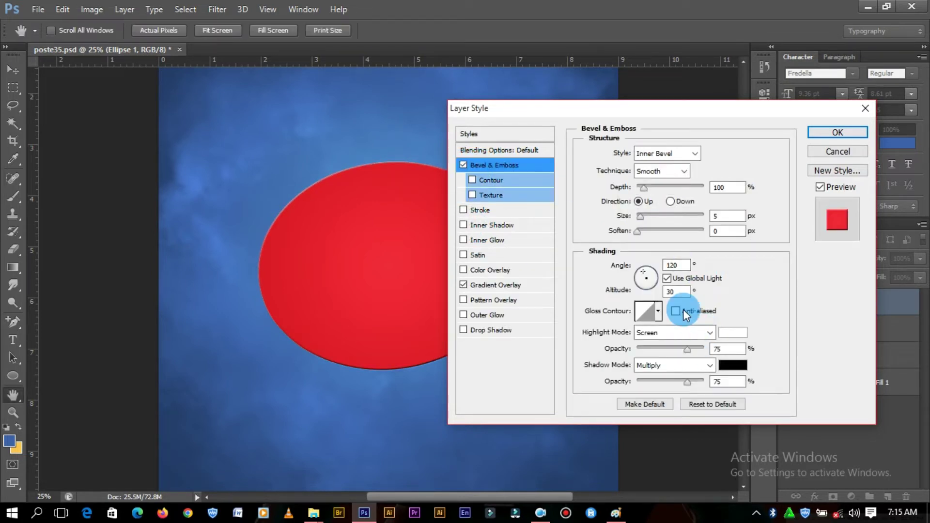
{"action": "mouse_move", "coordinate": [642, 187]}
{"action": "left_mouse_down"}
{"action": "mouse_move", "coordinate": [654, 188]}
{"action": "mouse_move", "coordinate": [642, 190]}
{"action": "mouse_move", "coordinate": [659, 216]}
{"action": "mouse_move", "coordinate": [744, 217]}
{"action": "left_mouse_up"}
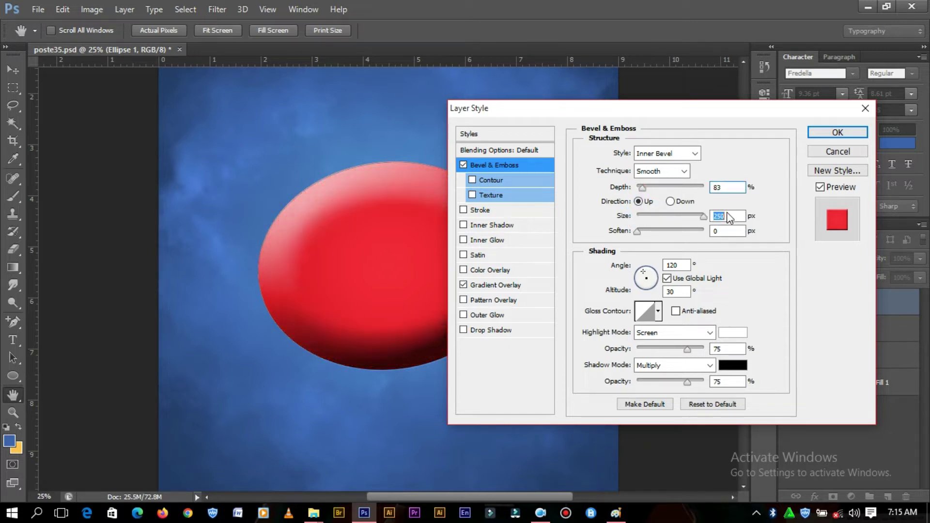
{"action": "left_click_drag", "start_coordinate": [671, 216], "coordinate": [663, 215]}
{"action": "left_click", "coordinate": [661, 310]}
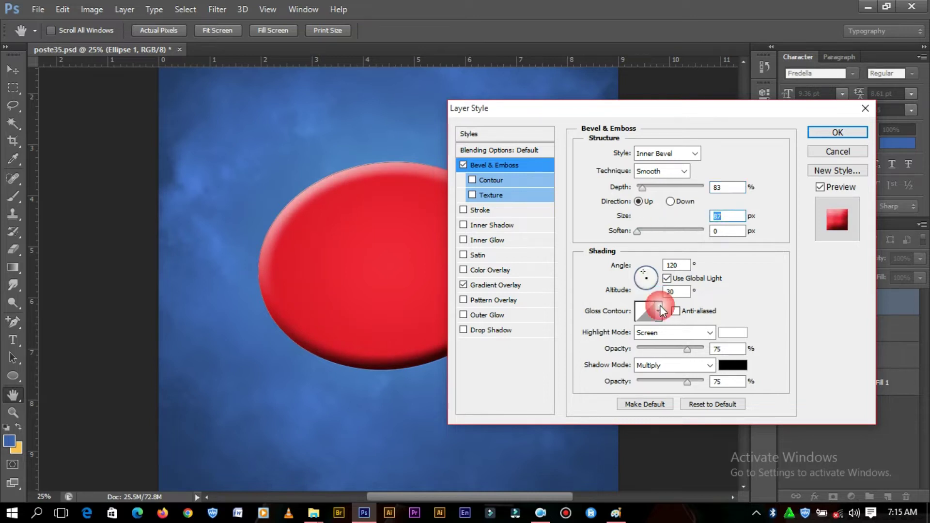
{"action": "left_click", "coordinate": [648, 352]}
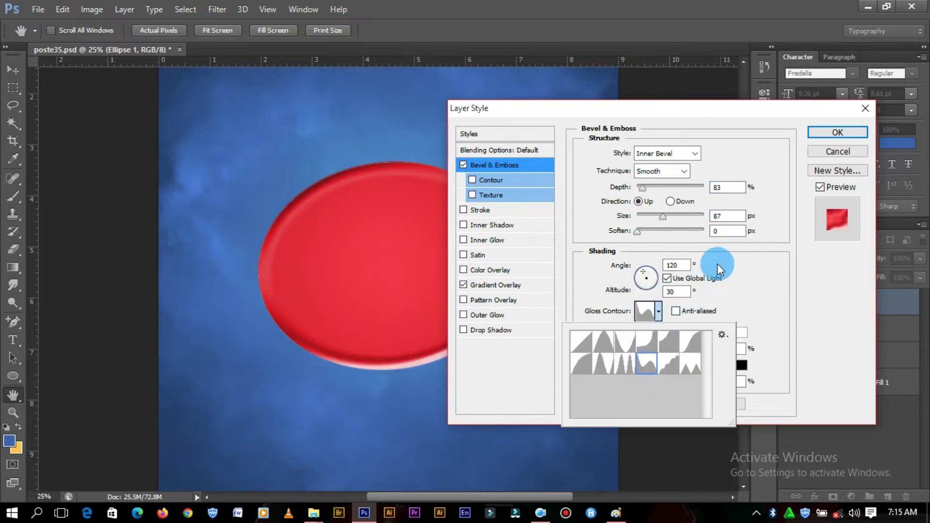
{"action": "left_click", "coordinate": [815, 310]}
Step: Set bevel highlight to Overlay at 10%, shadow opacity 100%, size 166, and apply
{"action": "left_click_drag", "start_coordinate": [688, 351], "coordinate": [647, 351]}
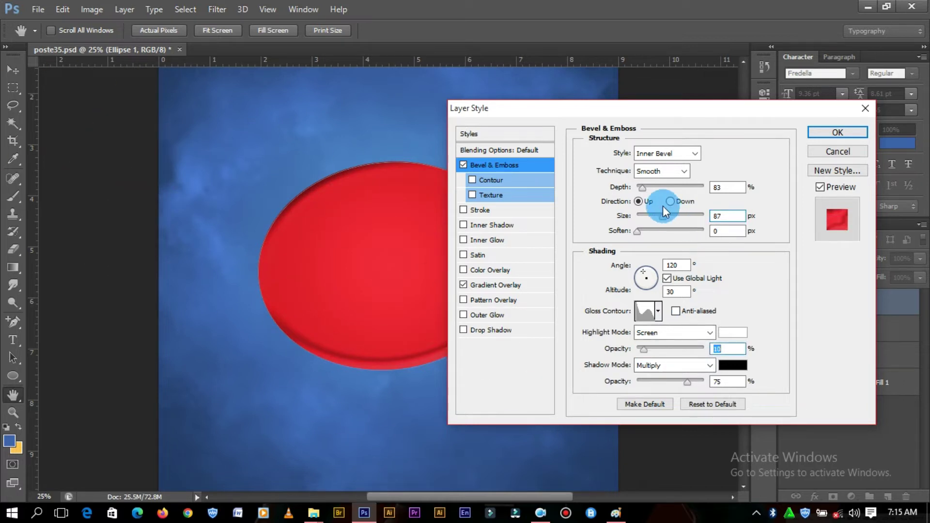
{"action": "left_click", "coordinate": [674, 333]}
{"action": "left_click", "coordinate": [665, 169]}
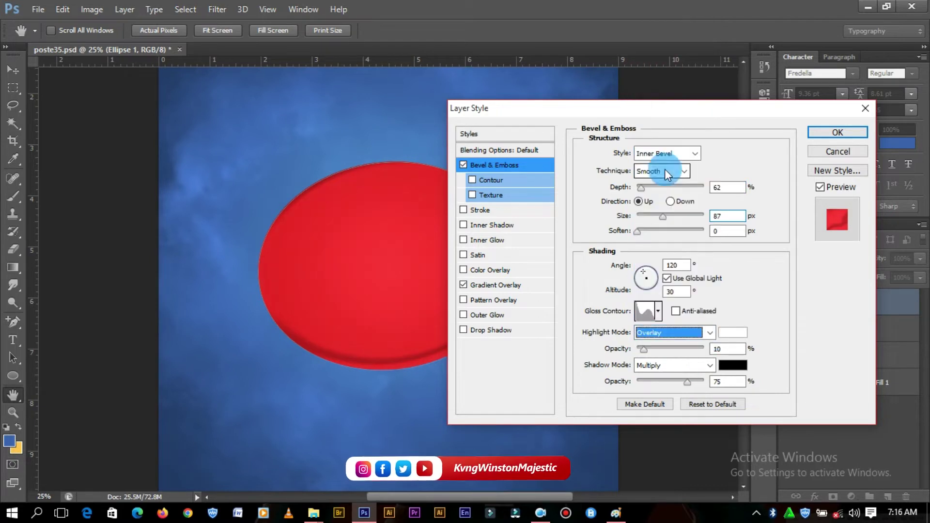
{"action": "left_click_drag", "start_coordinate": [686, 381], "coordinate": [708, 386]}
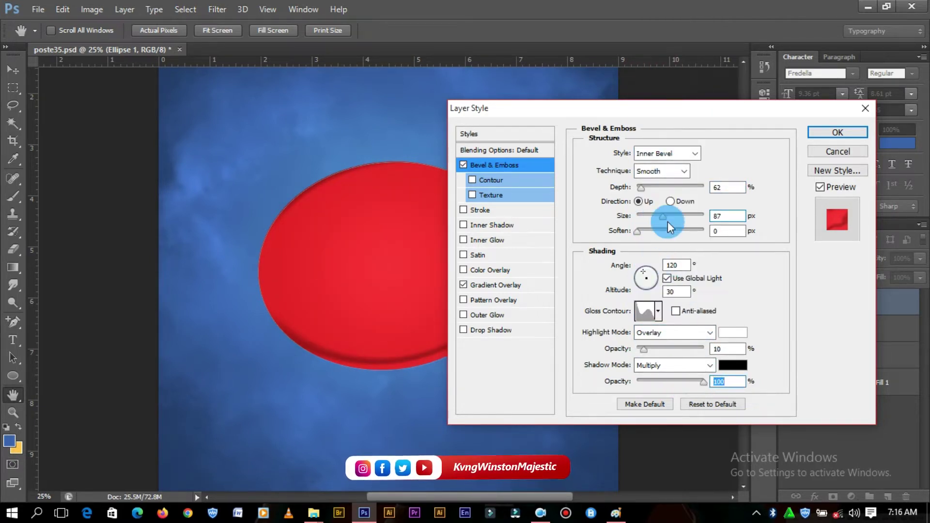
{"action": "left_click_drag", "start_coordinate": [662, 215], "coordinate": [682, 217]}
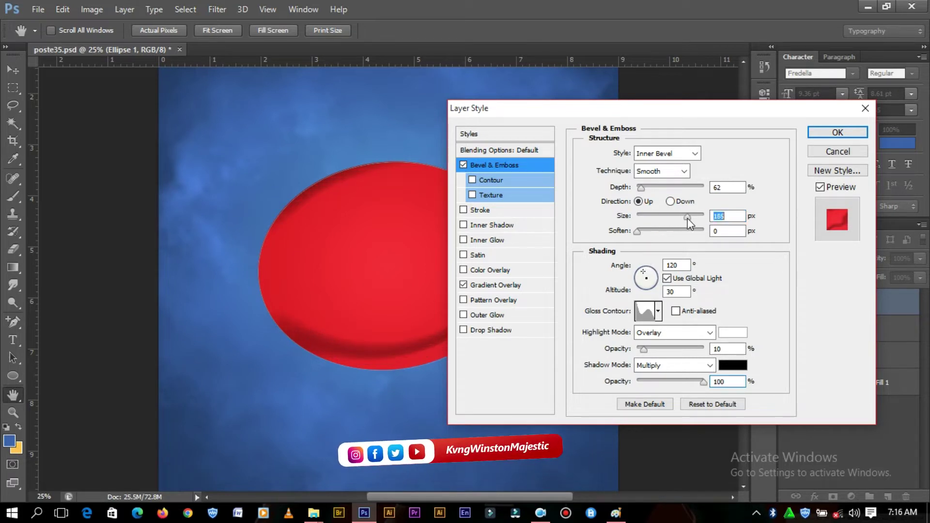
{"action": "left_click", "coordinate": [682, 218]}
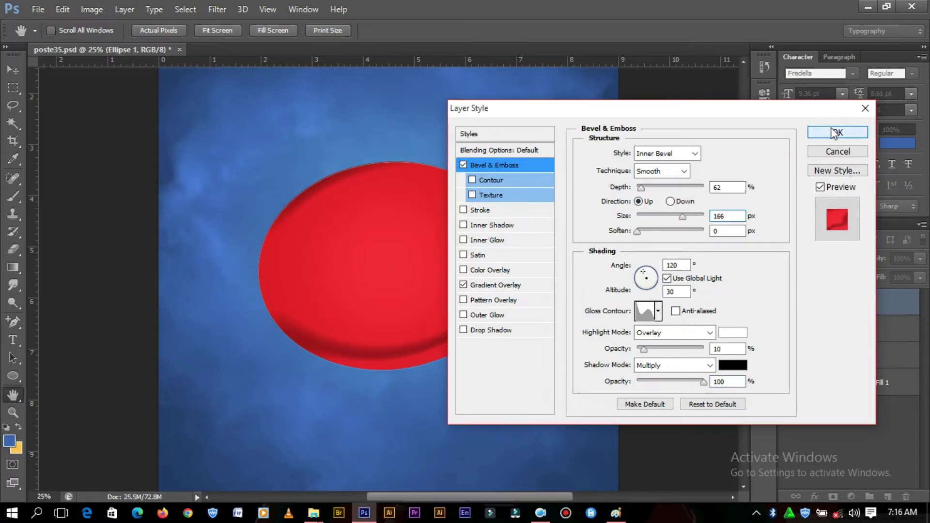
{"action": "left_click", "coordinate": [834, 133]}
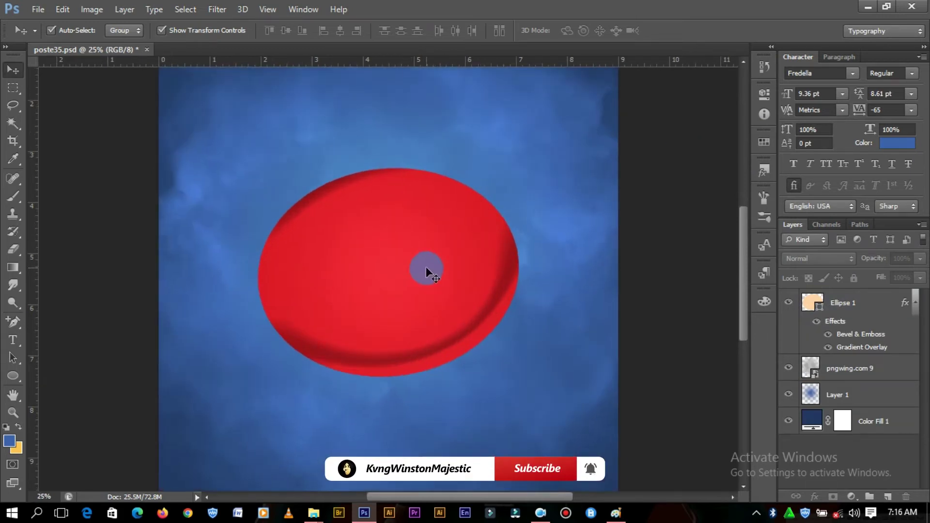
Step: Duplicate the red ellipse, clear its layer style, fill it white and align it over the original
{"action": "left_click", "coordinate": [426, 268]}
{"action": "left_click_drag", "start_coordinate": [441, 262], "coordinate": [445, 269]}
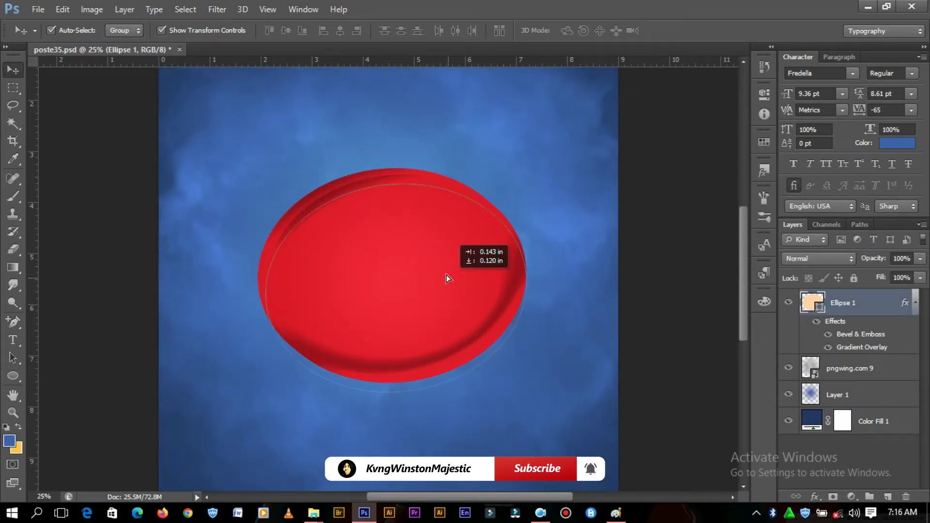
{"action": "right_click", "coordinate": [878, 323]}
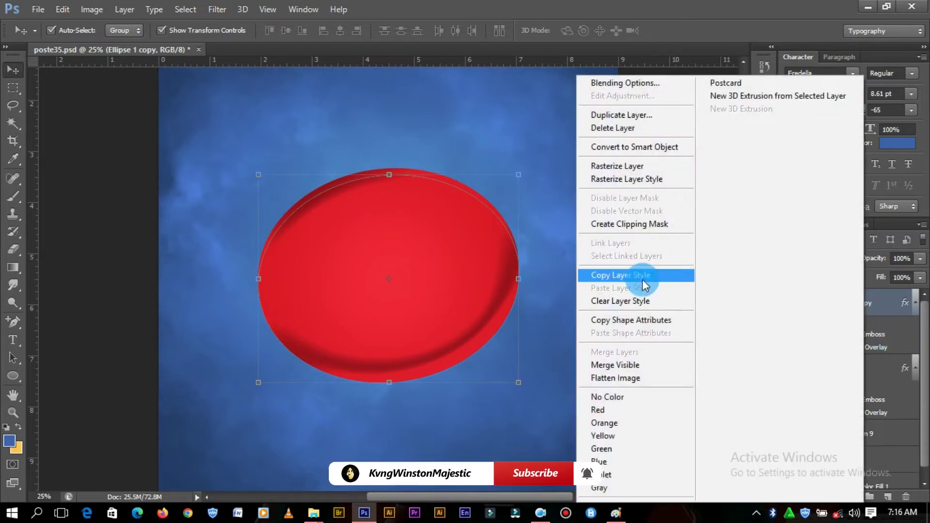
{"action": "left_click", "coordinate": [636, 302]}
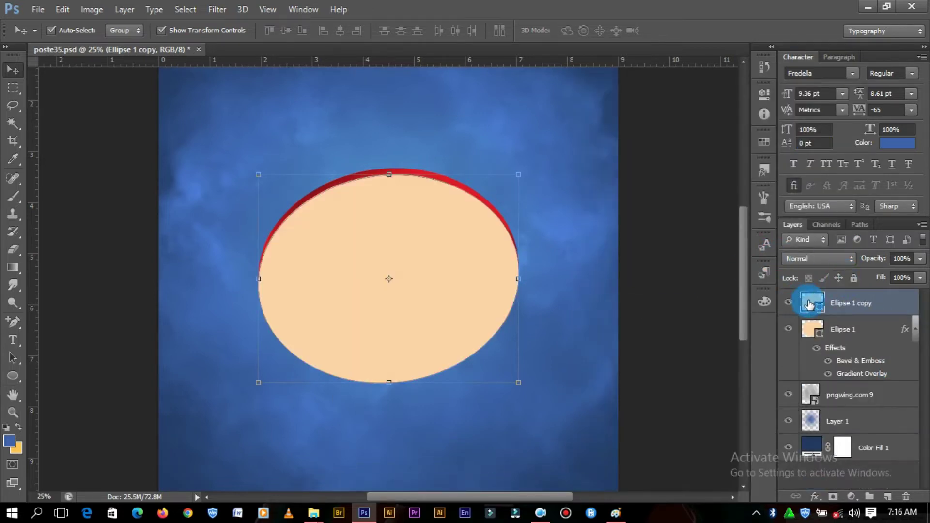
{"action": "double_click", "coordinate": [812, 302]}
{"action": "left_click_drag", "start_coordinate": [704, 300], "coordinate": [499, 256]}
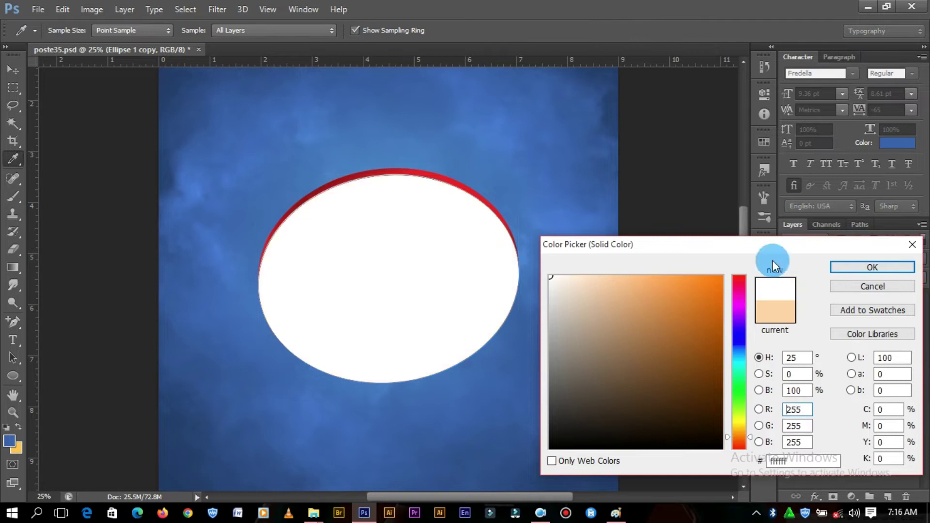
{"action": "left_click", "coordinate": [872, 267]}
{"action": "left_click_drag", "start_coordinate": [427, 274], "coordinate": [446, 245]}
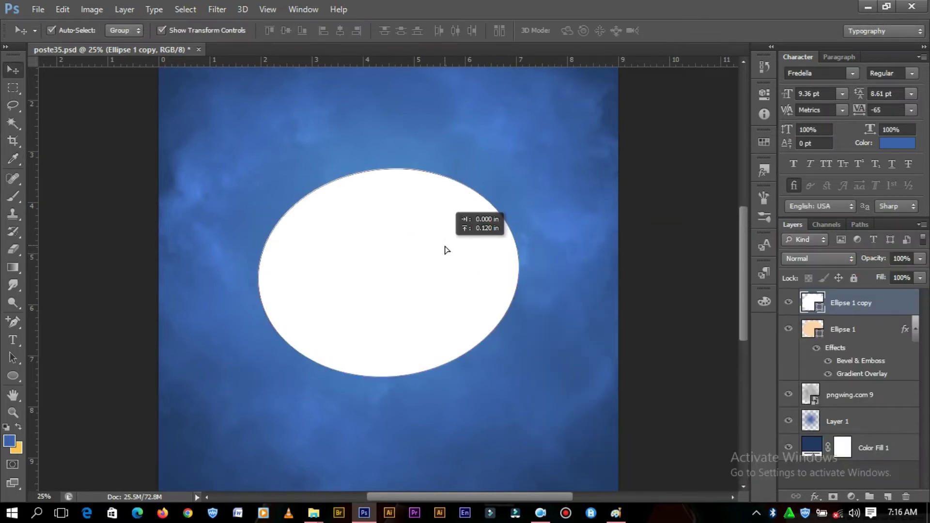
Step: Mask the white copy and erase all but a highlight at its top
{"action": "left_click", "coordinate": [833, 495]}
{"action": "left_click", "coordinate": [15, 250]}
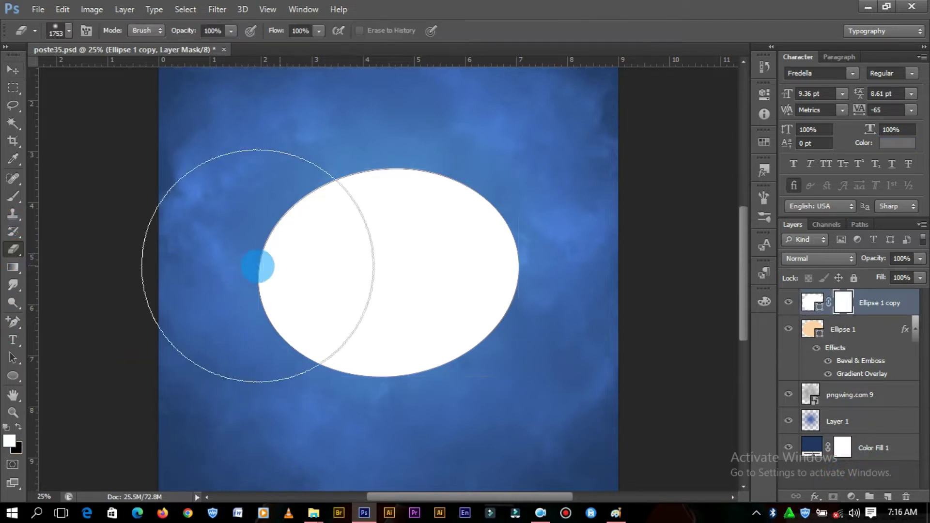
{"action": "left_click_drag", "start_coordinate": [417, 328], "coordinate": [488, 301]}
{"action": "left_click", "coordinate": [342, 329]}
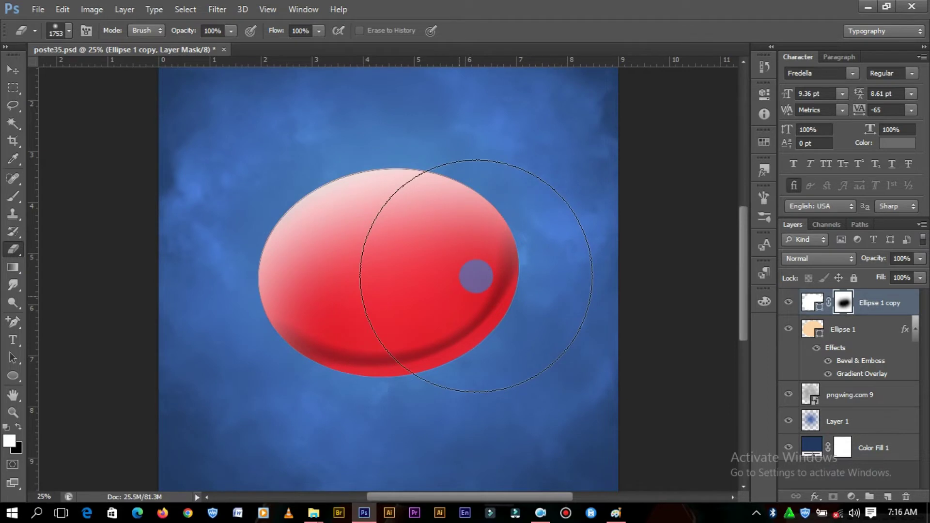
{"action": "left_click_drag", "start_coordinate": [478, 274], "coordinate": [394, 308]}
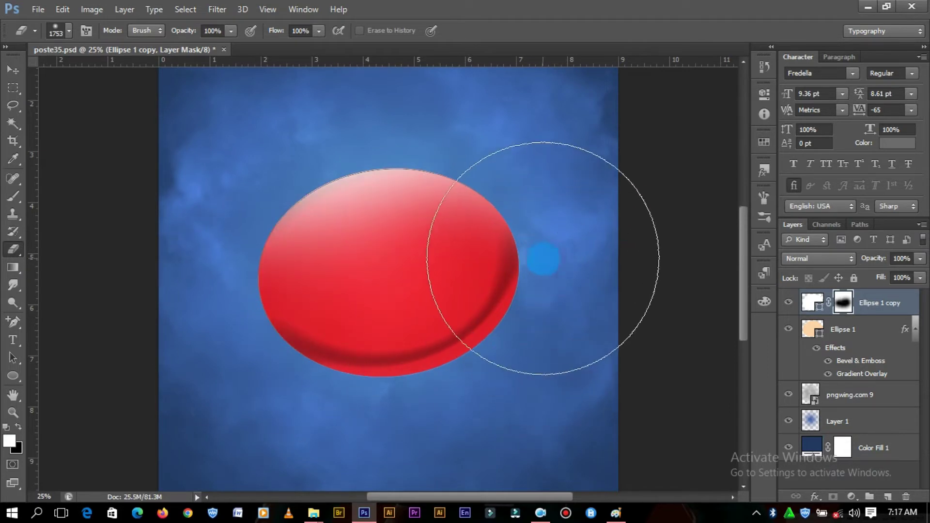
Step: Set Ellipse 1 copy to Overlay blending and duplicate it as a Normal-blended copy
{"action": "left_click", "coordinate": [13, 70]}
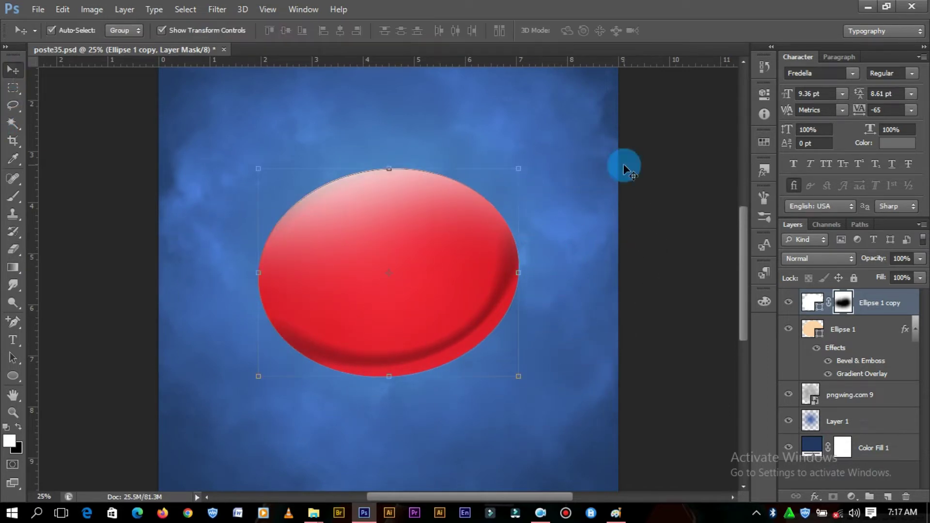
{"action": "left_click", "coordinate": [810, 260]}
{"action": "left_click", "coordinate": [804, 171]}
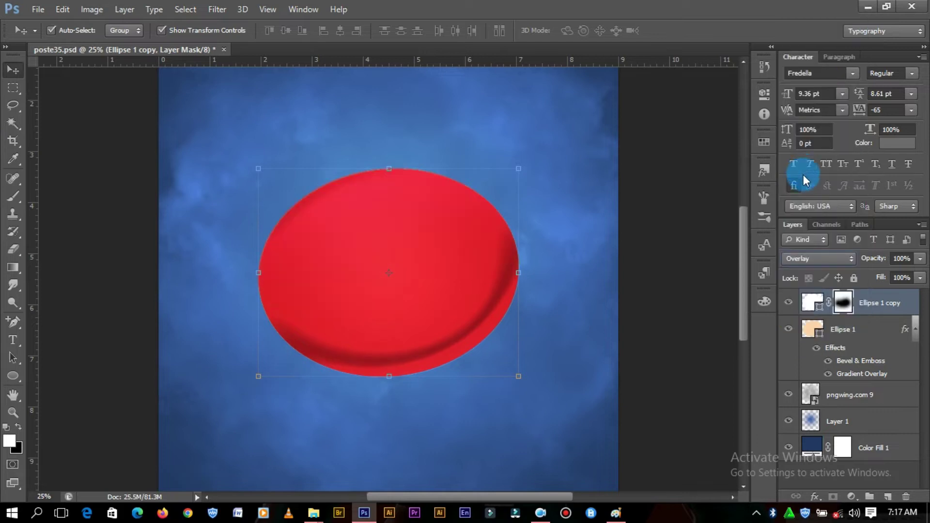
{"action": "left_click", "coordinate": [876, 304]}
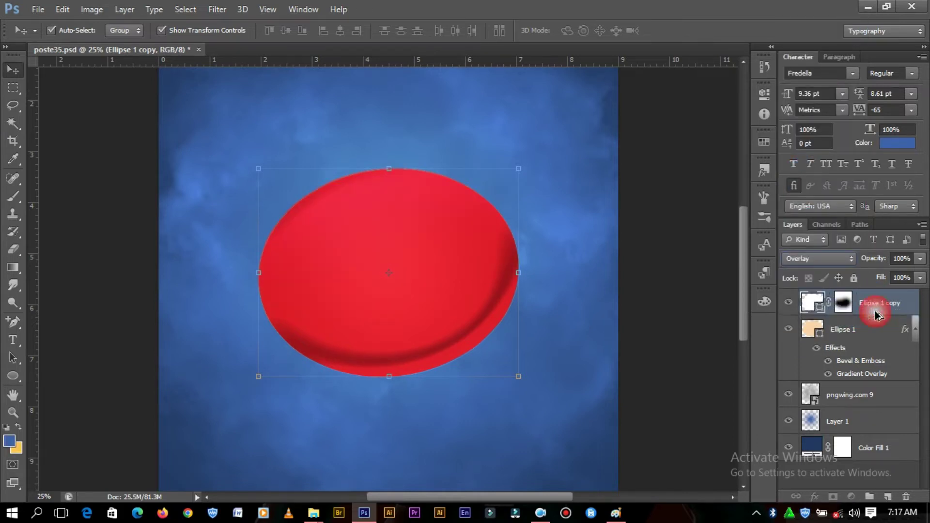
{"action": "left_click_drag", "start_coordinate": [876, 304], "coordinate": [875, 316]}
{"action": "left_click", "coordinate": [823, 259]}
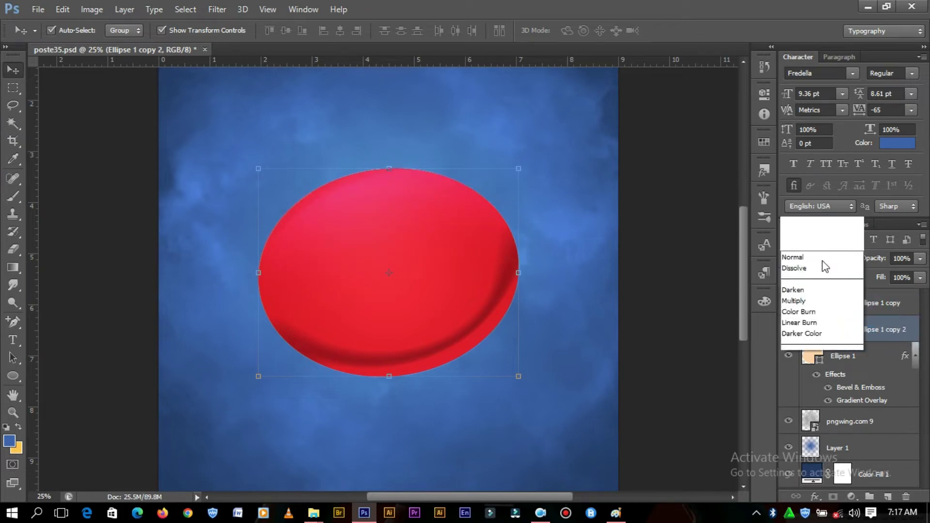
{"action": "left_click", "coordinate": [799, 6]}
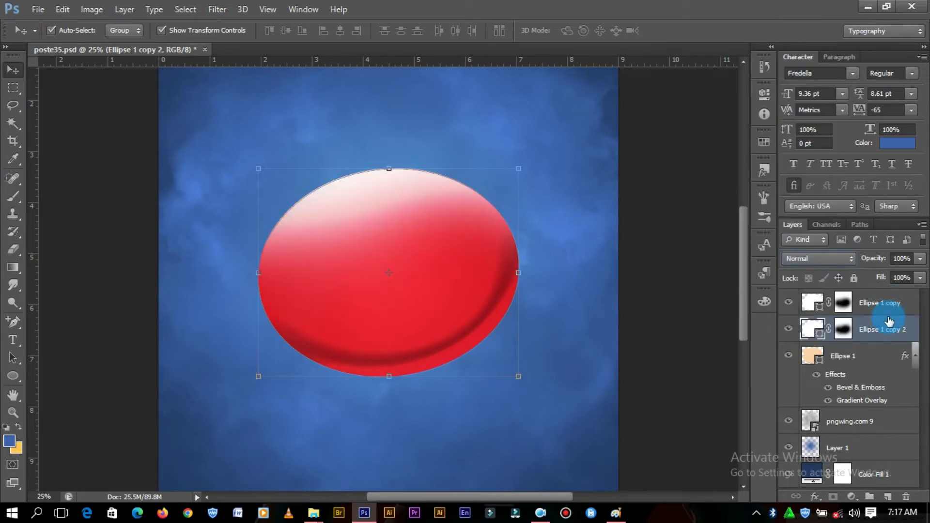
Step: Set the Overlay highlight's fill to 52% and the Normal copy's fill to 27%
{"action": "left_click", "coordinate": [921, 276]}
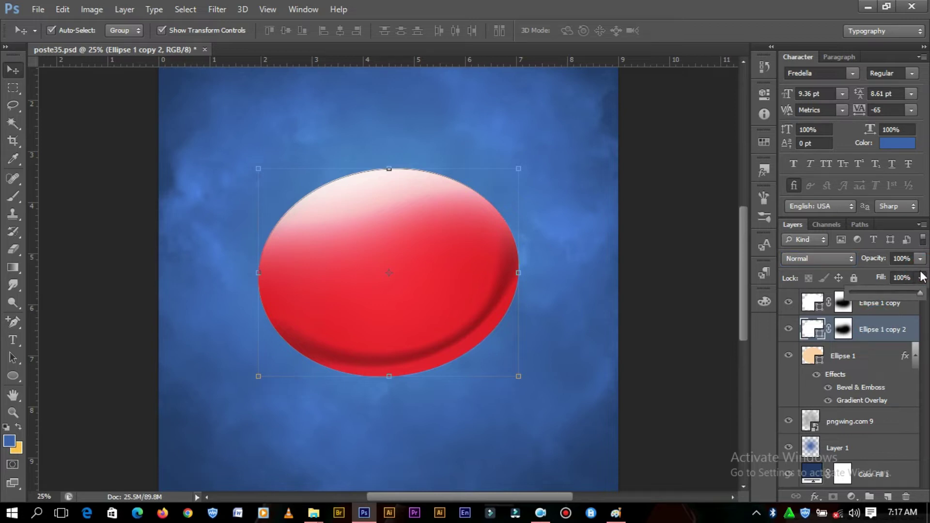
{"action": "left_click", "coordinate": [920, 280]}
{"action": "left_click_drag", "start_coordinate": [876, 294], "coordinate": [884, 292]}
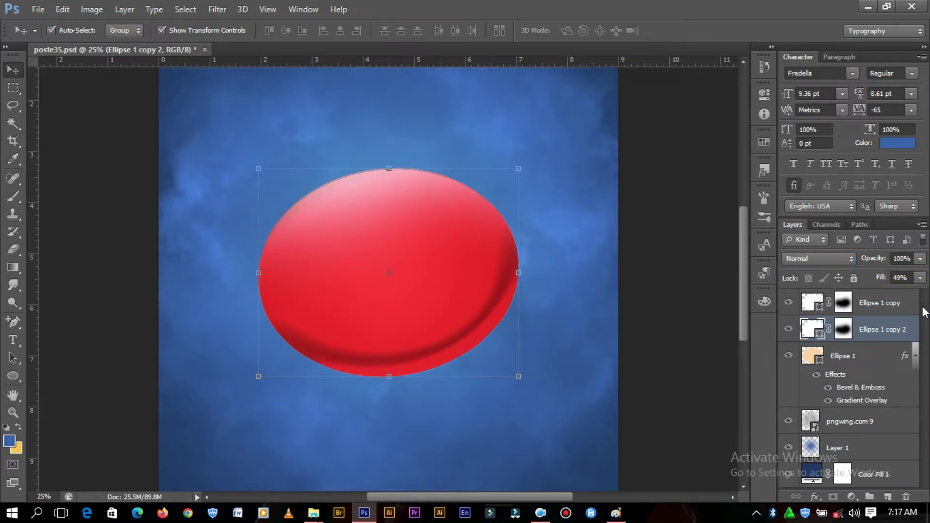
{"action": "left_click", "coordinate": [900, 306]}
{"action": "left_click", "coordinate": [920, 277]}
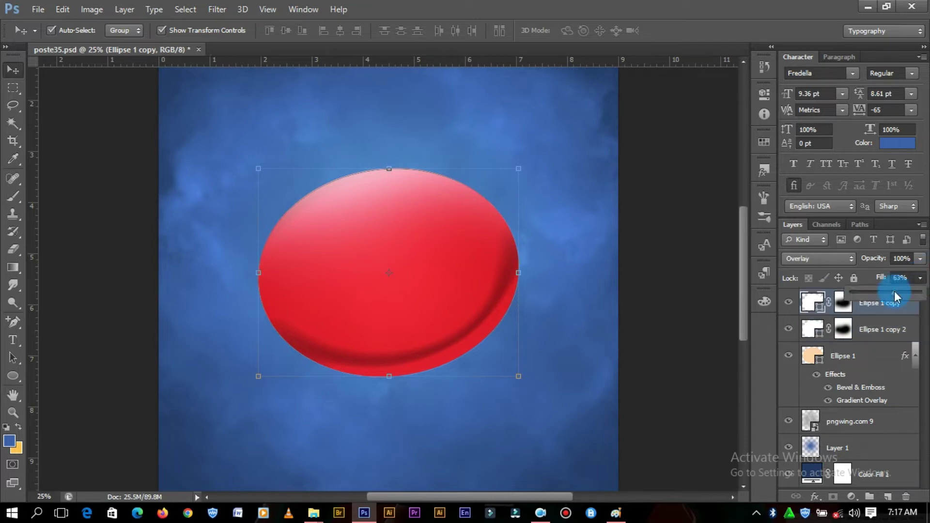
{"action": "left_click_drag", "start_coordinate": [894, 291], "coordinate": [888, 291]}
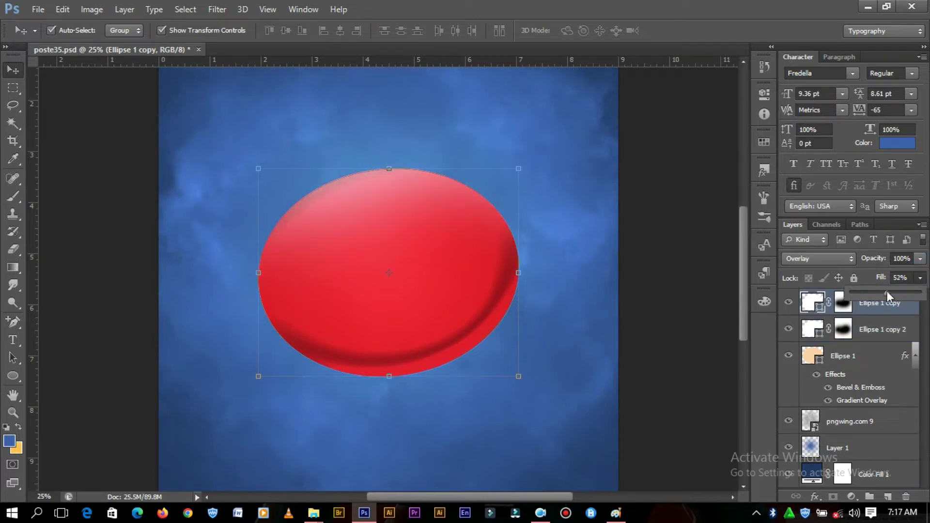
{"action": "left_click", "coordinate": [880, 330]}
{"action": "left_click", "coordinate": [920, 277]}
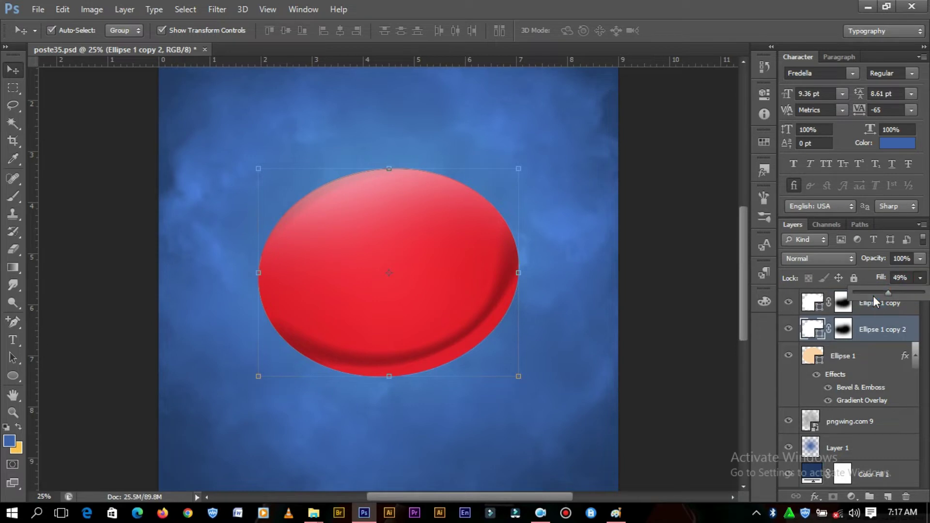
{"action": "left_click", "coordinate": [873, 296]}
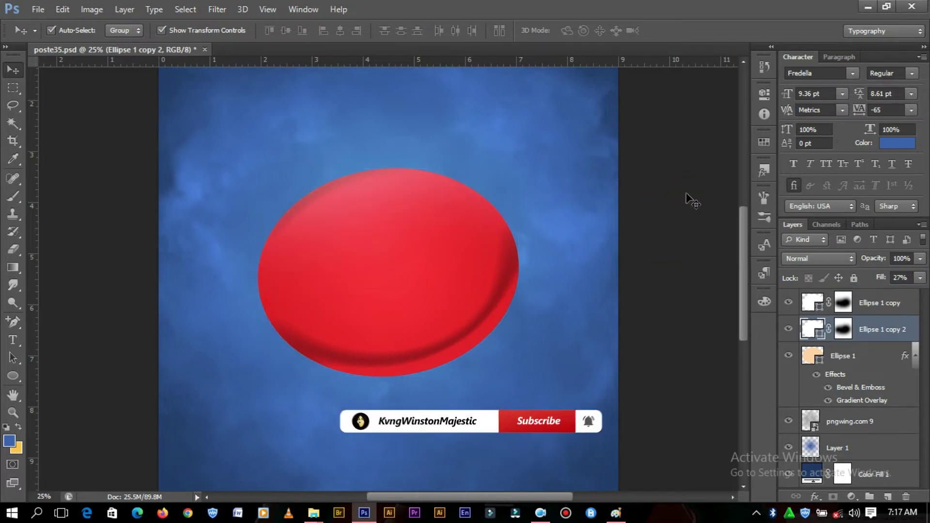
Step: Select the Ellipse 1 copy 2 layer mask and set a soft brush to about 200 px
{"action": "left_click", "coordinate": [843, 329]}
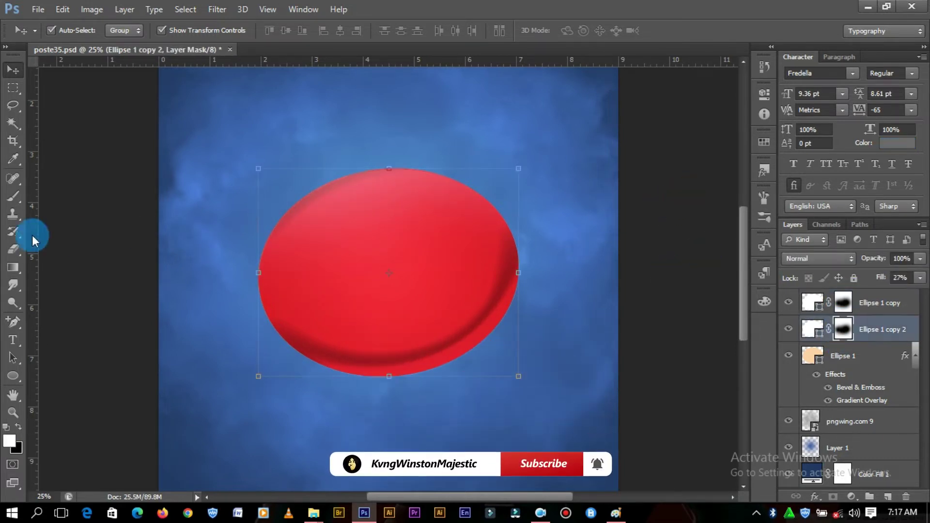
{"action": "left_click", "coordinate": [13, 197]}
{"action": "right_click", "coordinate": [395, 126]}
{"action": "left_click", "coordinate": [511, 162]}
{"action": "left_click", "coordinate": [262, 166]}
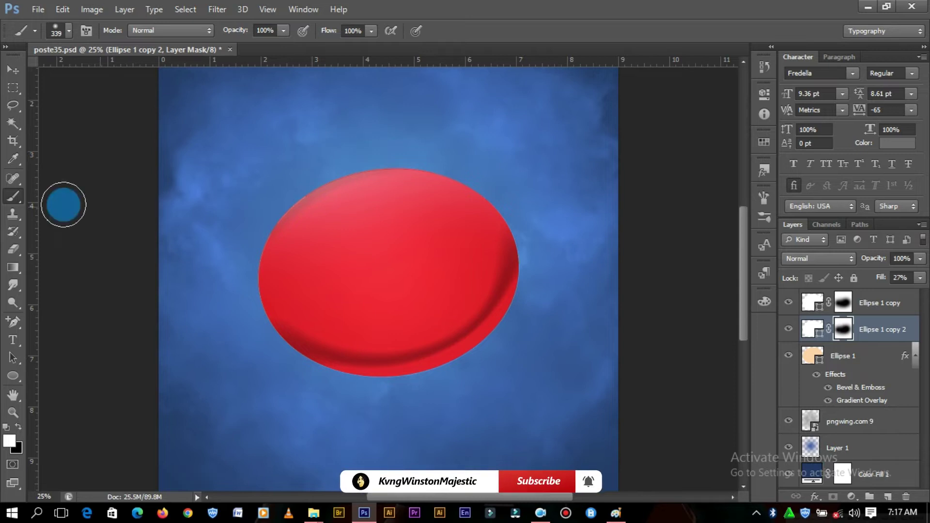
Step: Set the eraser to a soft 360 px size and select Ellipse 1 copy's mask
{"action": "left_click", "coordinate": [13, 249]}
{"action": "right_click", "coordinate": [330, 153]}
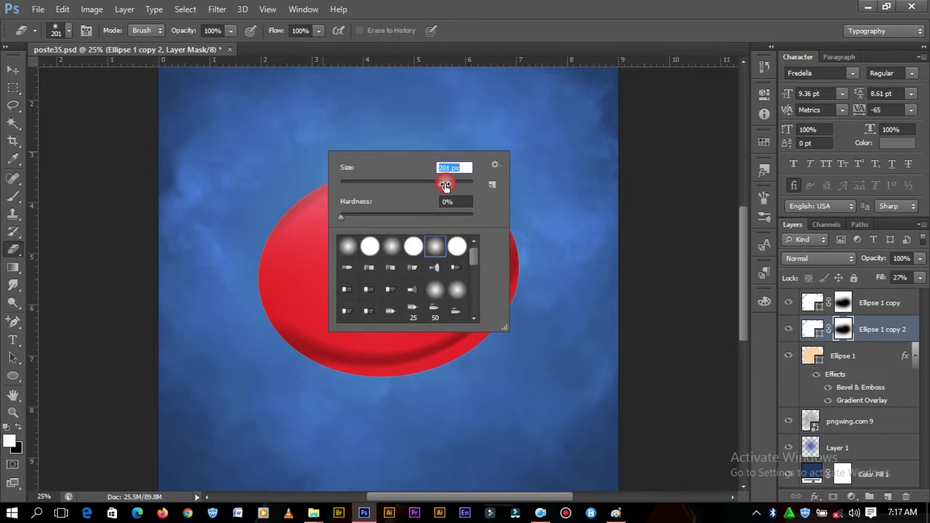
{"action": "left_click_drag", "start_coordinate": [444, 184], "coordinate": [451, 185]}
{"action": "left_click", "coordinate": [258, 222]}
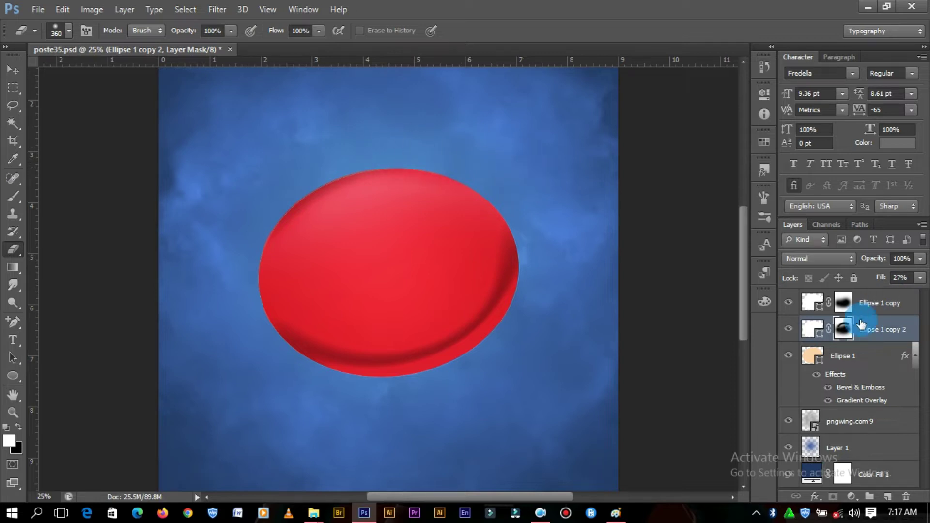
{"action": "left_click", "coordinate": [843, 306]}
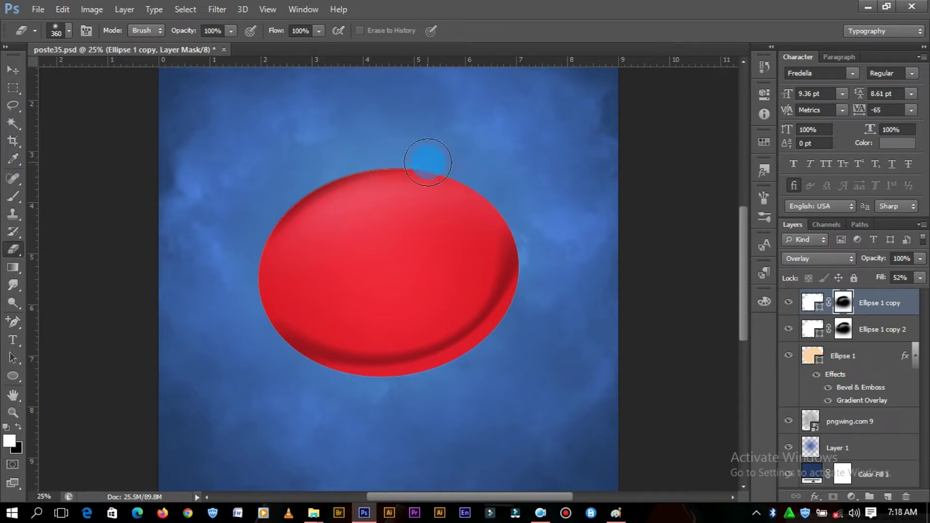
Step: Raise Ellipse 1 copy's fill amount and clear the layer selection
{"action": "left_click", "coordinate": [15, 71]}
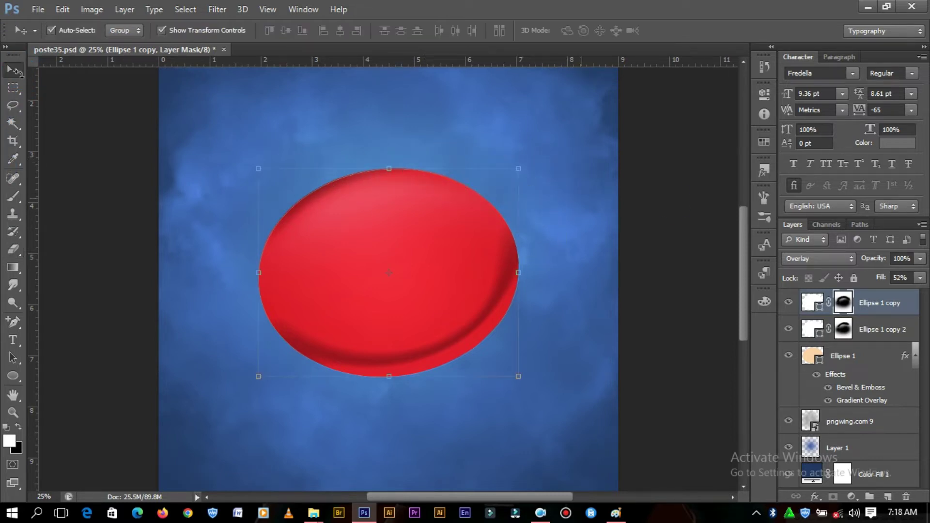
{"action": "left_click", "coordinate": [919, 277]}
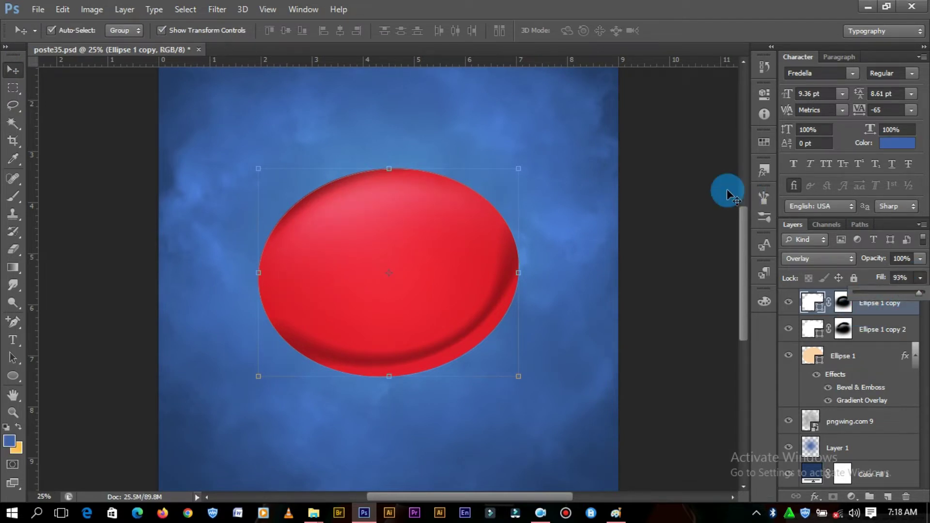
{"action": "left_click", "coordinate": [673, 179]}
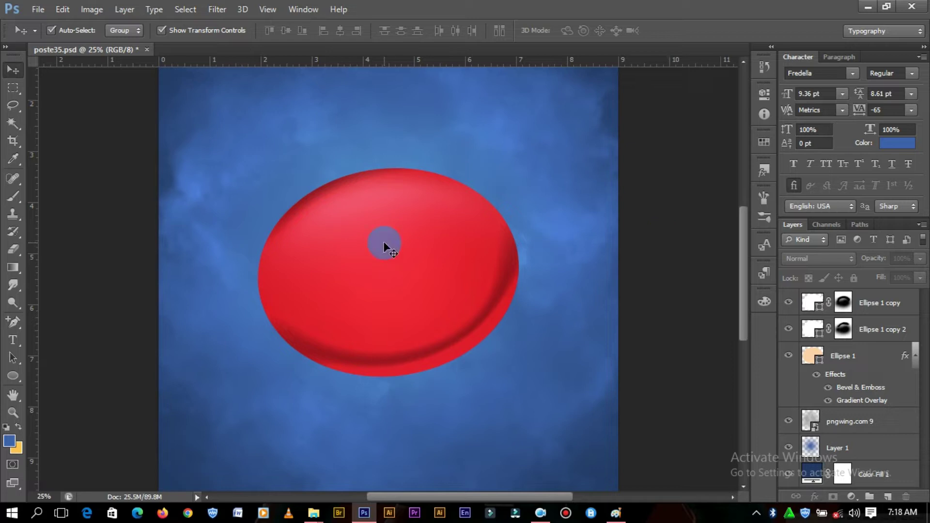
Step: Fill Ellipse 1 copy 2 with a pale yellow and lower its fill to 50%
{"action": "double_click", "coordinate": [813, 334]}
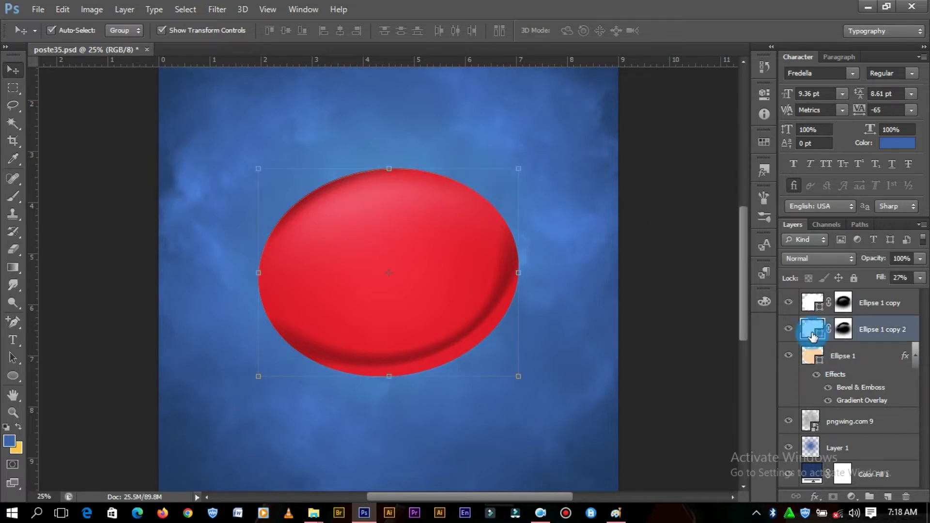
{"action": "left_click", "coordinate": [737, 427]}
{"action": "mouse_move", "coordinate": [696, 290]}
{"action": "left_mouse_down"}
{"action": "mouse_move", "coordinate": [623, 275]}
{"action": "mouse_move", "coordinate": [651, 275]}
{"action": "left_mouse_up"}
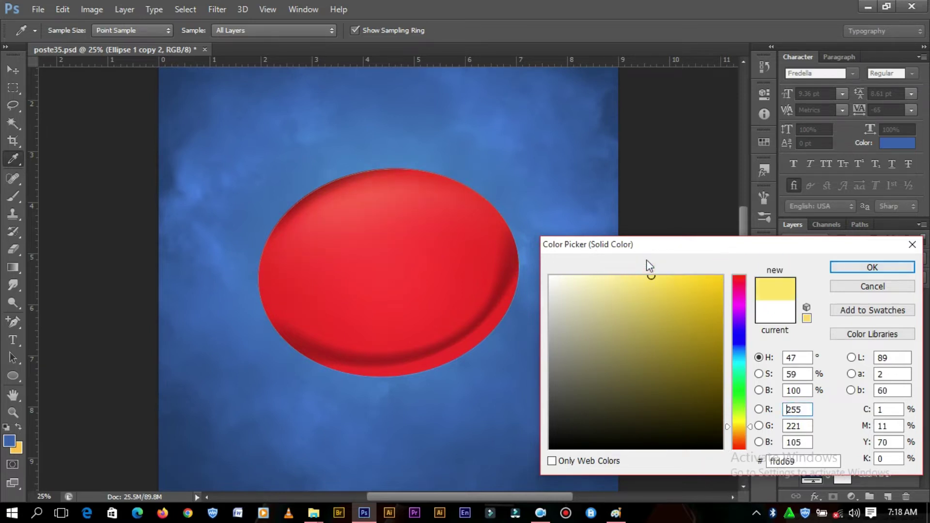
{"action": "left_click", "coordinate": [872, 267]}
{"action": "key", "text": "v"}
{"action": "left_click_drag", "start_coordinate": [920, 277], "coordinate": [890, 290]}
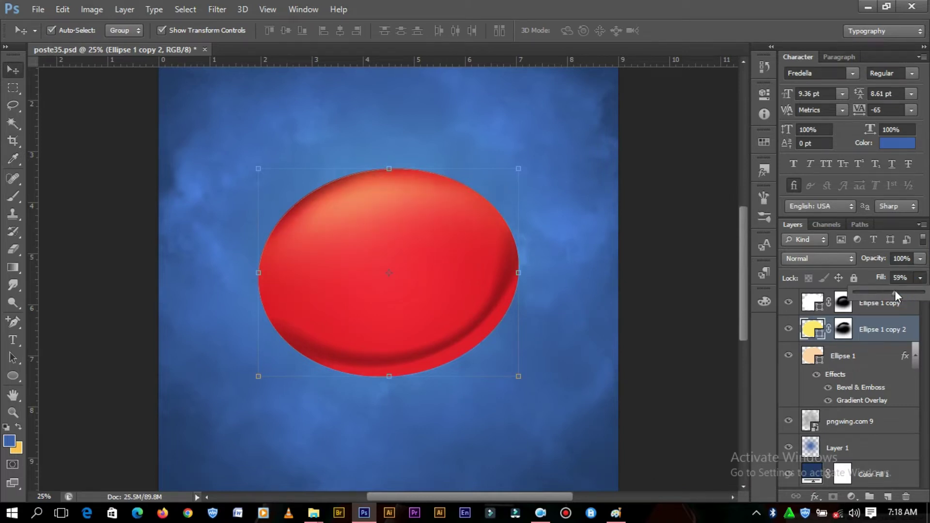
{"action": "left_click", "coordinate": [656, 263]}
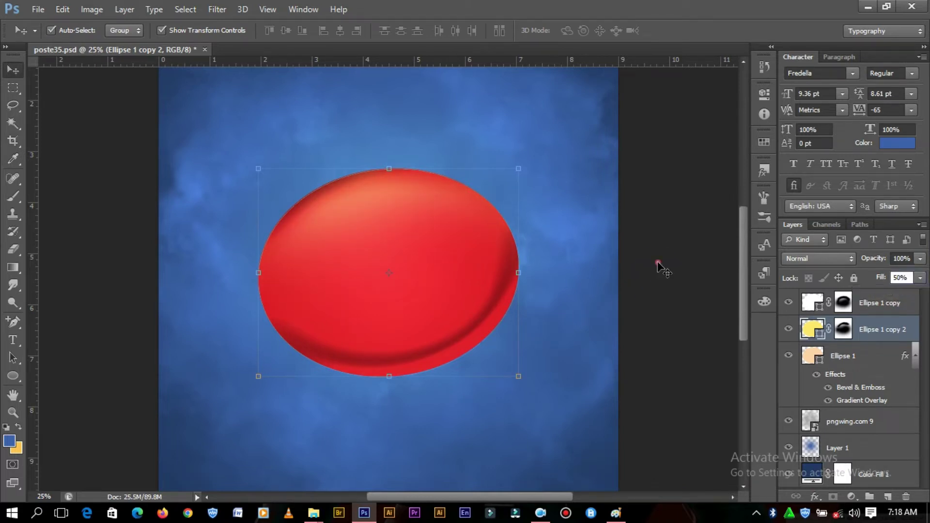
Step: Duplicate the Ellipse 1 copy overlay highlight and lower the new copy's fill to about half
{"action": "left_click", "coordinate": [881, 304]}
{"action": "key", "text": "ctrl+j"}
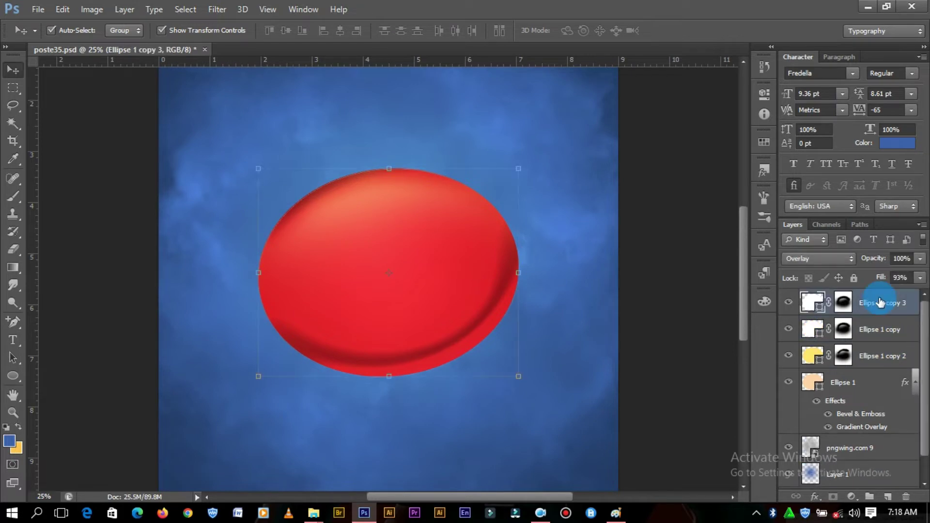
{"action": "left_click_drag", "start_coordinate": [920, 277], "coordinate": [894, 291]}
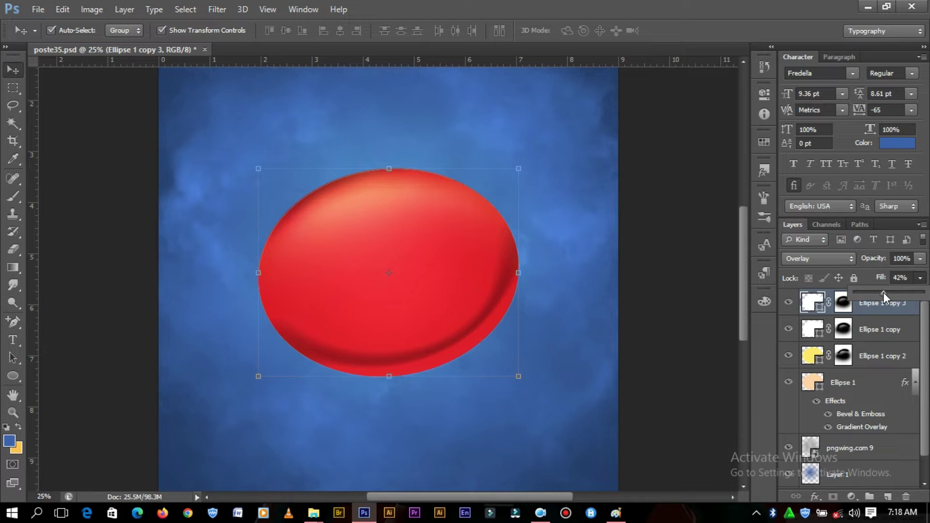
{"action": "left_click", "coordinate": [738, 282]}
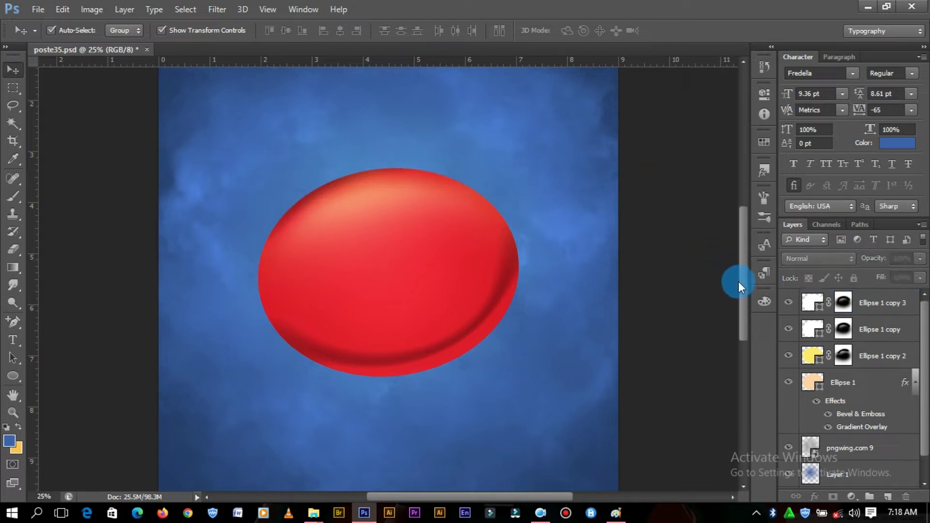
{"action": "left_click_drag", "start_coordinate": [740, 275], "coordinate": [741, 299]}
Step: Duplicate Ellipse 1 with 0% fill and its Gradient Overlay effect hidden
{"action": "left_click", "coordinate": [493, 216]}
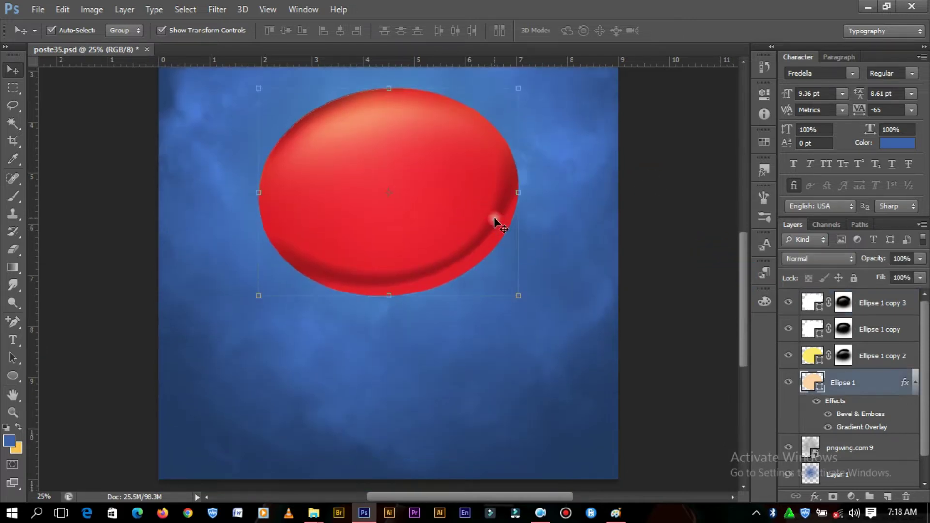
{"action": "key", "text": "ctrl+j"}
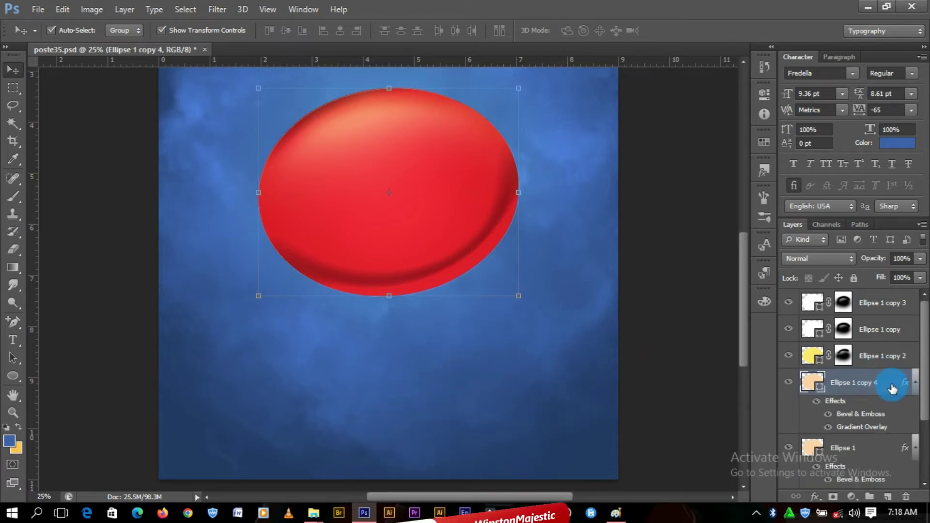
{"action": "left_click", "coordinate": [920, 278]}
{"action": "left_click_drag", "start_coordinate": [921, 293], "coordinate": [775, 295]}
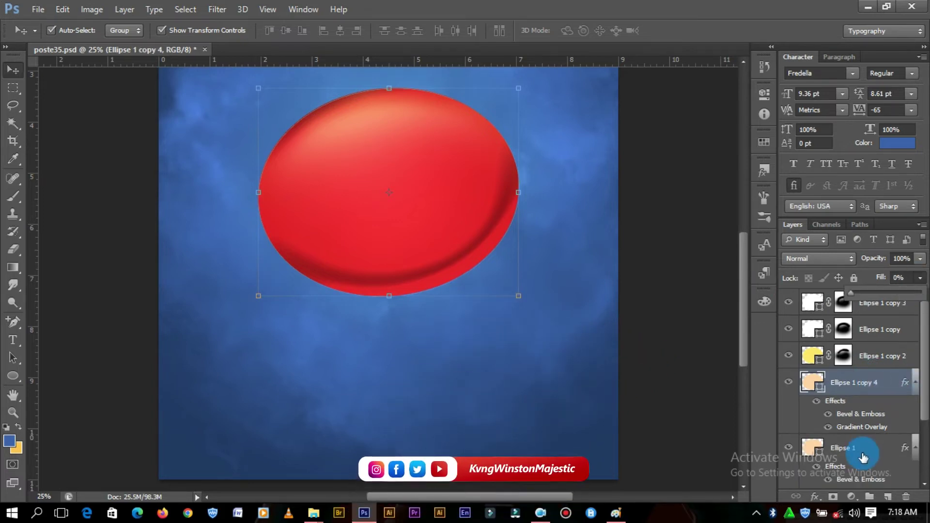
{"action": "left_click", "coordinate": [829, 427]}
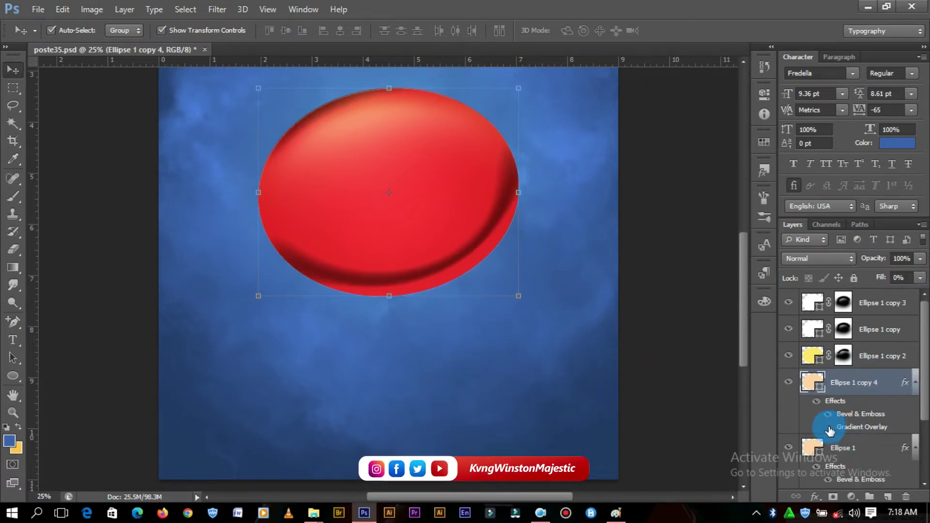
Step: Toggle Ellipse 1's Bevel & Emboss and rasterize Ellipse 1 copy 4's layer style
{"action": "left_click", "coordinate": [843, 448]}
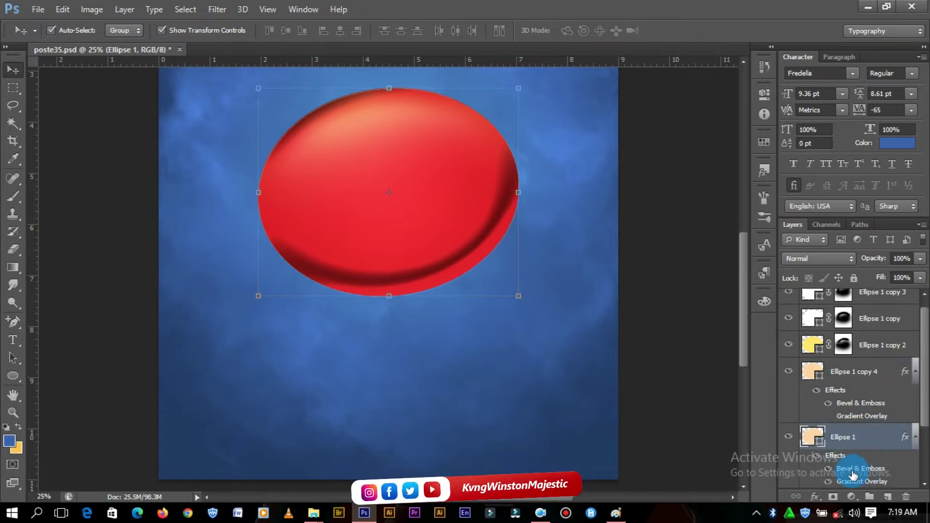
{"action": "left_click", "coordinate": [829, 469]}
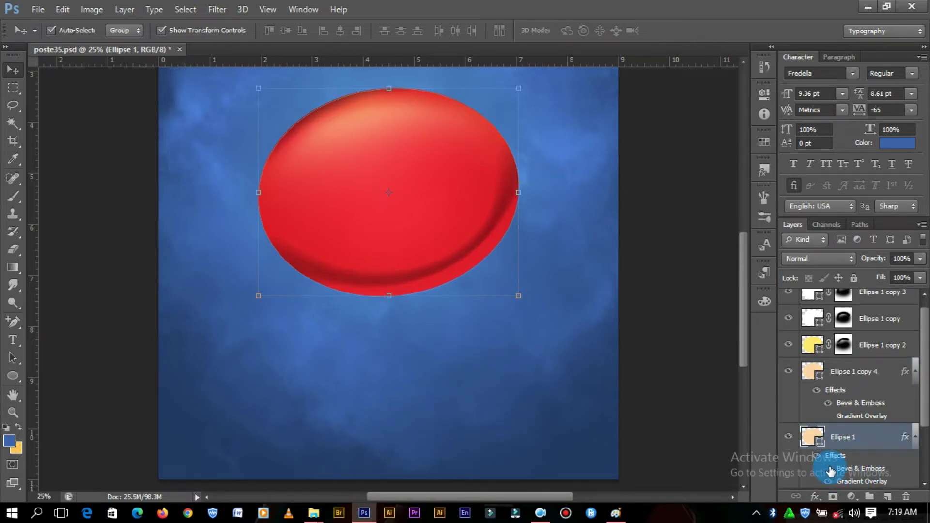
{"action": "left_click", "coordinate": [872, 374]}
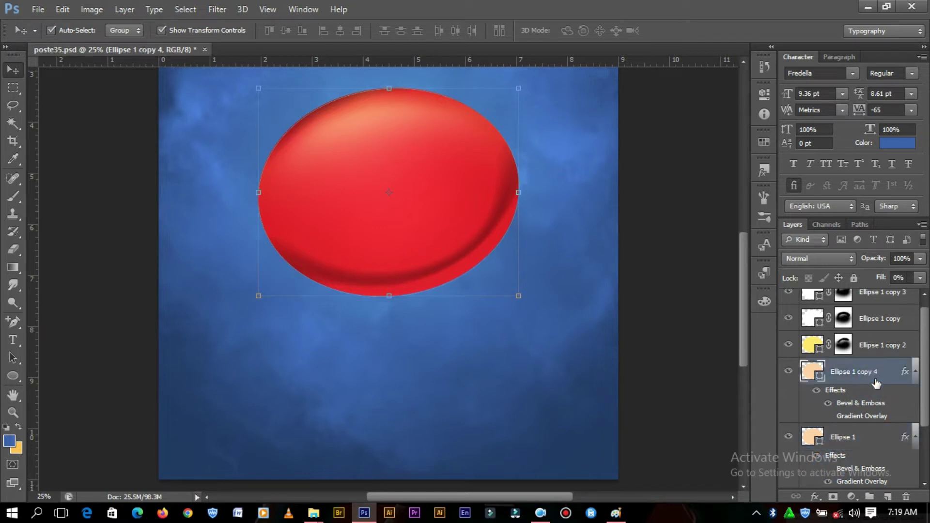
{"action": "right_click", "coordinate": [873, 372]}
{"action": "left_click", "coordinate": [661, 148]}
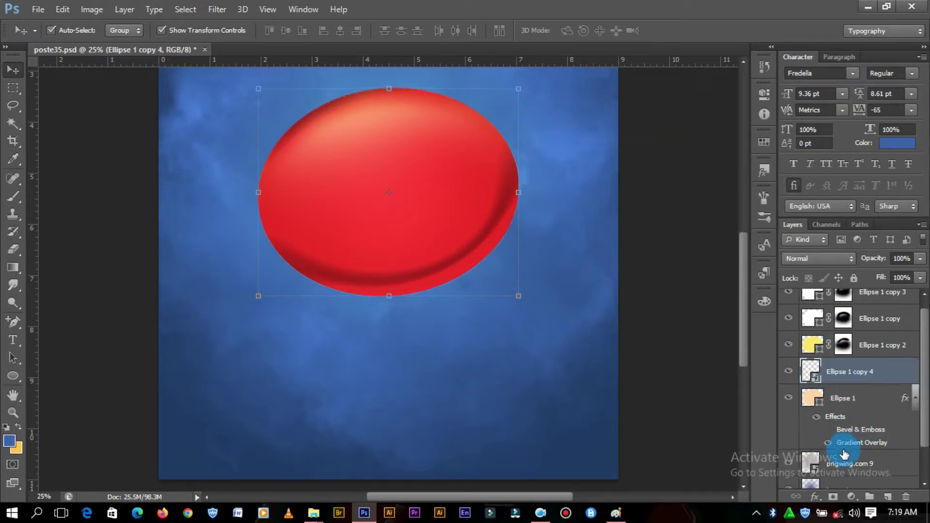
Step: Mask Ellipse 1 copy 4 and erase its shading below the ellipse with a 1289 px soft eraser
{"action": "left_click", "coordinate": [13, 249]}
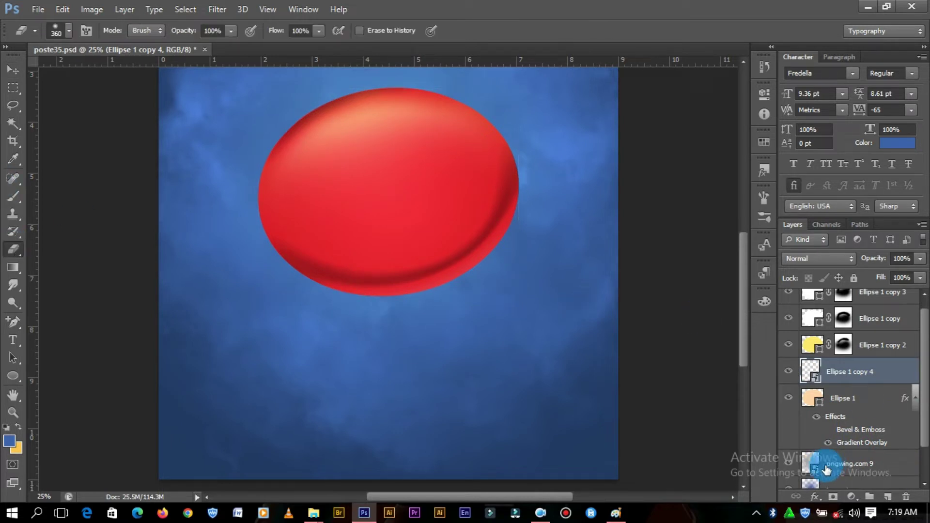
{"action": "left_click", "coordinate": [834, 497]}
{"action": "right_click", "coordinate": [493, 250]}
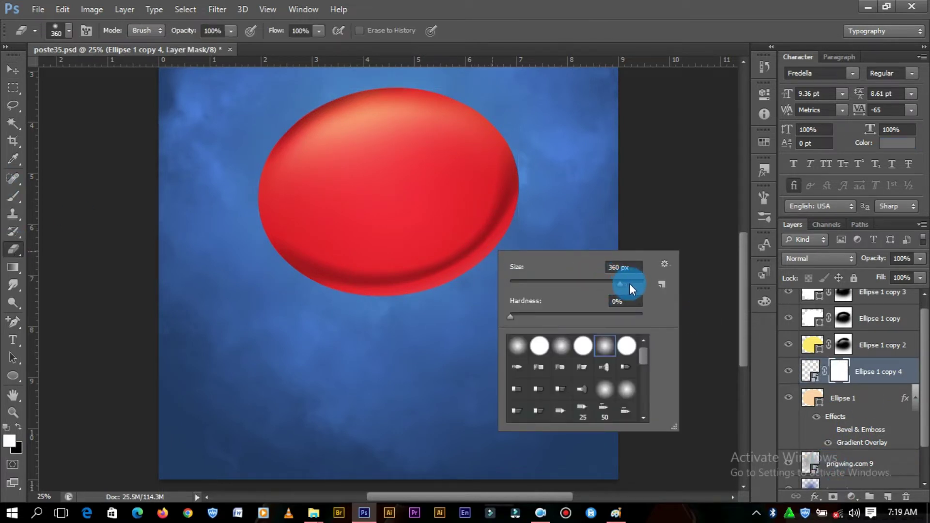
{"action": "left_click_drag", "start_coordinate": [629, 283], "coordinate": [632, 282]}
{"action": "left_click_drag", "start_coordinate": [482, 245], "coordinate": [404, 318]}
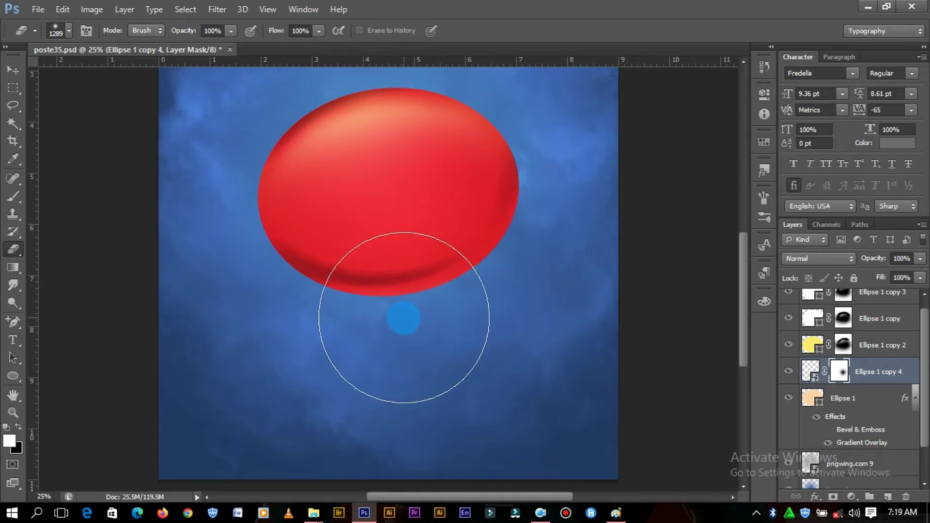
{"action": "left_click", "coordinate": [538, 230]}
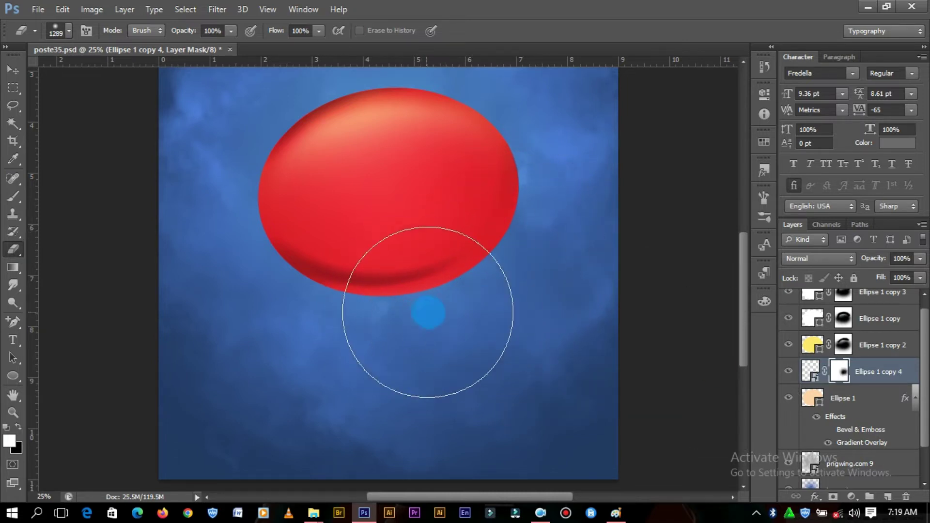
Step: Duplicate Ellipse 1 copy 4 as Ellipse 1 copy 5 and adjust its fill
{"action": "left_click", "coordinate": [15, 70]}
{"action": "left_click", "coordinate": [649, 160]}
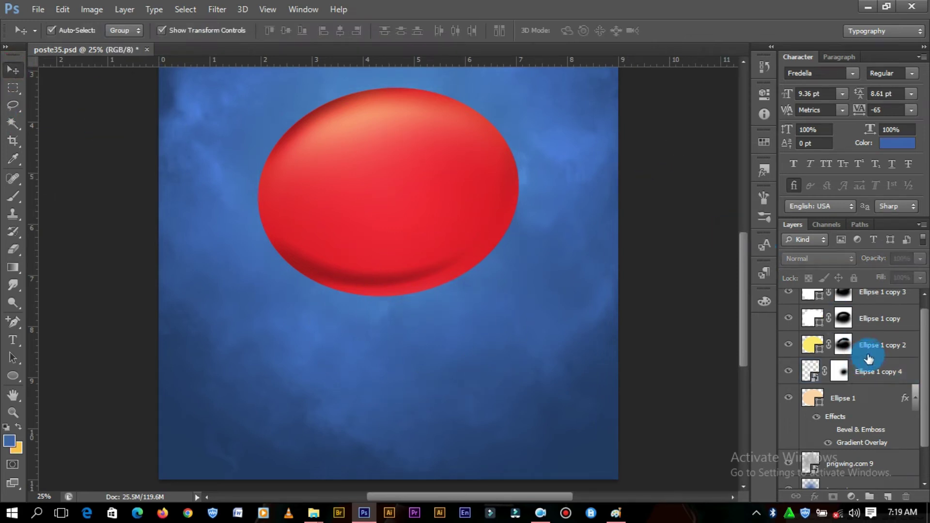
{"action": "left_click", "coordinate": [869, 374]}
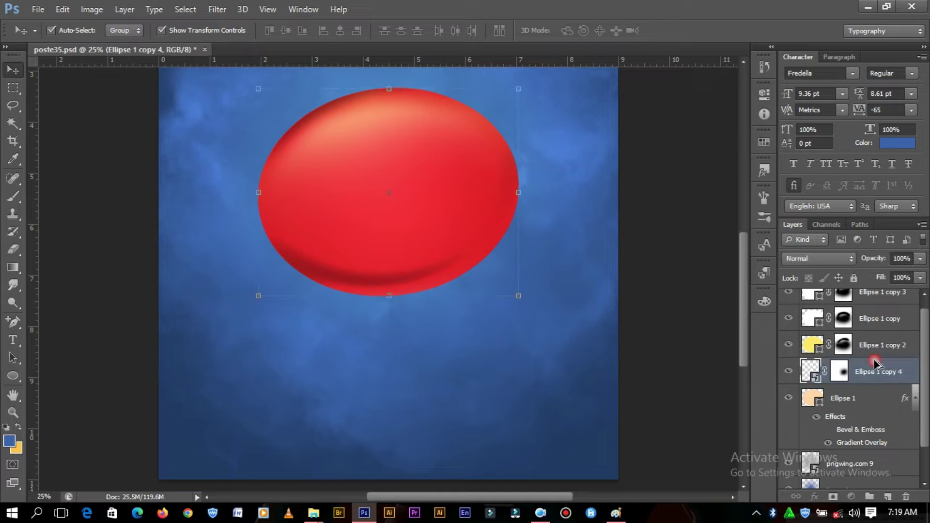
{"action": "key", "text": "ctrl+j"}
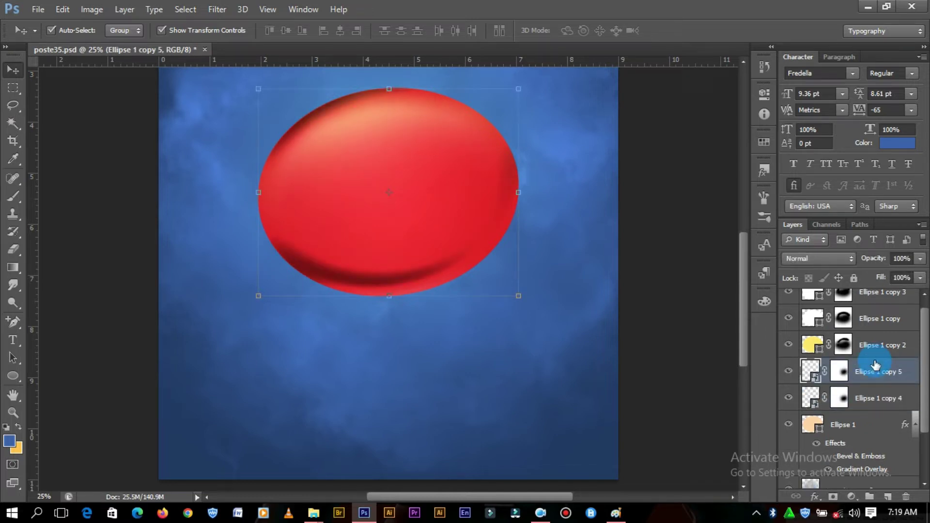
{"action": "left_click", "coordinate": [920, 277]}
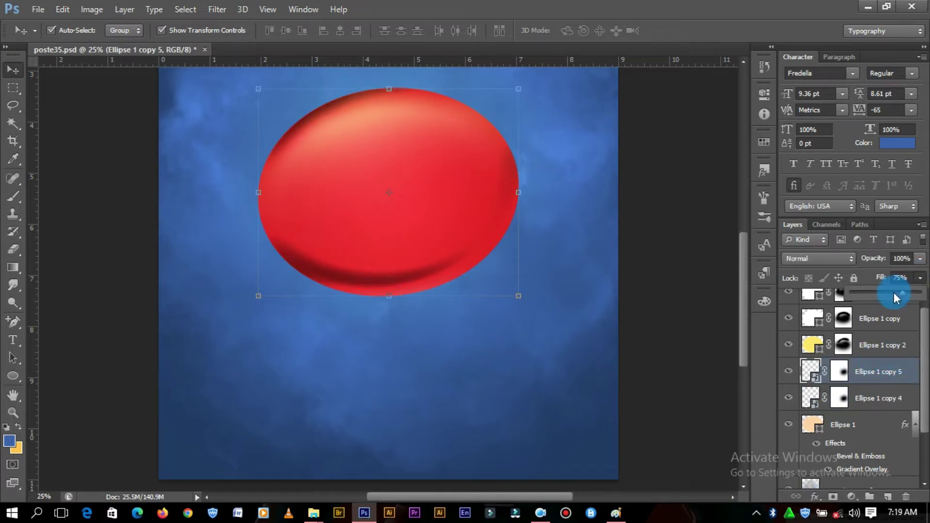
Step: Create Ellipse 1 copy 6 on top with its style cleared, 0% fill and a Stroke effect added
{"action": "left_click", "coordinate": [675, 249]}
{"action": "left_click", "coordinate": [891, 425]}
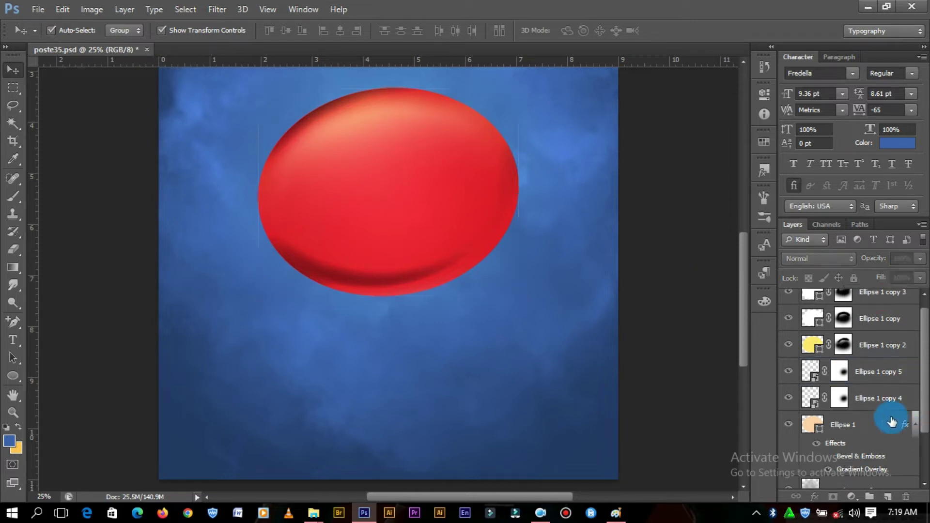
{"action": "left_click", "coordinate": [916, 426]}
{"action": "left_click_drag", "start_coordinate": [868, 425], "coordinate": [867, 297]}
{"action": "right_click", "coordinate": [872, 302]}
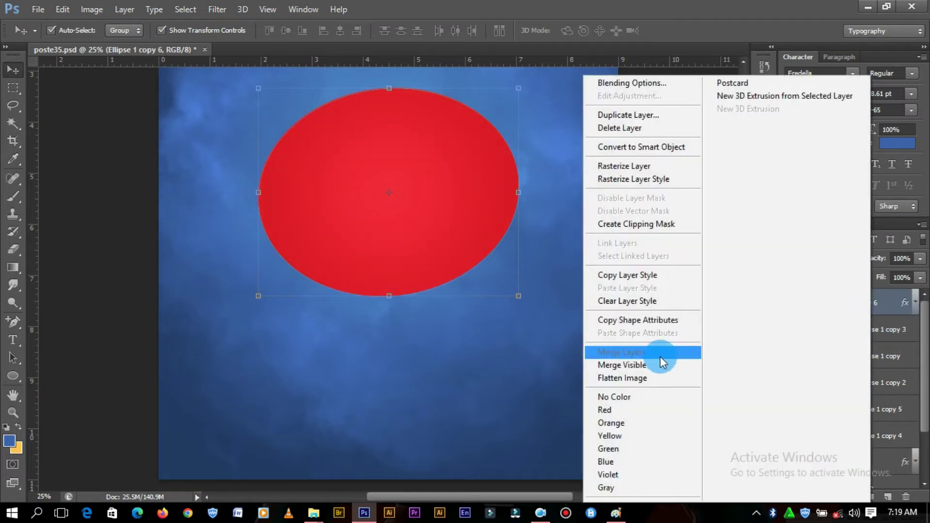
{"action": "left_click", "coordinate": [672, 303]}
{"action": "left_click", "coordinate": [920, 278]}
{"action": "left_click", "coordinate": [815, 496]}
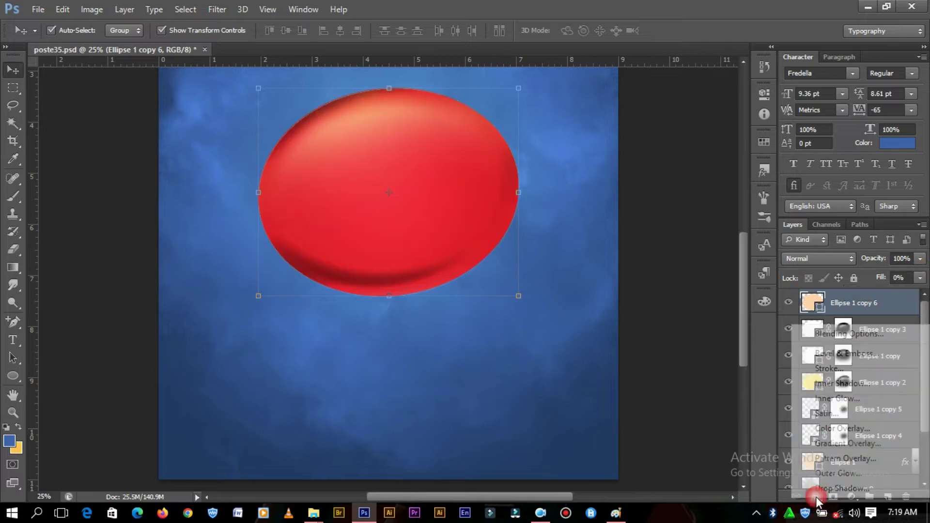
{"action": "left_click", "coordinate": [831, 369]}
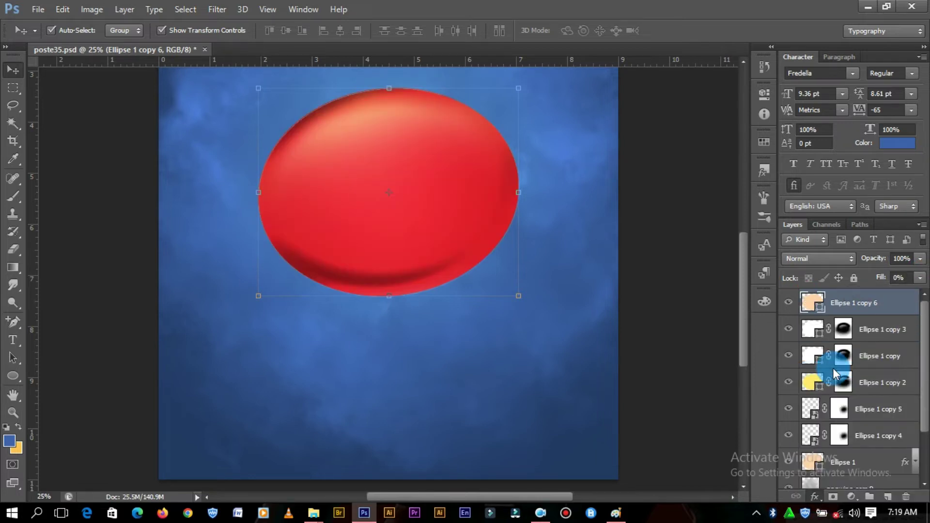
Step: Make the stroke a gradient fill using the orange-to-yellow gold preset
{"action": "left_click_drag", "start_coordinate": [632, 152], "coordinate": [640, 153]}
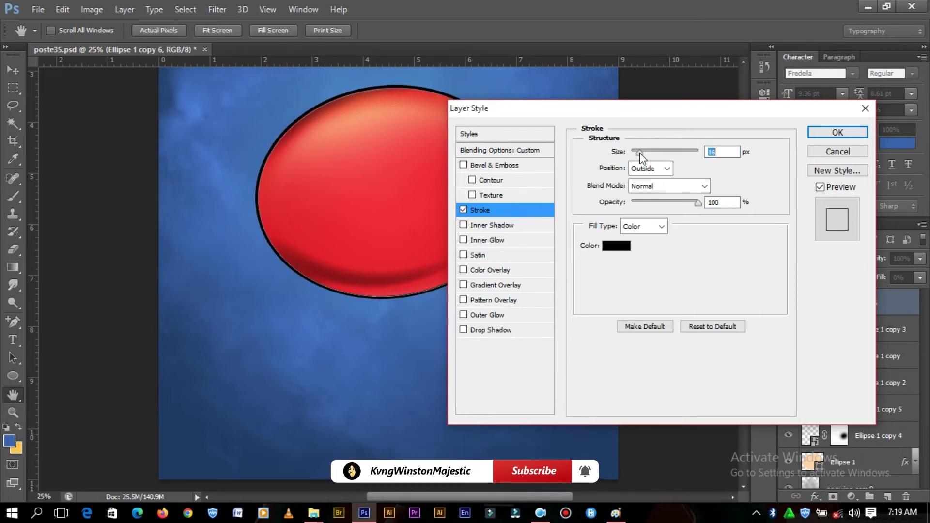
{"action": "left_click", "coordinate": [664, 225]}
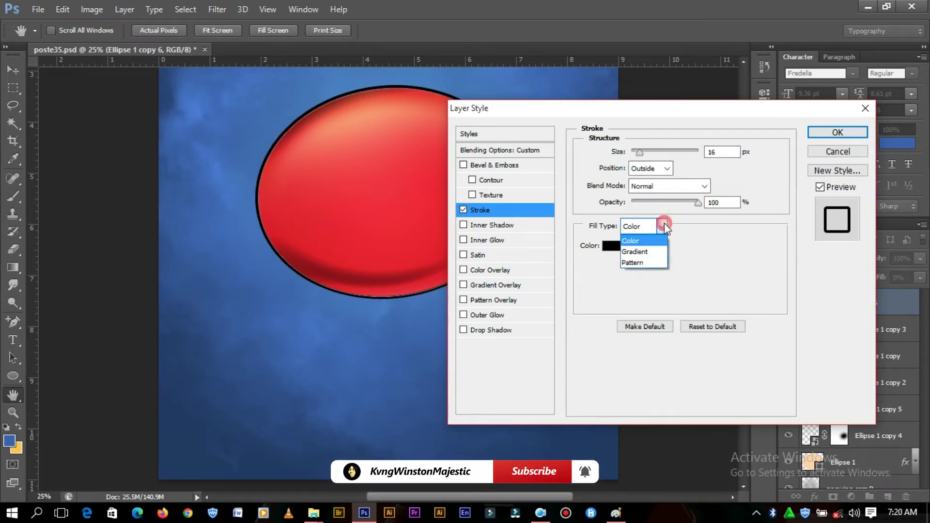
{"action": "left_click", "coordinate": [652, 251]}
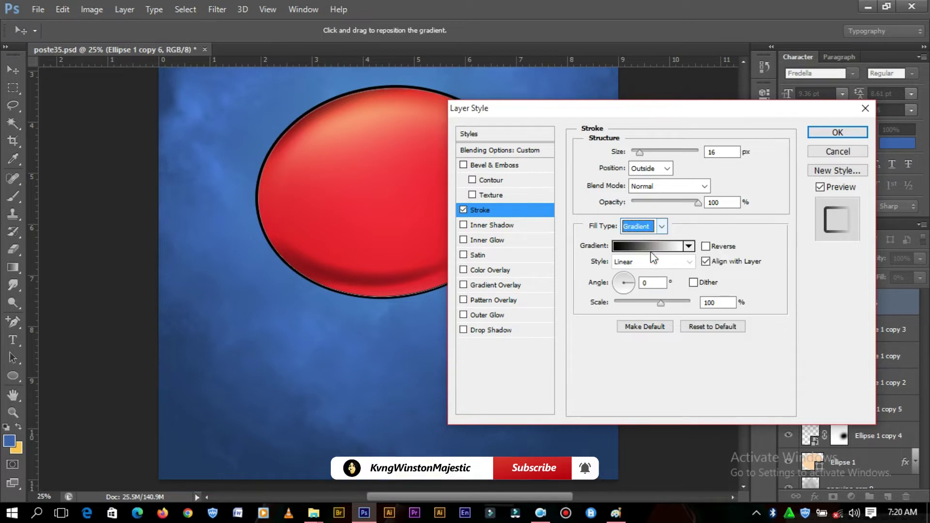
{"action": "left_click", "coordinate": [636, 246]}
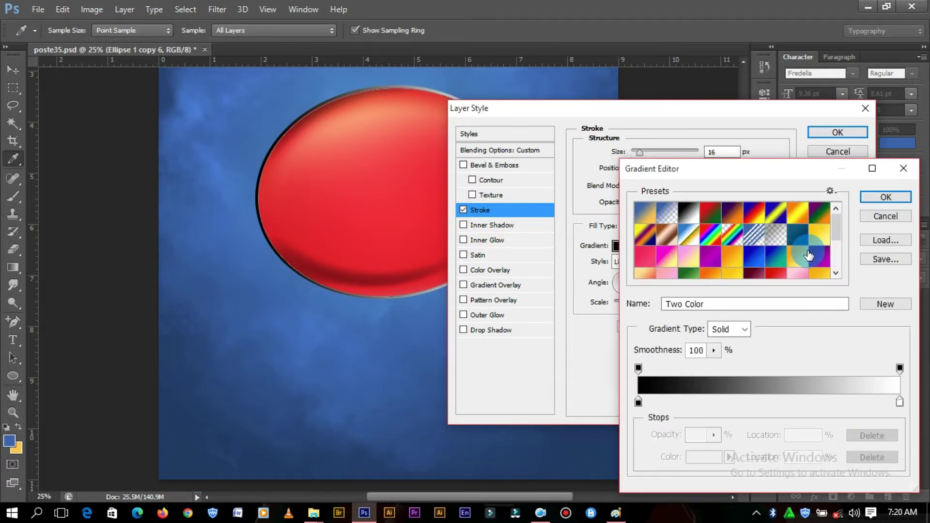
{"action": "left_click", "coordinate": [798, 255]}
{"action": "left_click", "coordinate": [820, 237]}
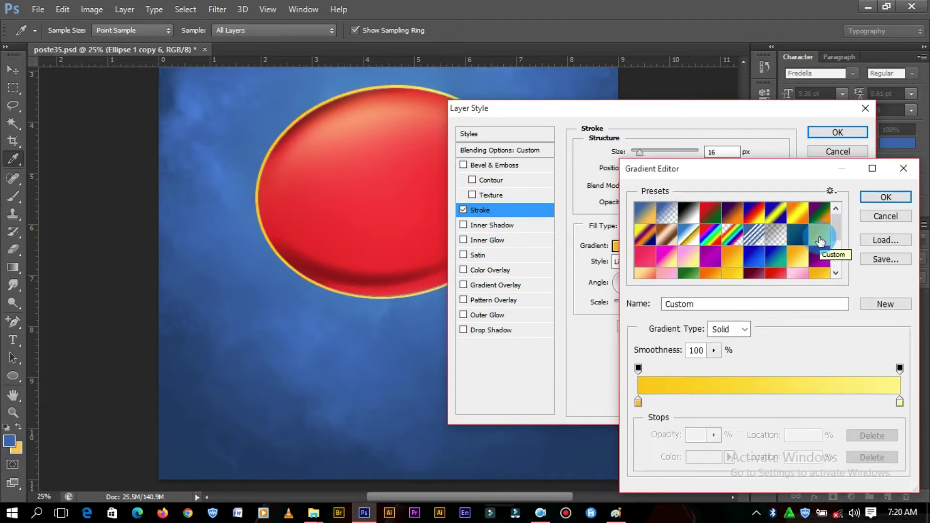
{"action": "left_click", "coordinate": [798, 257]}
{"action": "left_click", "coordinate": [862, 199]}
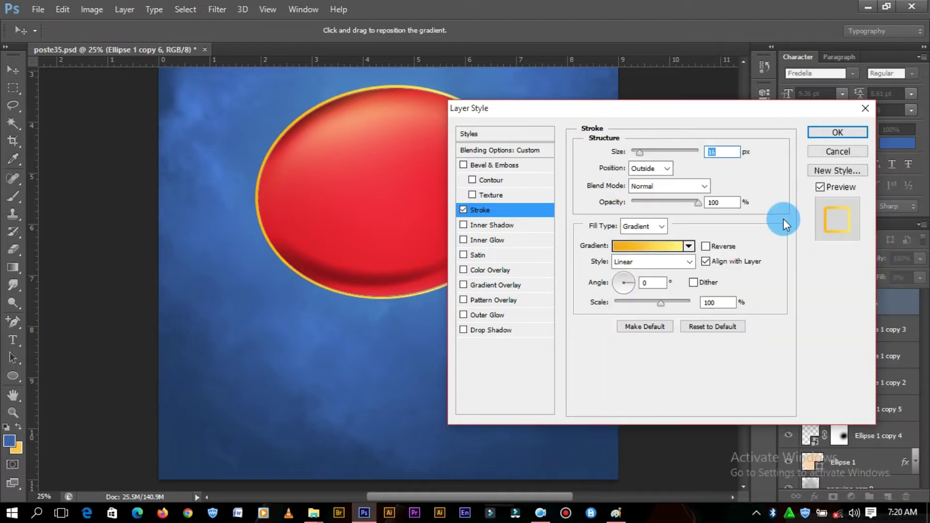
Step: Set the gold stroke to Reflected, reversed, 45° angle and 21 px size, and apply it
{"action": "left_click", "coordinate": [676, 265]}
{"action": "left_click", "coordinate": [641, 309]}
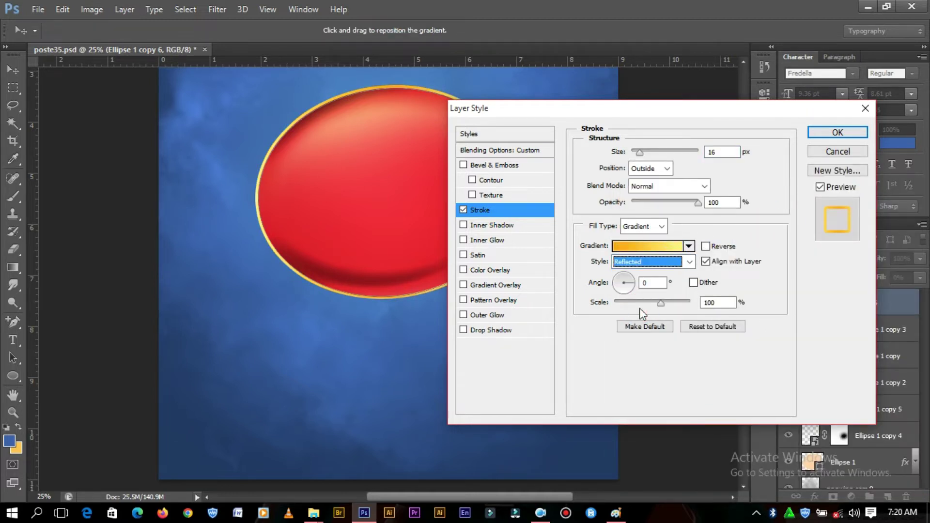
{"action": "left_click", "coordinate": [711, 249]}
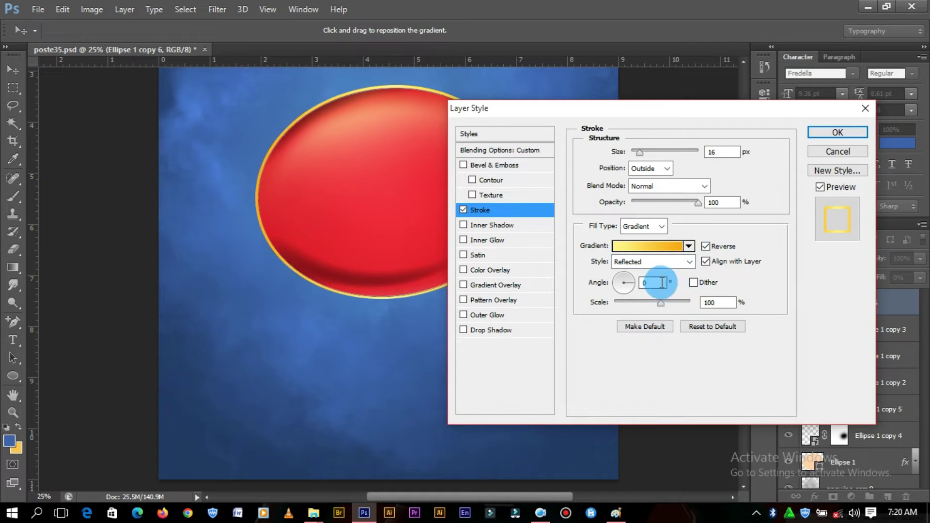
{"action": "type", "text": "45"}
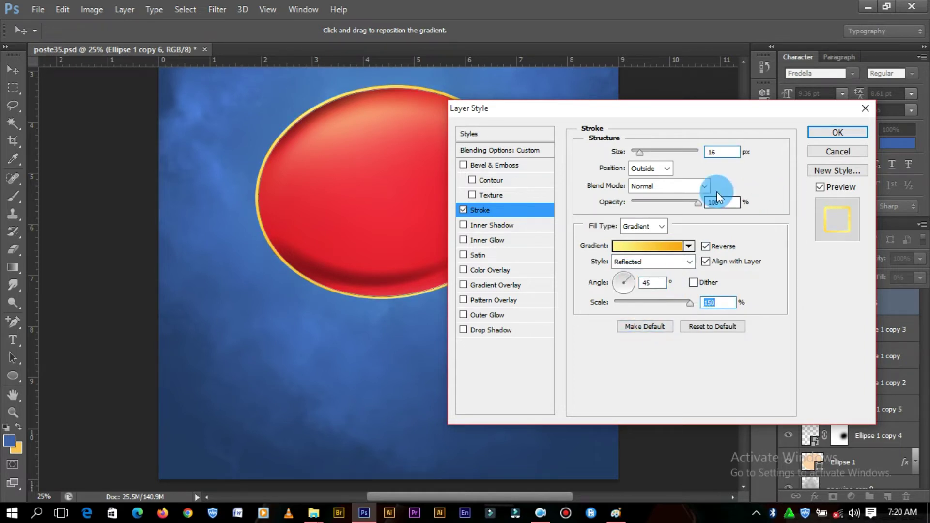
{"action": "left_click_drag", "start_coordinate": [708, 110], "coordinate": [720, 114]}
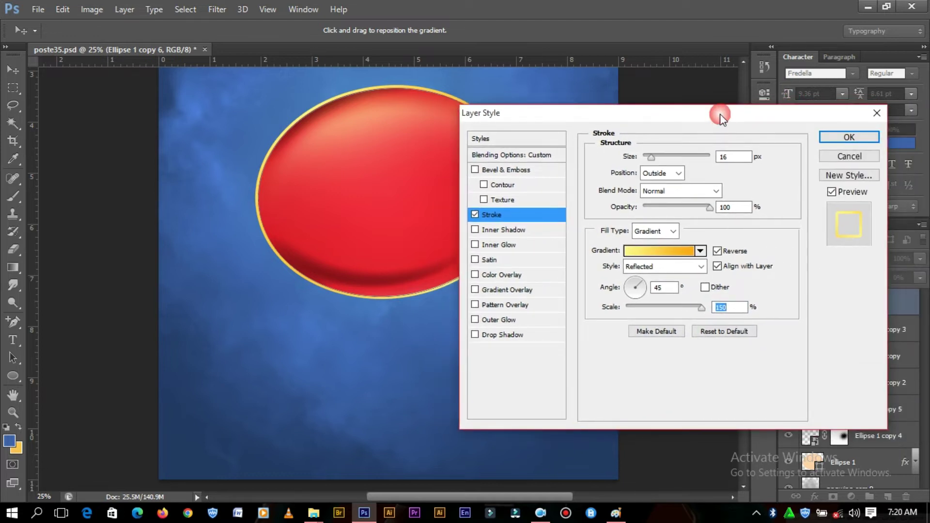
{"action": "left_click_drag", "start_coordinate": [655, 158], "coordinate": [653, 158]}
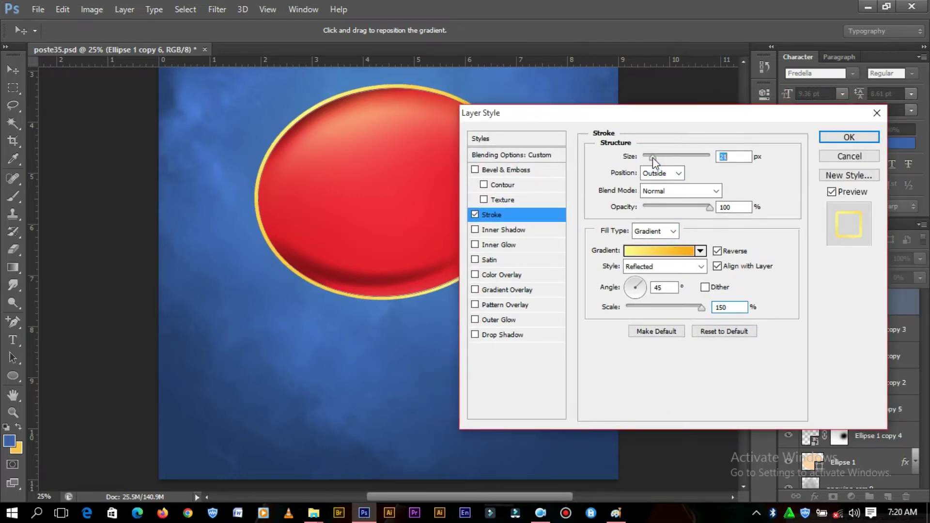
{"action": "left_click", "coordinate": [832, 138]}
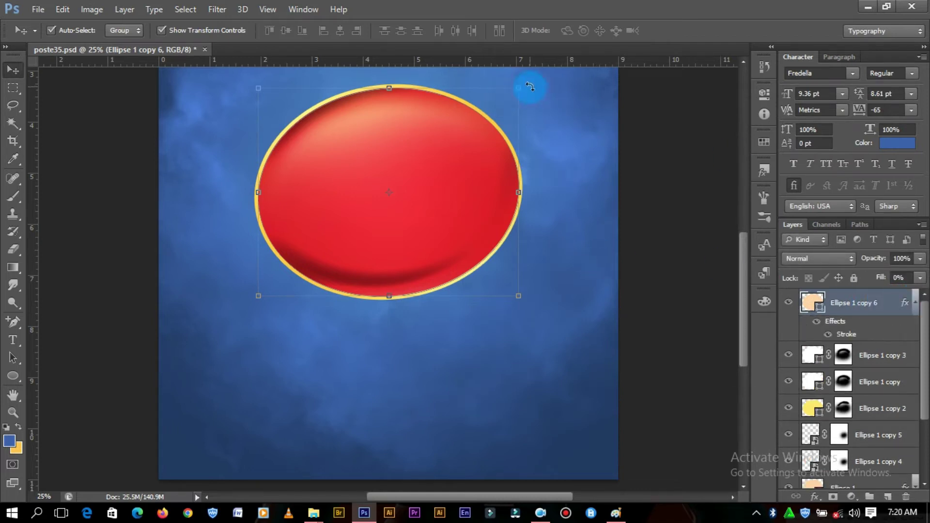
Step: Tilt the gold ring, then duplicate it and tilt the copy the other way
{"action": "left_click_drag", "start_coordinate": [529, 87], "coordinate": [542, 103]}
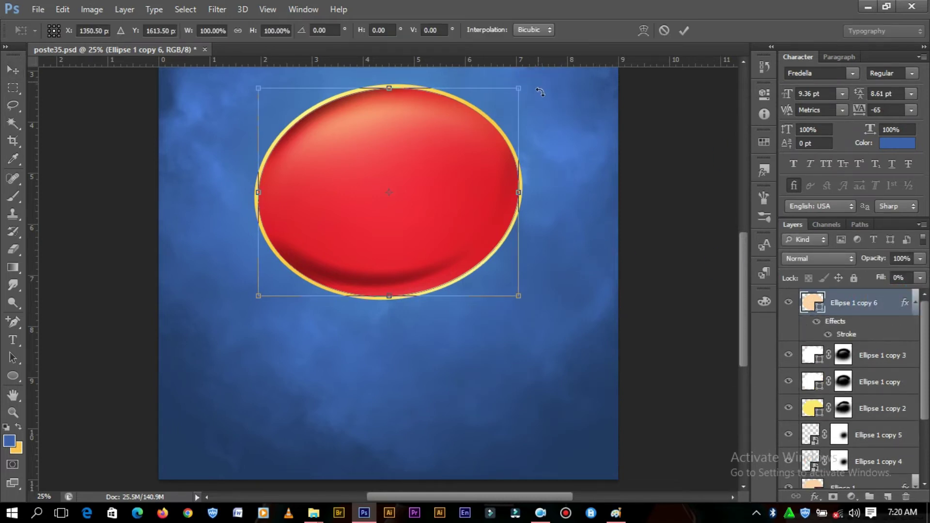
{"action": "left_click", "coordinate": [687, 30]}
{"action": "key", "text": "ctrl+j"}
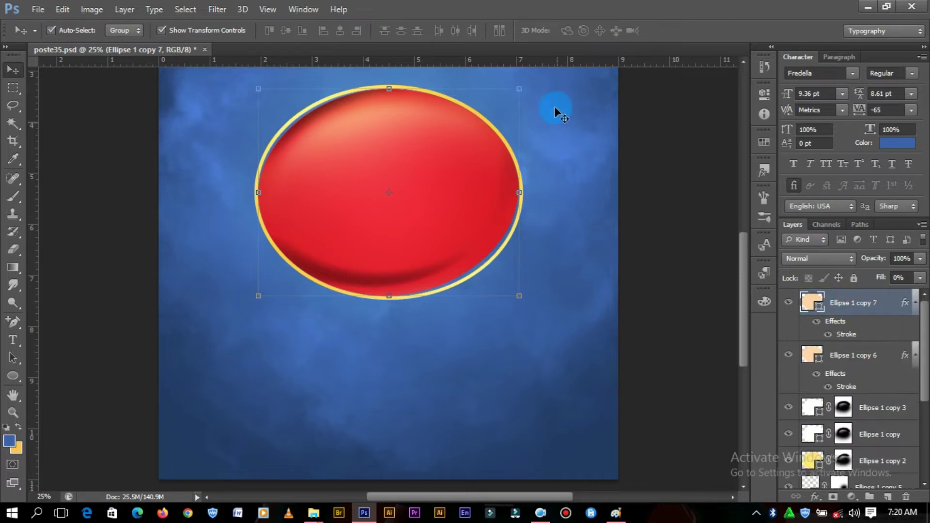
{"action": "key", "text": "ctrl+t"}
{"action": "left_click_drag", "start_coordinate": [529, 92], "coordinate": [532, 124]}
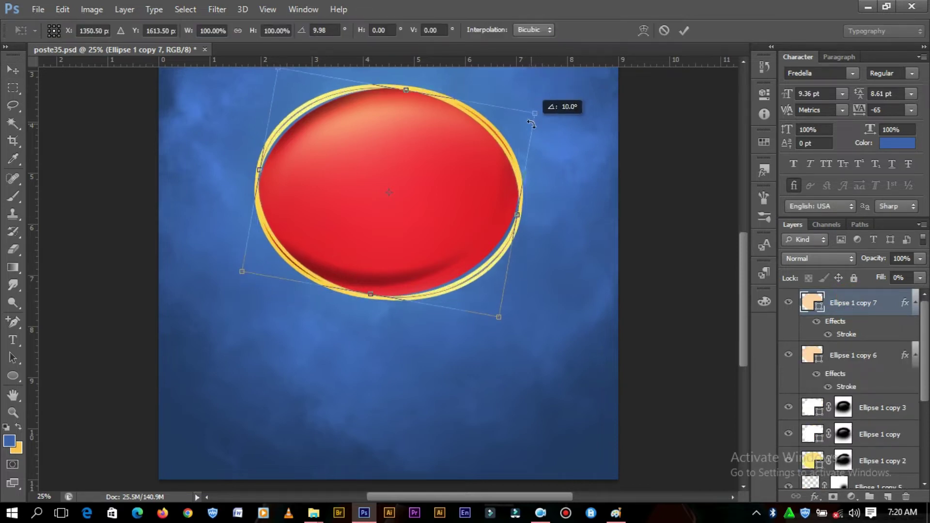
{"action": "left_click_drag", "start_coordinate": [514, 92], "coordinate": [489, 89]}
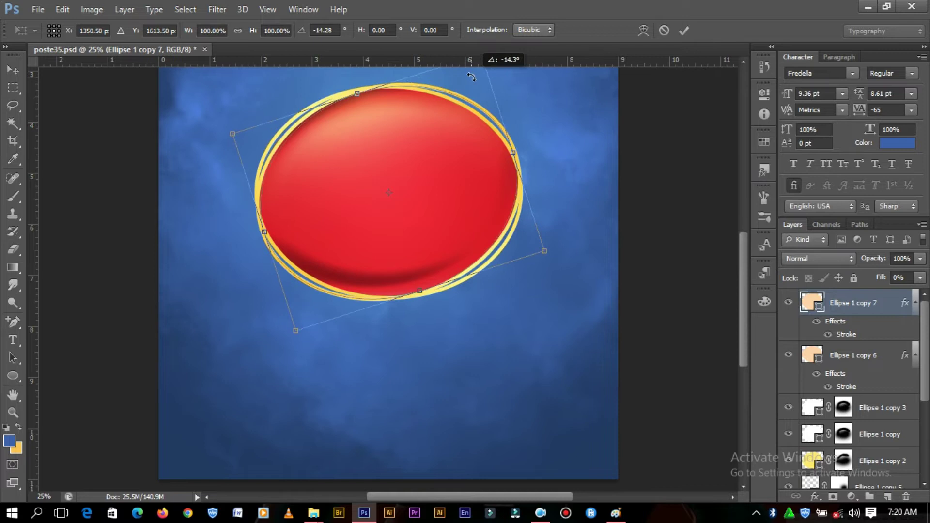
{"action": "left_click", "coordinate": [684, 30]}
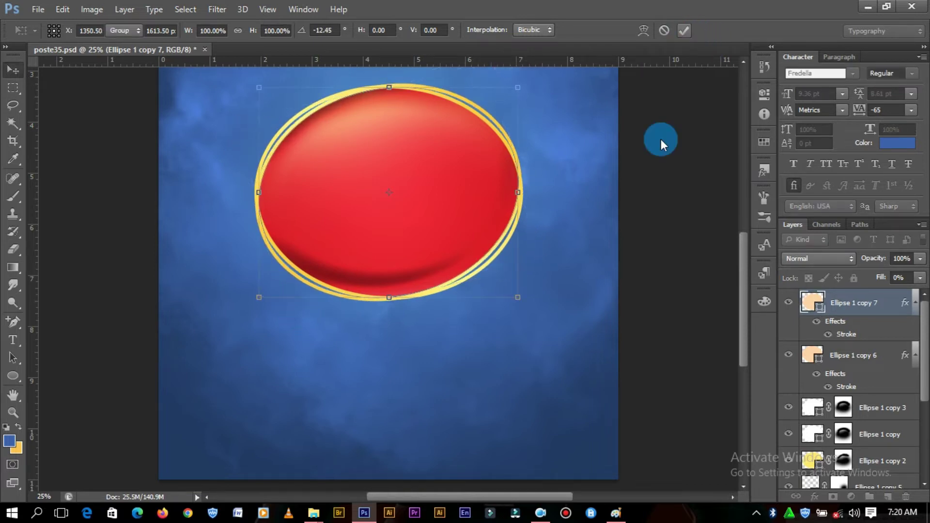
Step: Add a third ring, Ellipse 1 copy 8, rotated in the opposite direction
{"action": "left_click", "coordinate": [842, 311]}
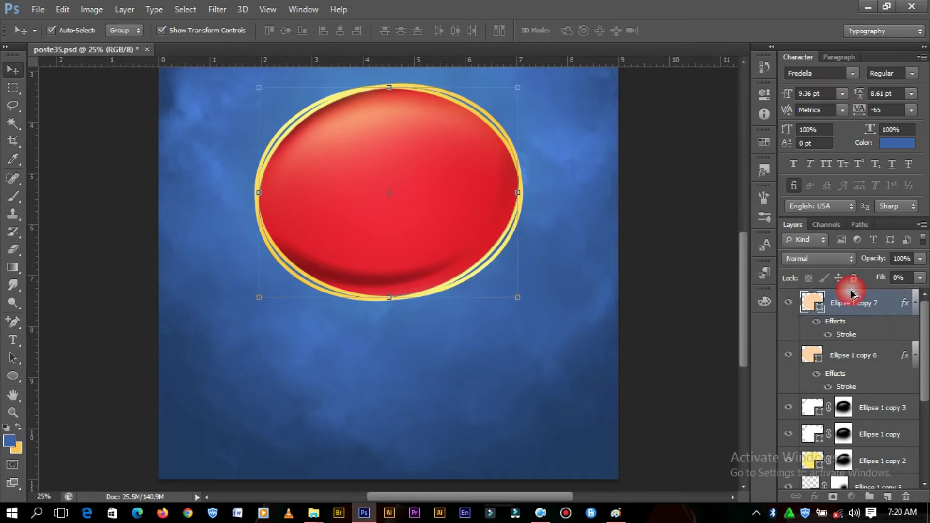
{"action": "key", "text": "ctrl+j"}
{"action": "left_click_drag", "start_coordinate": [525, 86], "coordinate": [528, 223]}
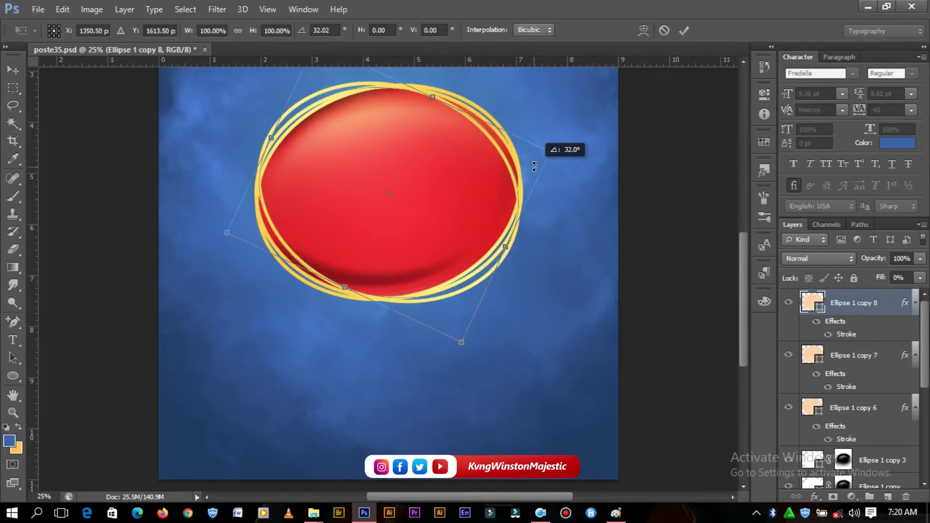
{"action": "mouse_move", "coordinate": [587, 113]}
{"action": "left_mouse_down"}
{"action": "mouse_move", "coordinate": [388, 71]}
{"action": "mouse_move", "coordinate": [426, 98]}
{"action": "left_mouse_up"}
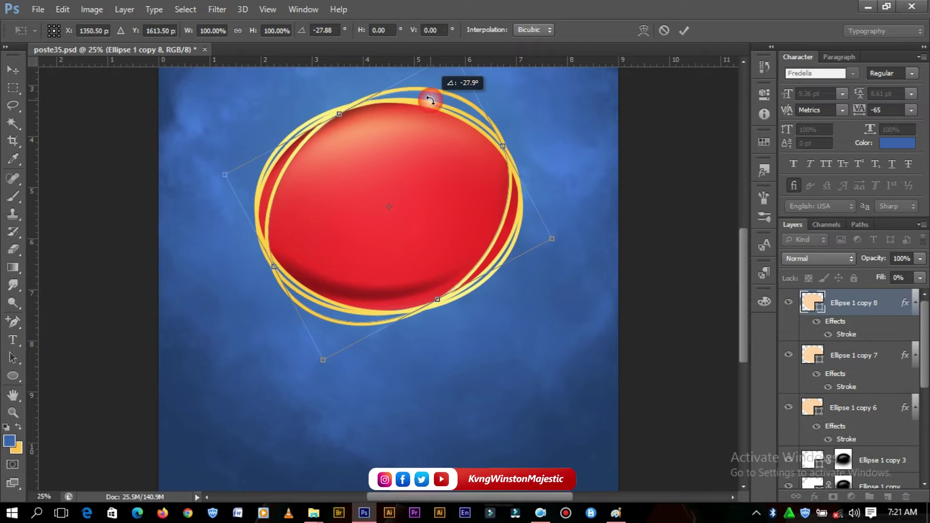
{"action": "left_click_drag", "start_coordinate": [427, 97], "coordinate": [429, 98]}
{"action": "left_click", "coordinate": [685, 29]}
{"action": "left_click", "coordinate": [692, 103]}
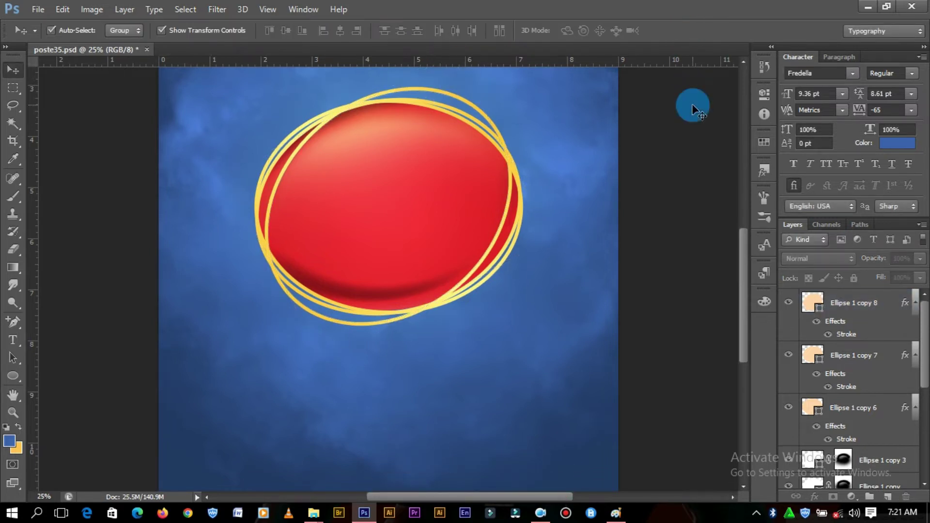
Step: Move Ellipse 1 copy 8 below Ellipse 1 so its ring passes behind the ellipse
{"action": "key", "text": "ctrl+minus"}
{"action": "key", "text": "ctrl+plus"}
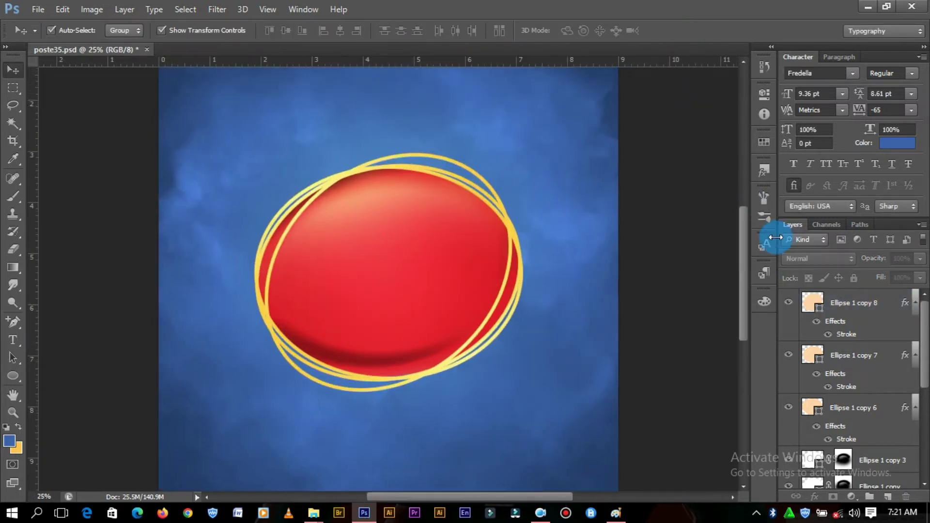
{"action": "left_click", "coordinate": [856, 310]}
{"action": "mouse_move", "coordinate": [856, 310]}
{"action": "left_mouse_down"}
{"action": "mouse_move", "coordinate": [865, 481]}
{"action": "mouse_move", "coordinate": [860, 433]}
{"action": "left_mouse_up"}
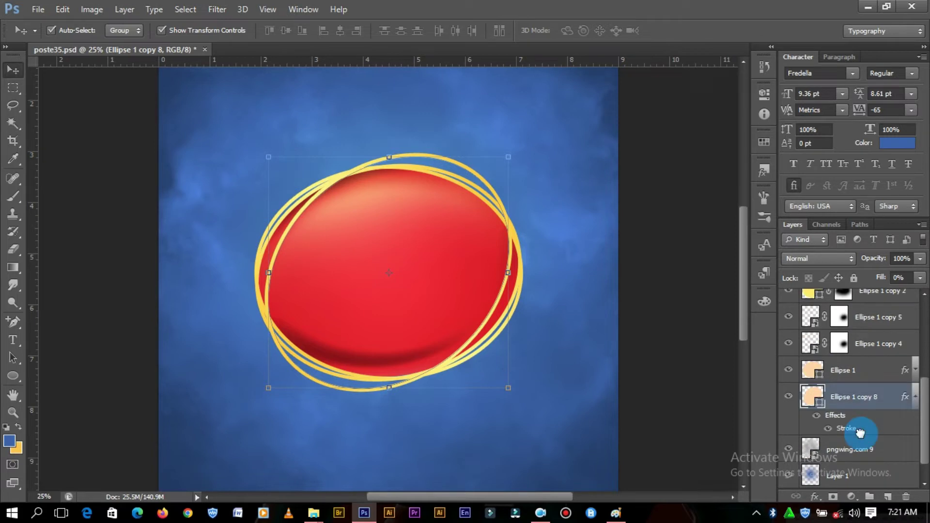
Step: Zoom in on the ellipse and choose the Type tool with white (ffffff) text colour
{"action": "left_click", "coordinate": [703, 297]}
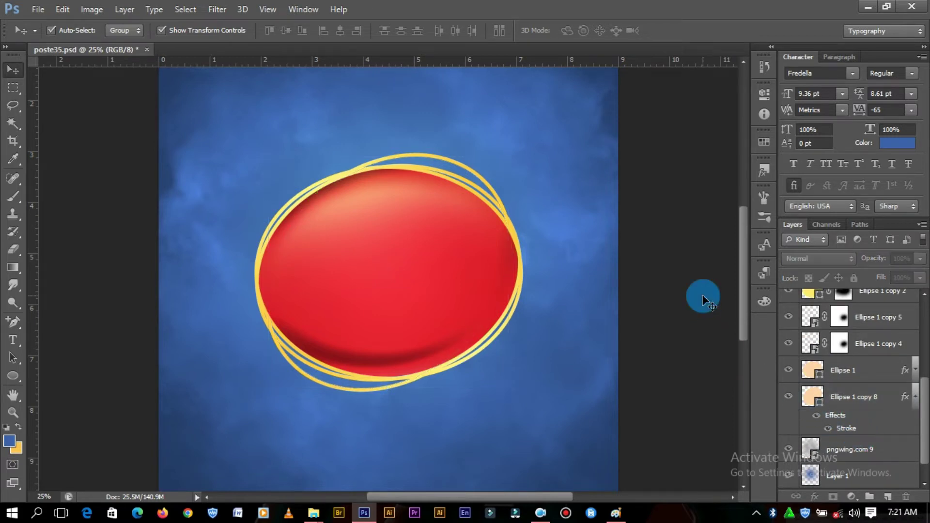
{"action": "key", "text": "ctrl+minus"}
{"action": "key", "text": "ctrl+plus"}
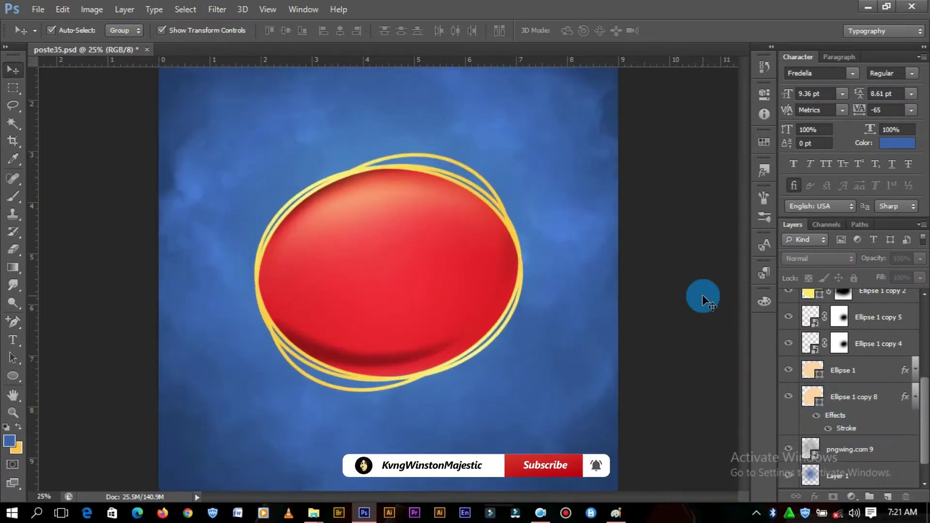
{"action": "key", "text": "ctrl+plus"}
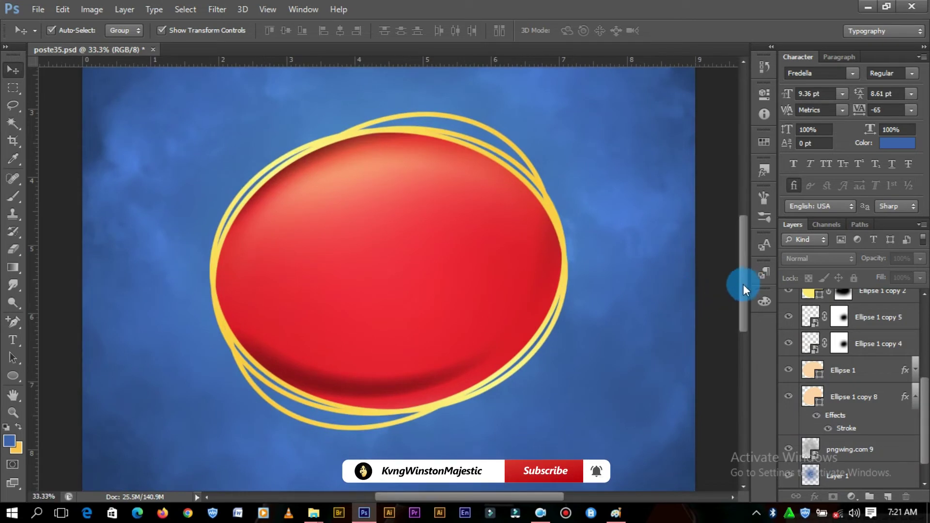
{"action": "left_click_drag", "start_coordinate": [743, 284], "coordinate": [743, 287]}
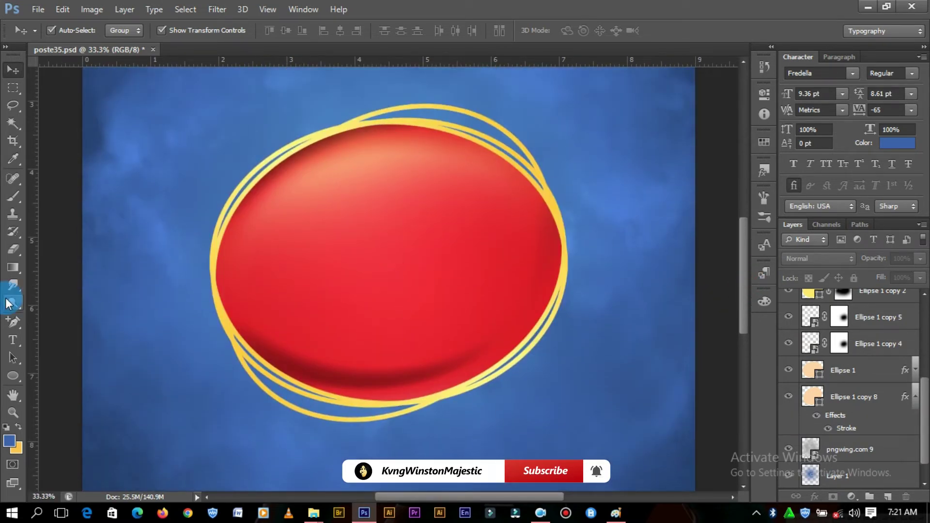
{"action": "left_click", "coordinate": [13, 340]}
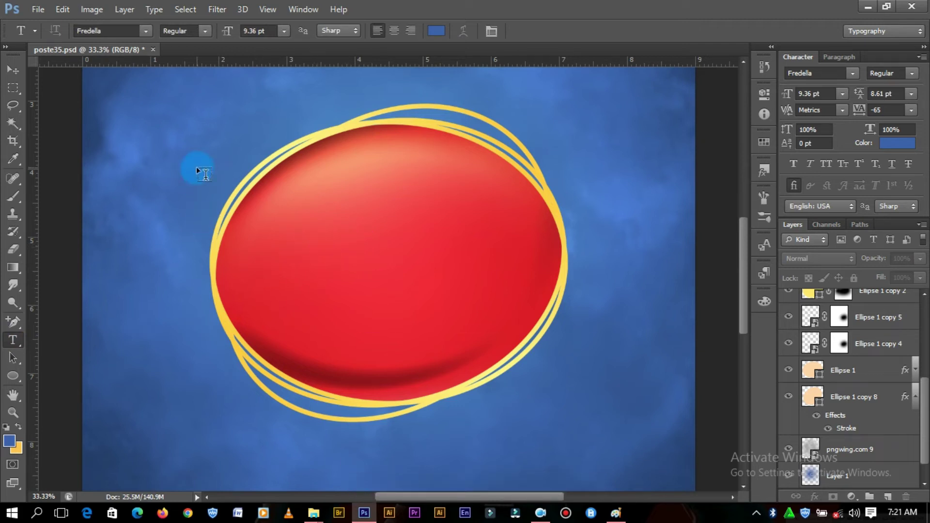
{"action": "left_click", "coordinate": [436, 31]}
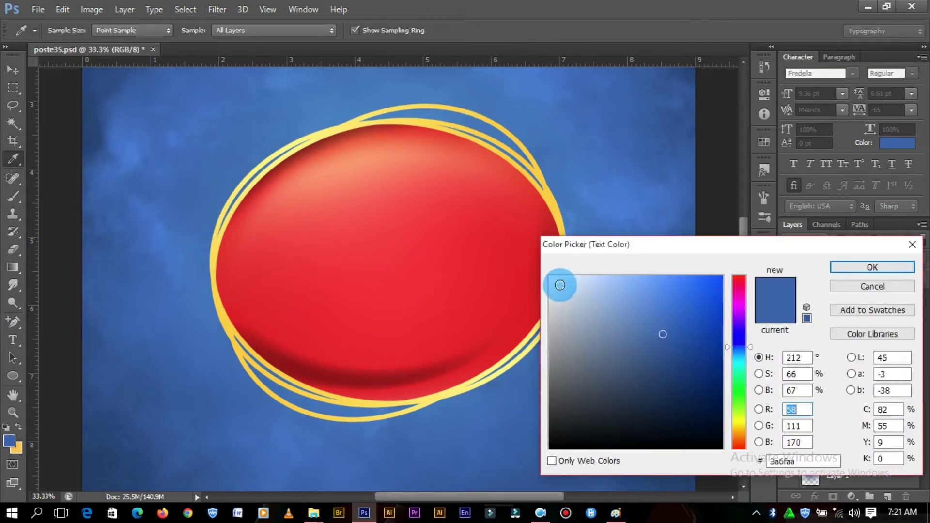
{"action": "left_click", "coordinate": [551, 277]}
{"action": "left_click", "coordinate": [891, 269]}
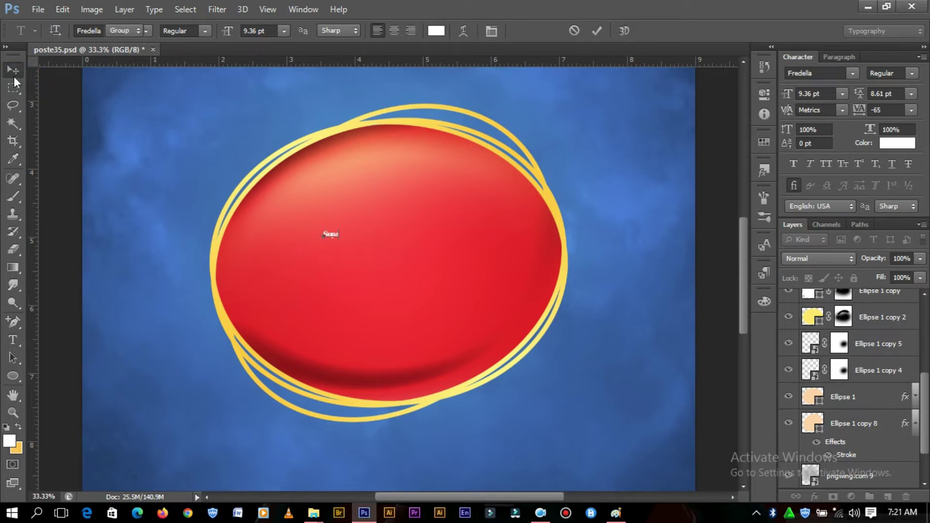
Step: Scale the white Supa text up twice and shift it right across the ellipse
{"action": "left_click", "coordinate": [333, 229], "text": "ctrl"}
{"action": "key", "text": "ctrl+t"}
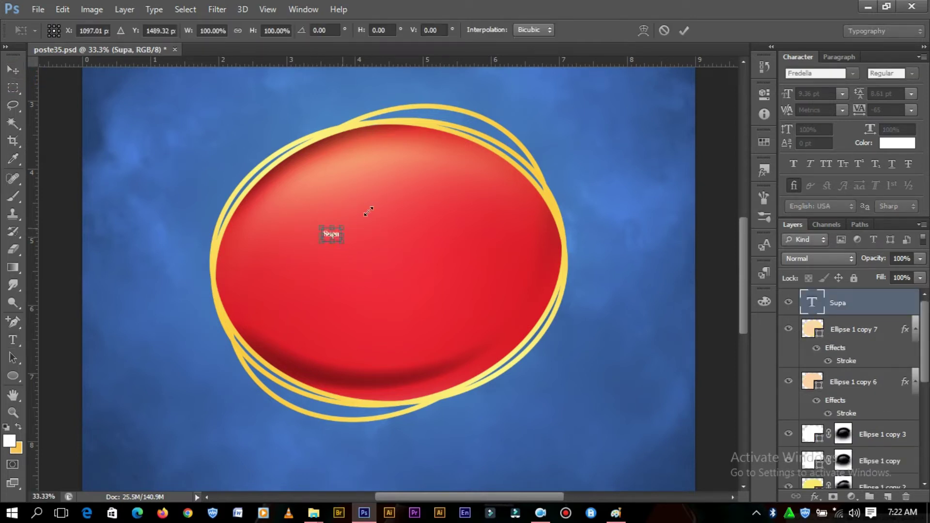
{"action": "left_click_drag", "start_coordinate": [369, 211], "coordinate": [443, 155]}
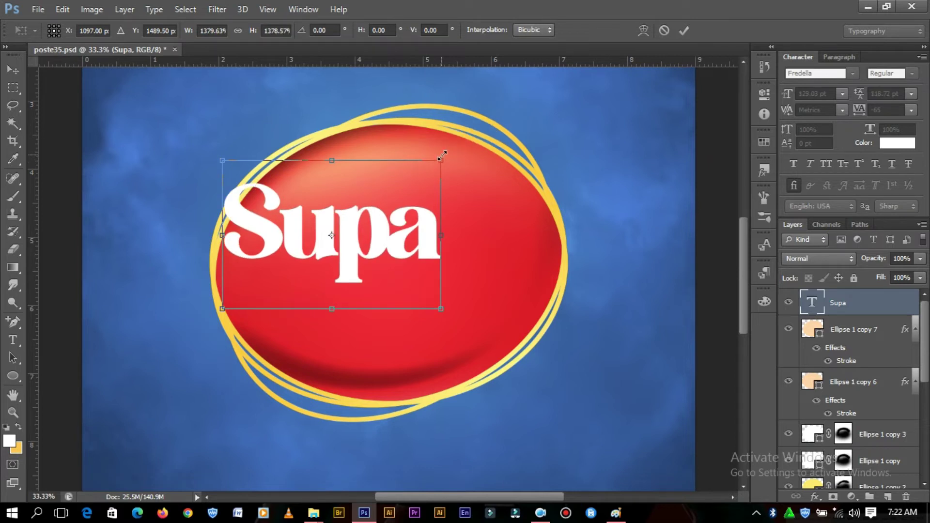
{"action": "left_click", "coordinate": [683, 30]}
{"action": "left_click_drag", "start_coordinate": [425, 220], "coordinate": [479, 227]}
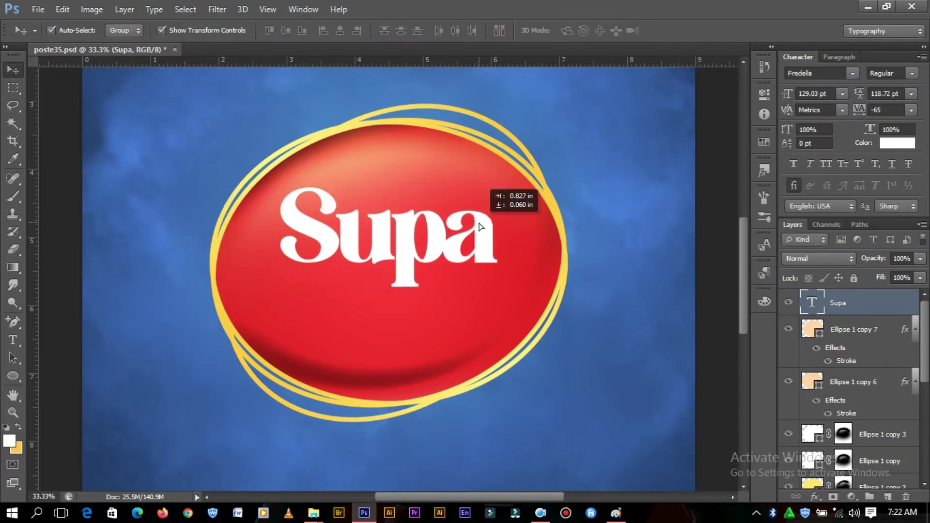
{"action": "left_click", "coordinate": [839, 99]}
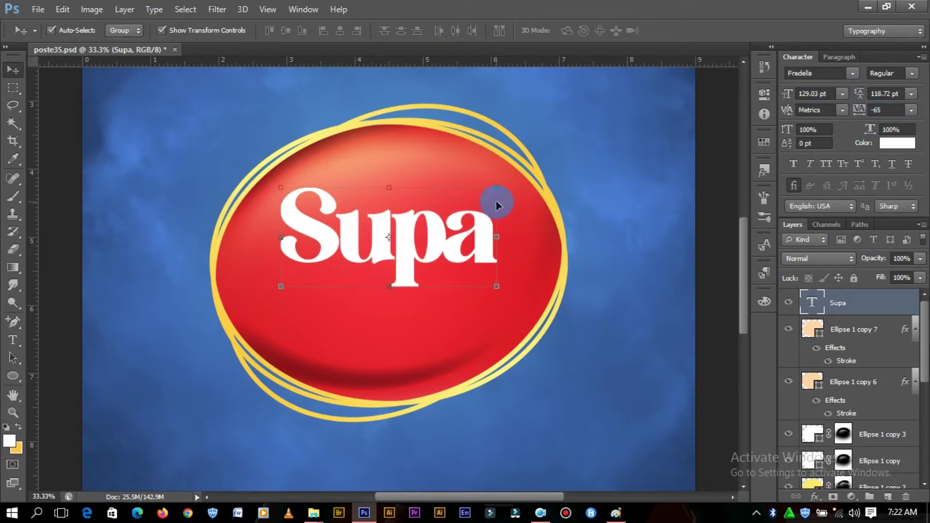
{"action": "left_click", "coordinate": [495, 186]}
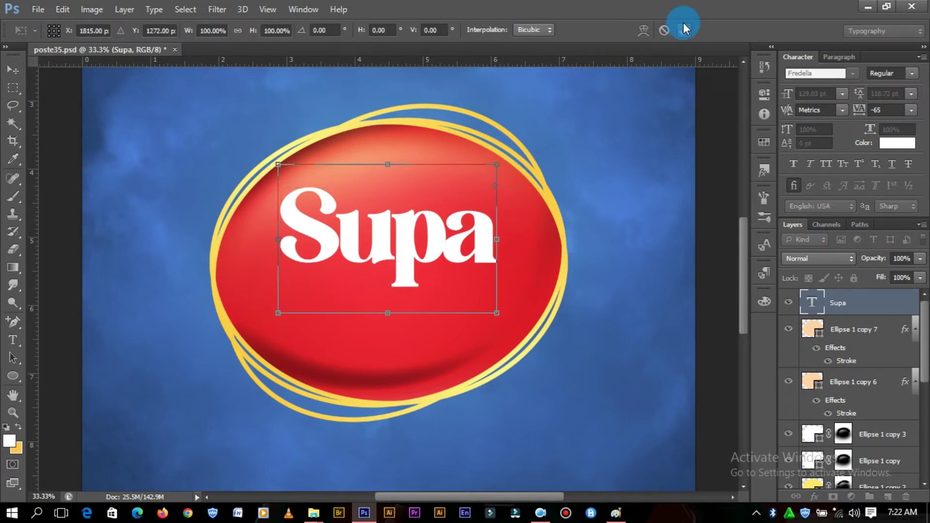
{"action": "left_click", "coordinate": [498, 176]}
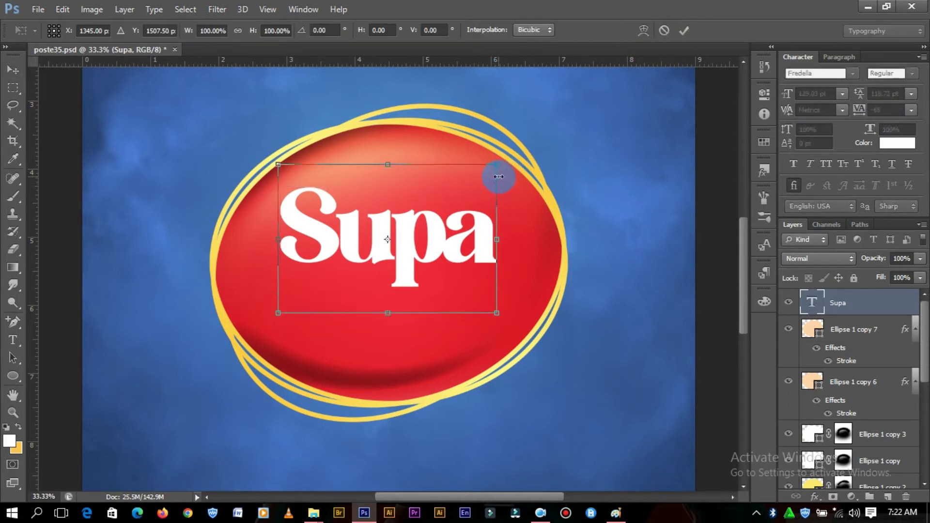
{"action": "left_click_drag", "start_coordinate": [501, 159], "coordinate": [523, 145]}
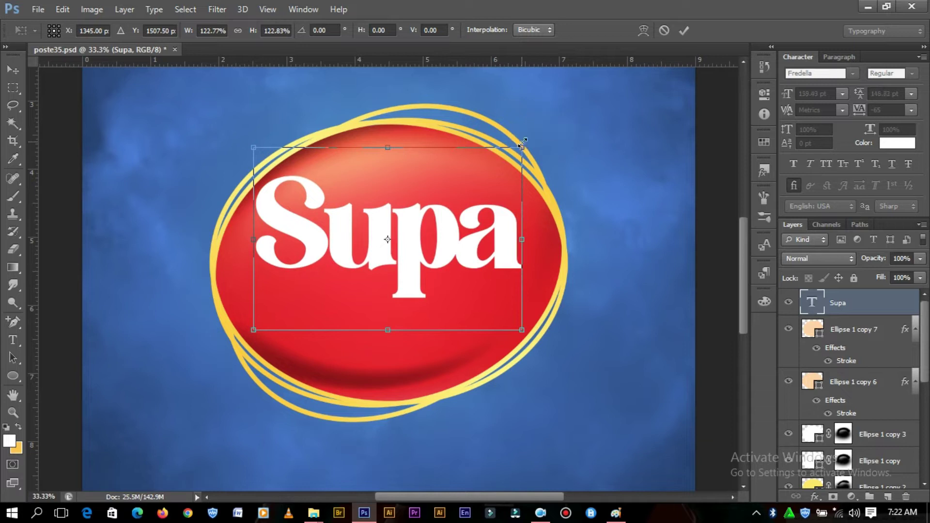
{"action": "left_click", "coordinate": [684, 30]}
Step: Keep the Supa text in Regular style and apply Faux Italic
{"action": "left_click", "coordinate": [913, 73]}
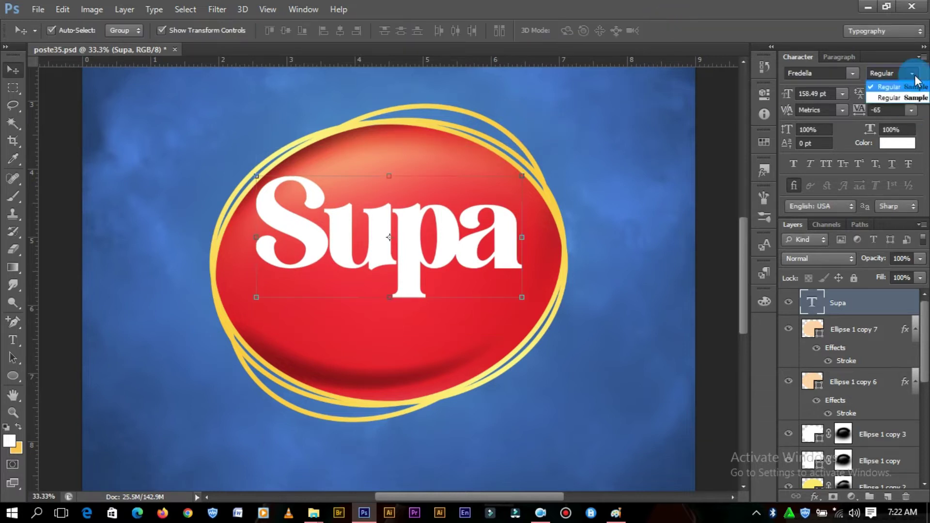
{"action": "left_click", "coordinate": [906, 97]}
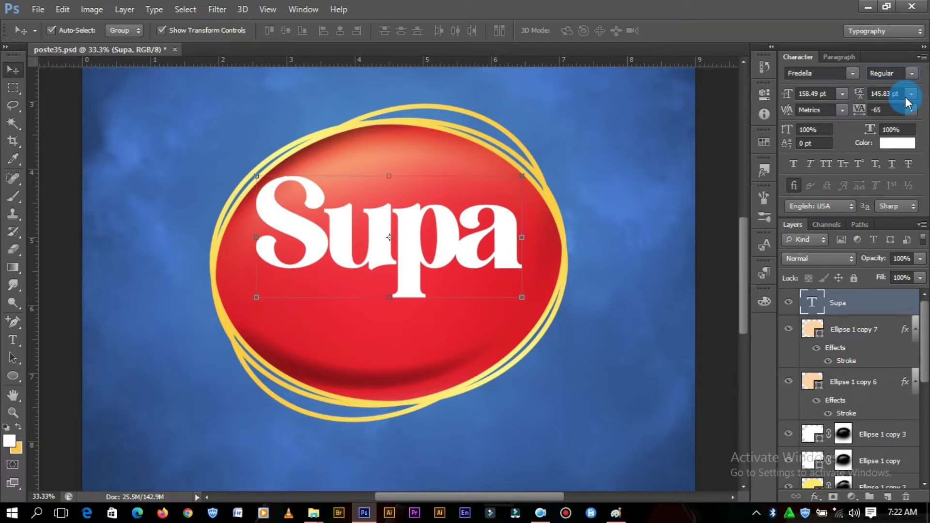
{"action": "left_click", "coordinate": [811, 165]}
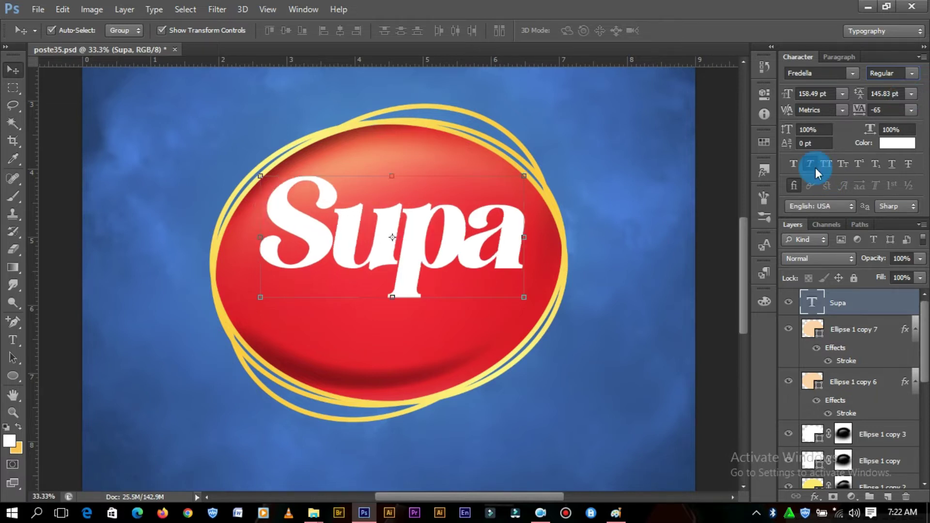
Step: Transform the italic Supa text and shift it slightly into place
{"action": "left_click", "coordinate": [527, 175]}
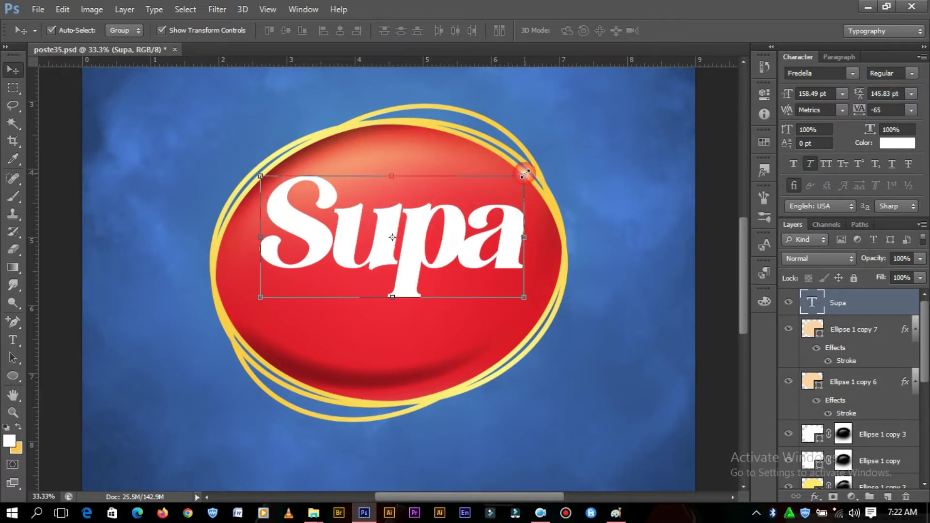
{"action": "left_click", "coordinate": [684, 31]}
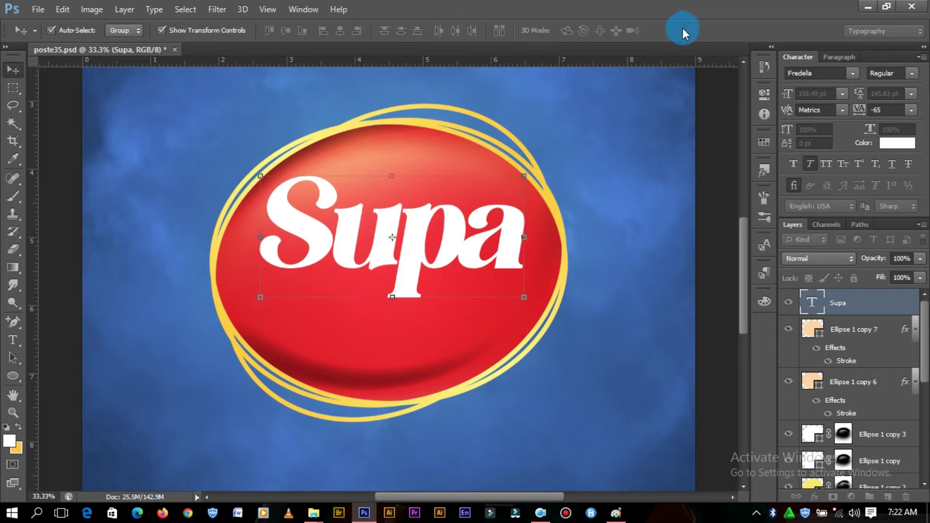
{"action": "left_click_drag", "start_coordinate": [431, 253], "coordinate": [450, 246]}
{"action": "left_click", "coordinate": [451, 245]}
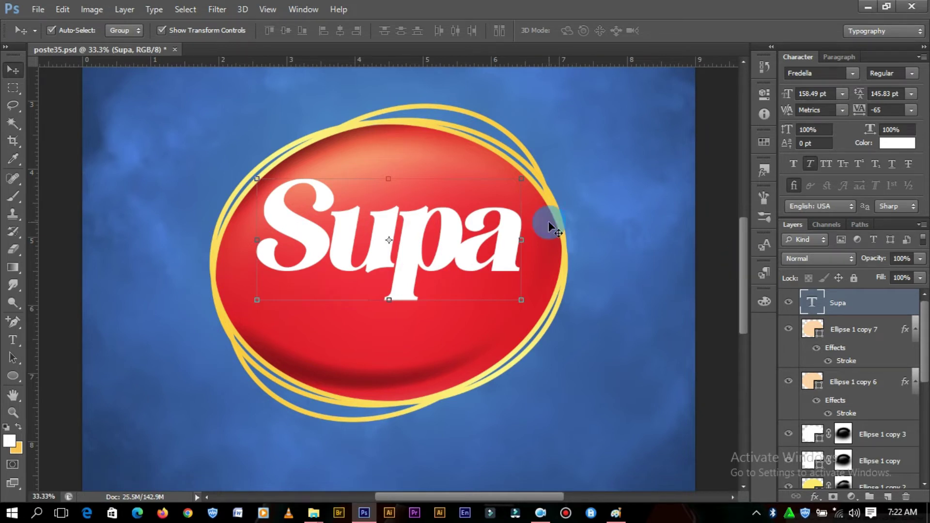
Step: Duplicate the Supa layer and nudge the original Supa up and left
{"action": "left_click_drag", "start_coordinate": [862, 310], "coordinate": [862, 325]}
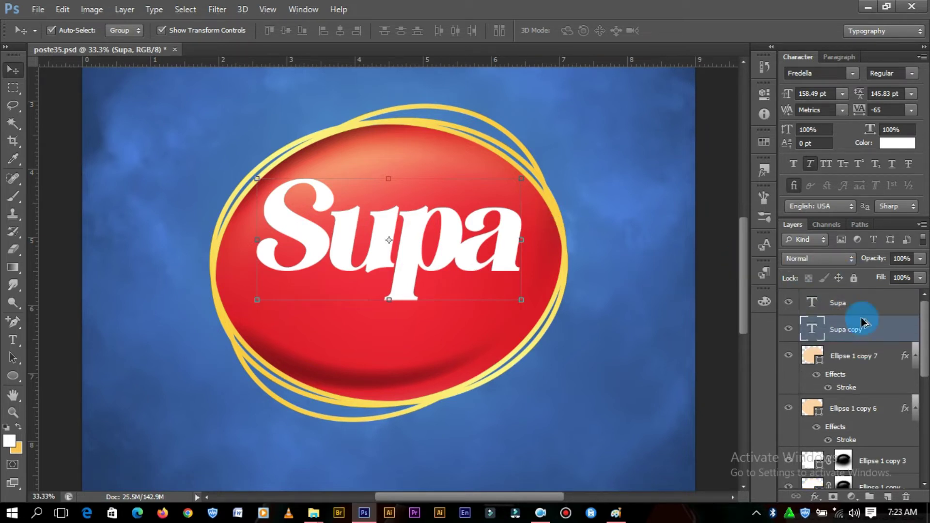
{"action": "left_click", "coordinate": [807, 314]}
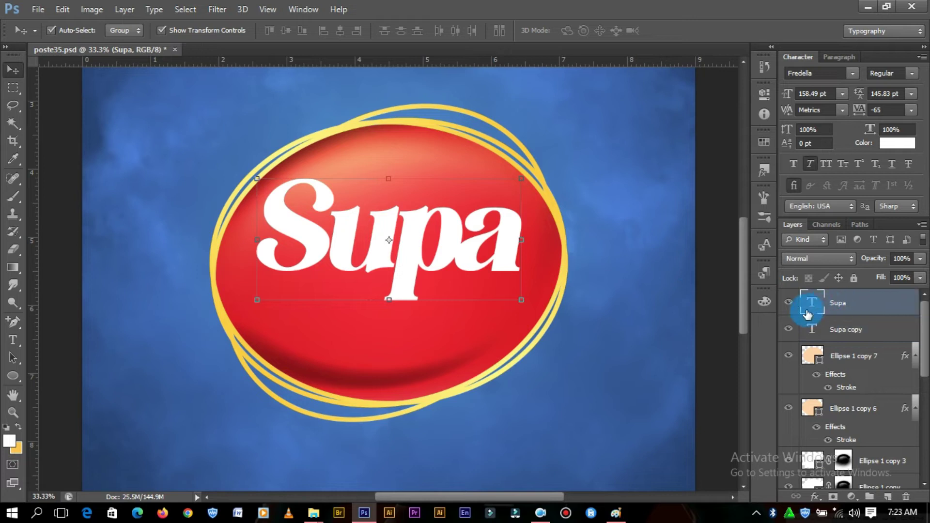
{"action": "key", "text": "shift+Left"}
{"action": "key", "text": "shift+Up"}
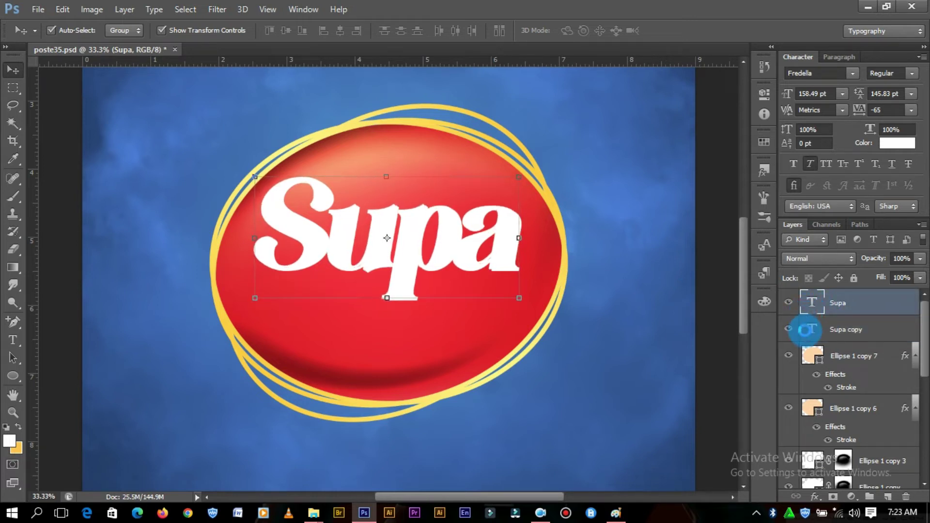
Step: Give the Supa copy layer a Gradient Overlay using the orange-yellow preset
{"action": "left_click", "coordinate": [853, 334]}
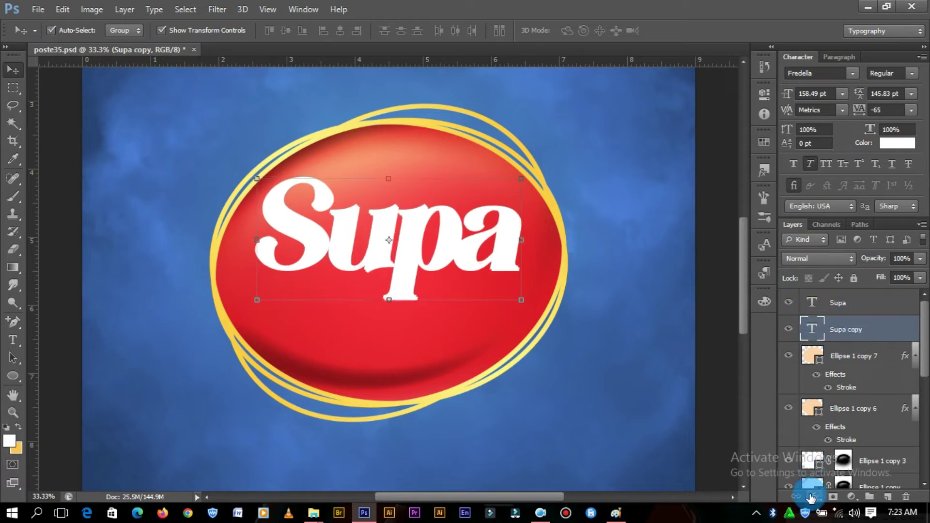
{"action": "left_click", "coordinate": [806, 495]}
{"action": "left_click", "coordinate": [824, 409]}
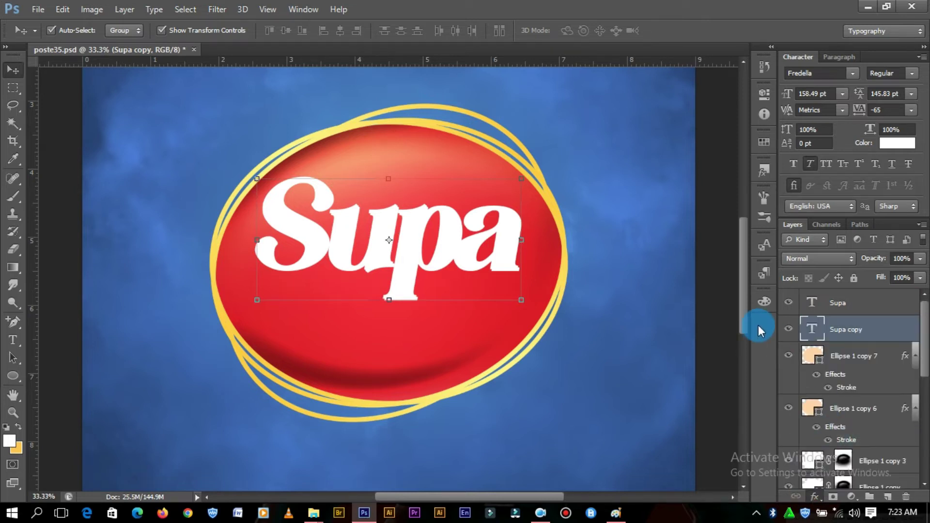
{"action": "left_click", "coordinate": [678, 191]}
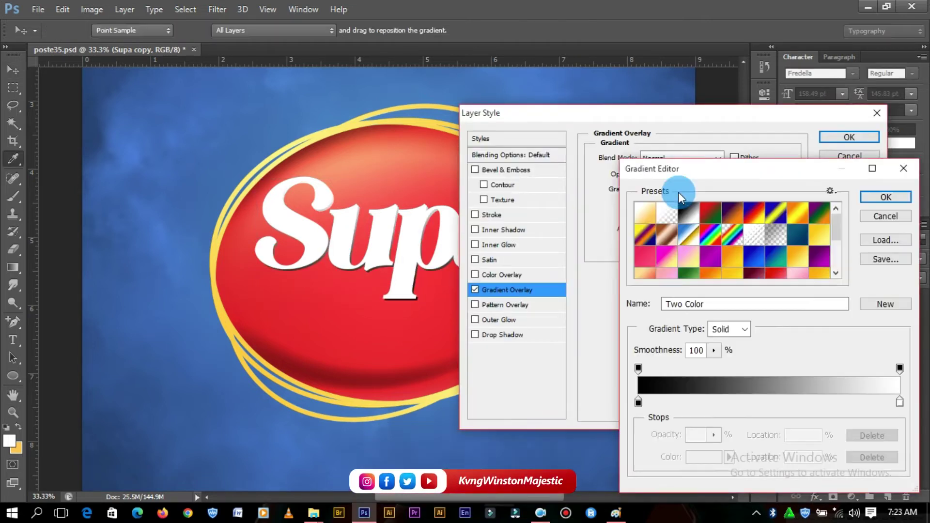
{"action": "left_click", "coordinate": [797, 258]}
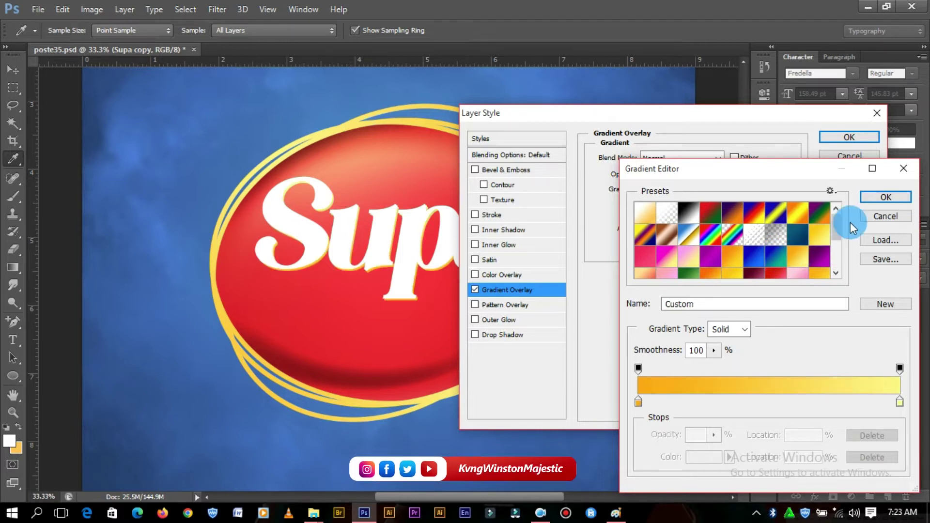
{"action": "left_click", "coordinate": [885, 197]}
Step: Set the gradient to Reflected, reversed, at scale 124 and angle 42
{"action": "left_click", "coordinate": [703, 206]}
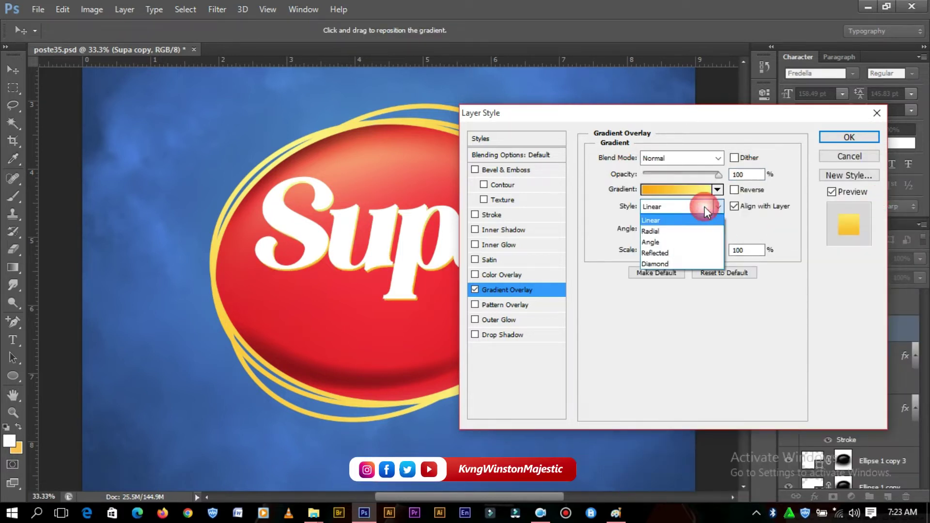
{"action": "left_click", "coordinate": [664, 253]}
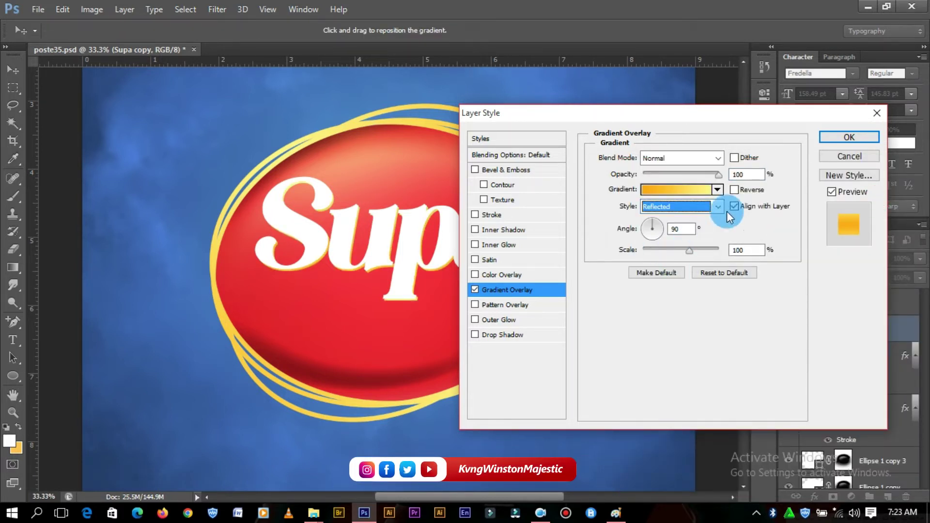
{"action": "left_click", "coordinate": [735, 190]}
{"action": "left_click_drag", "start_coordinate": [689, 251], "coordinate": [704, 253]}
{"action": "left_click_drag", "start_coordinate": [653, 230], "coordinate": [659, 223]}
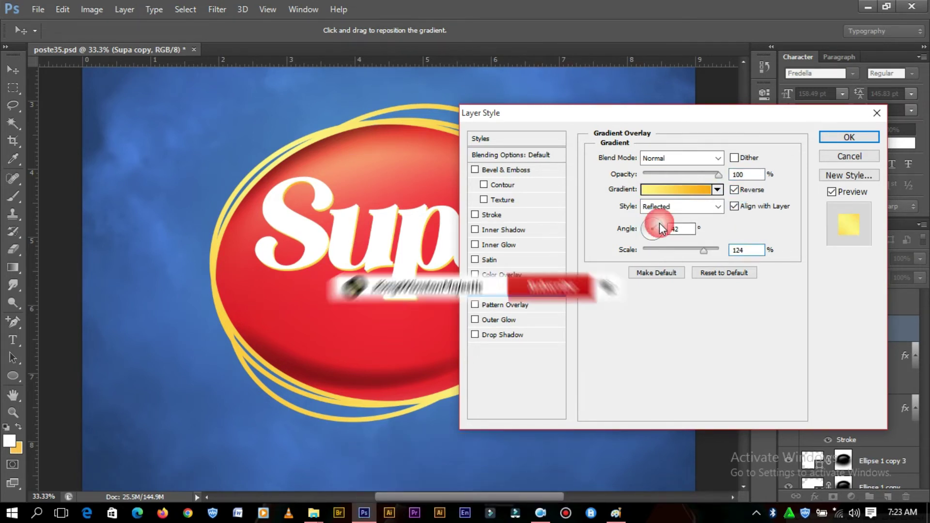
{"action": "mouse_move", "coordinate": [751, 113]}
{"action": "left_mouse_down"}
{"action": "mouse_move", "coordinate": [723, 413]}
{"action": "mouse_move", "coordinate": [751, 100]}
{"action": "left_mouse_up"}
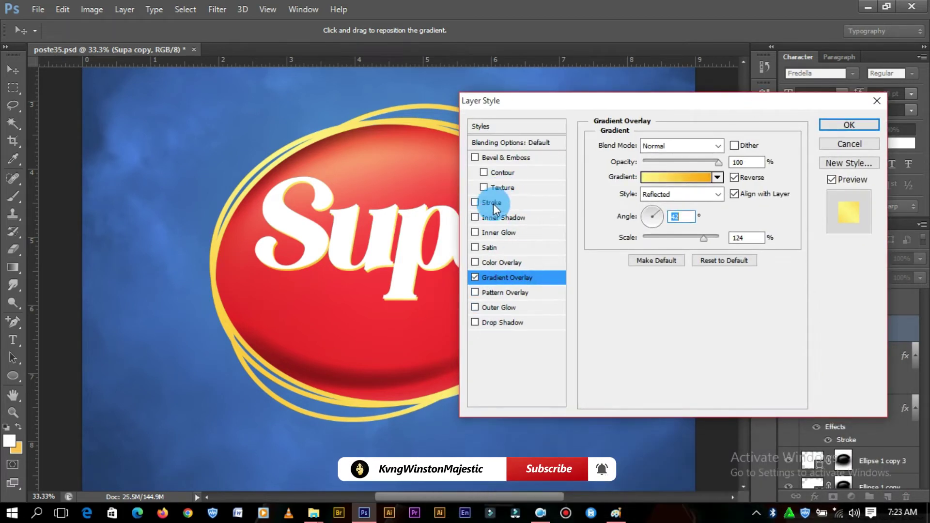
Step: Leave Pattern Overlay off and add a drop shadow with 24 px distance and size
{"action": "left_click", "coordinate": [506, 292]}
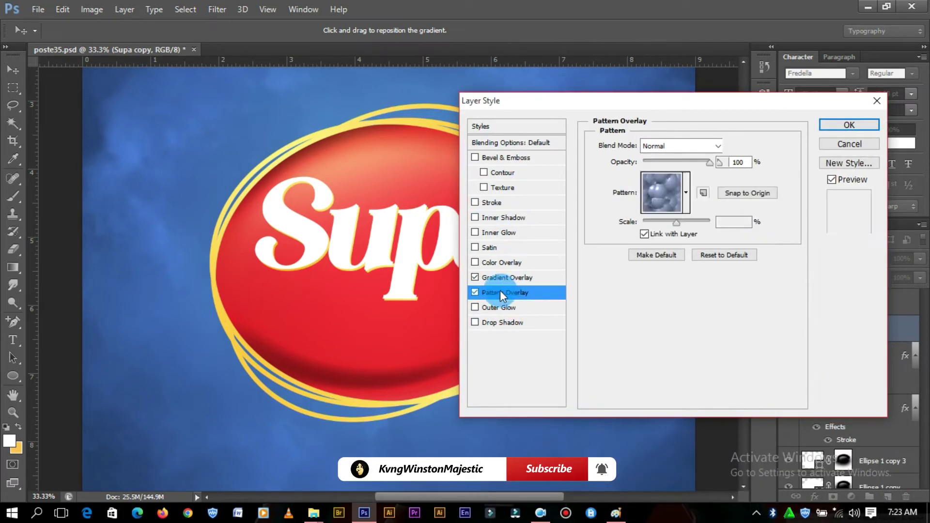
{"action": "left_click", "coordinate": [475, 293]}
{"action": "left_click", "coordinate": [500, 323]}
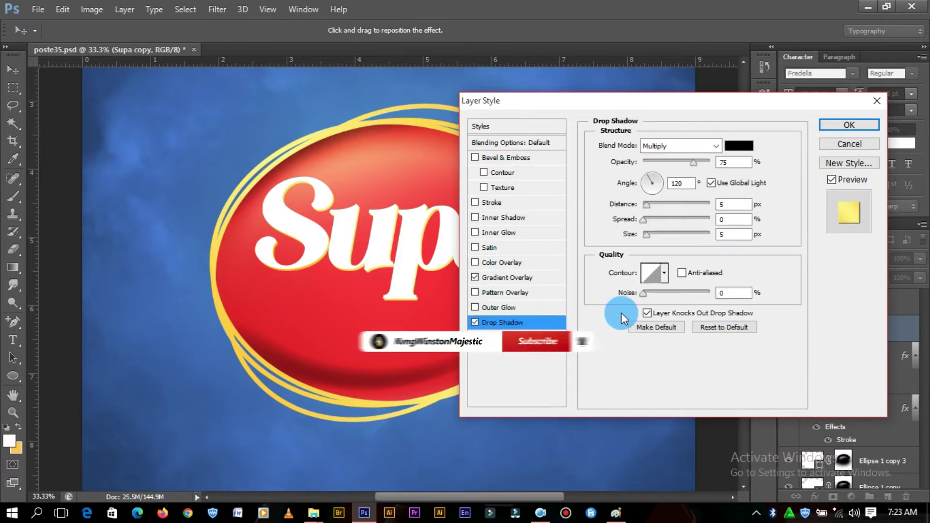
{"action": "left_click", "coordinate": [642, 295]}
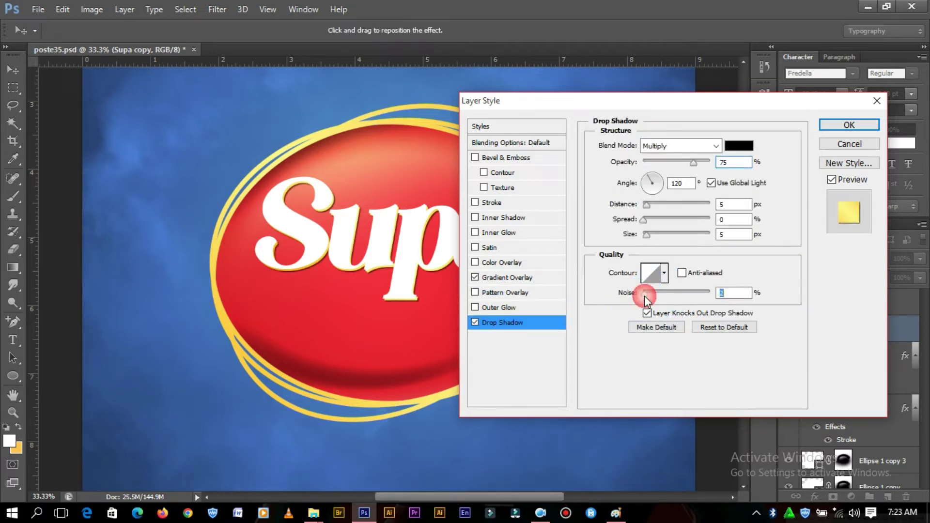
{"action": "left_click", "coordinate": [661, 204]}
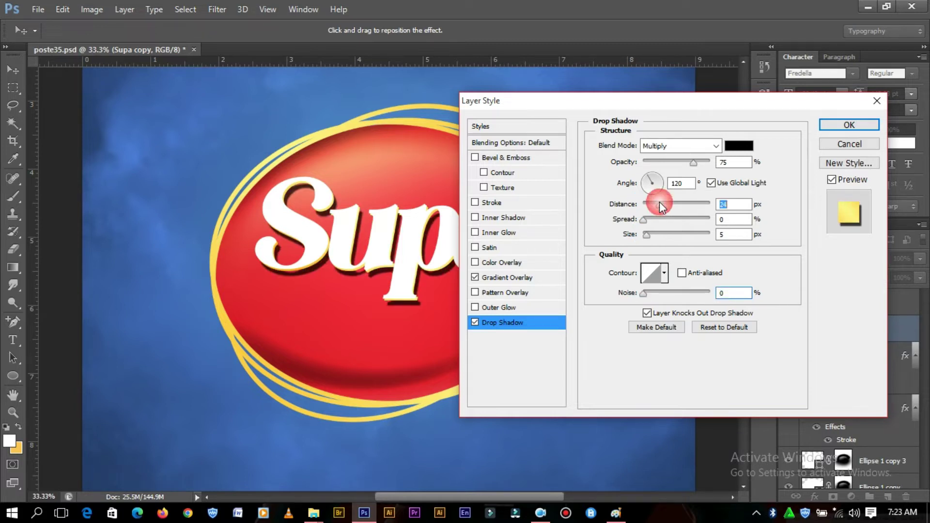
{"action": "left_click", "coordinate": [653, 235]}
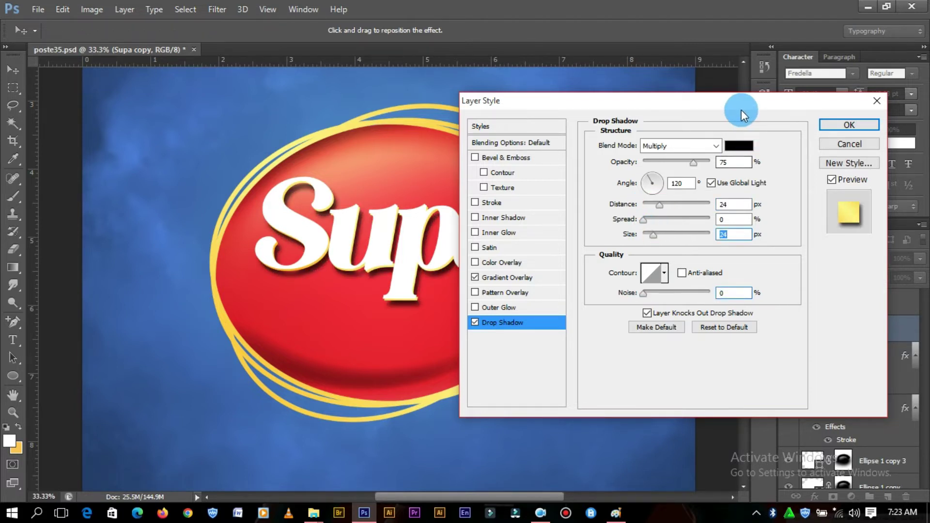
Step: Set the shadow blend to Linear Burn and lower its opacity to about 49%
{"action": "left_click_drag", "start_coordinate": [741, 110], "coordinate": [766, 115]}
{"action": "left_click", "coordinate": [727, 154]}
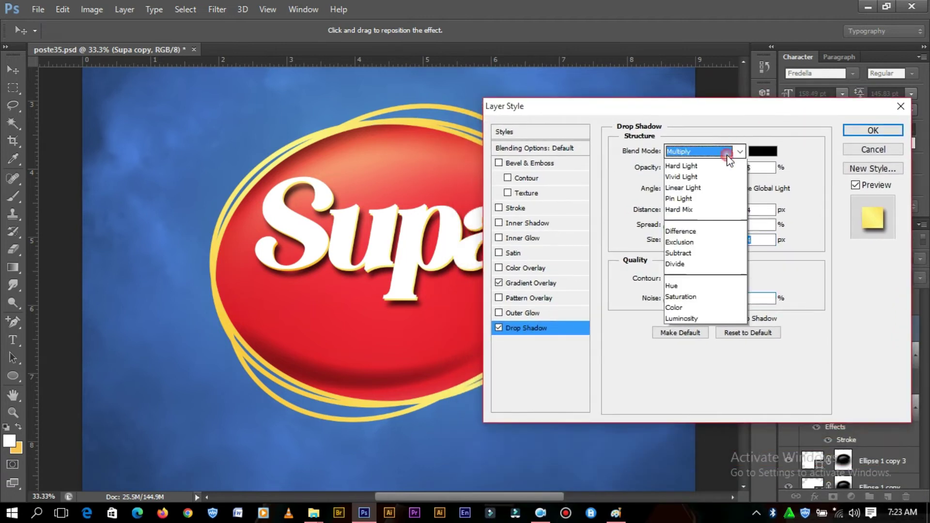
{"action": "left_click", "coordinate": [693, 328]}
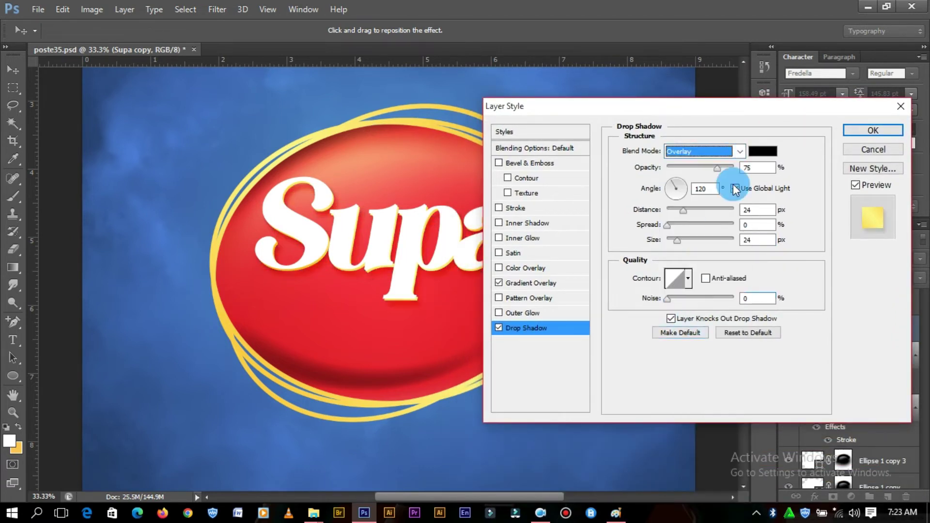
{"action": "left_click", "coordinate": [714, 148]}
{"action": "left_click", "coordinate": [687, 199]}
{"action": "key", "text": "Down"}
{"action": "key", "text": "Down"}
{"action": "key", "text": "Down"}
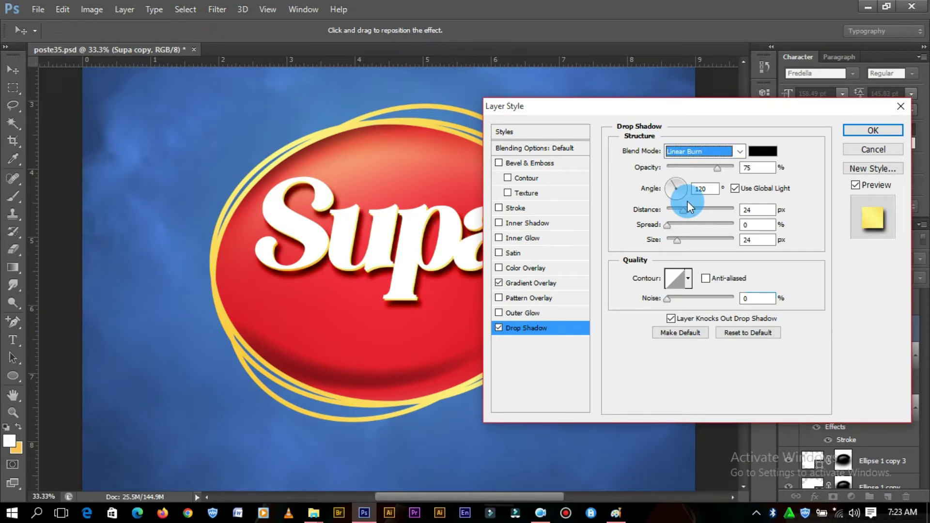
{"action": "left_click_drag", "start_coordinate": [718, 168], "coordinate": [697, 168]}
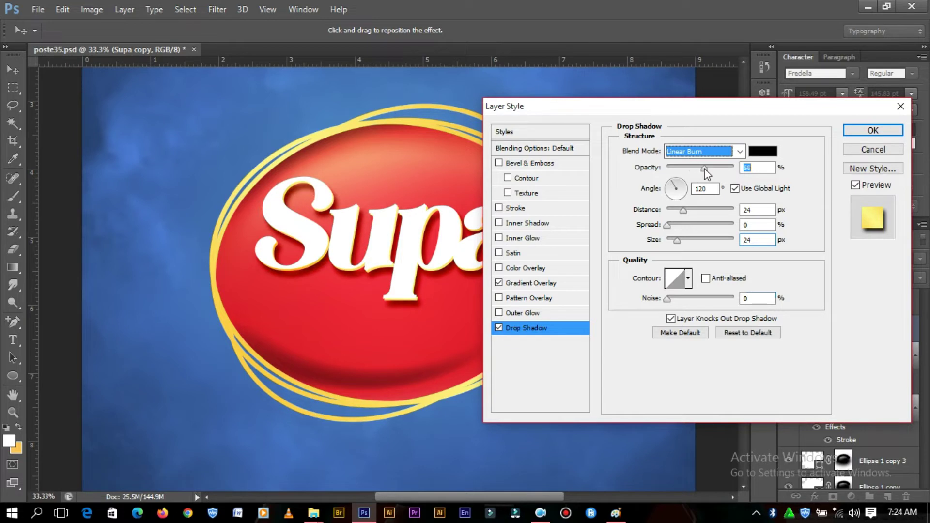
{"action": "left_click_drag", "start_coordinate": [773, 108], "coordinate": [592, 263]}
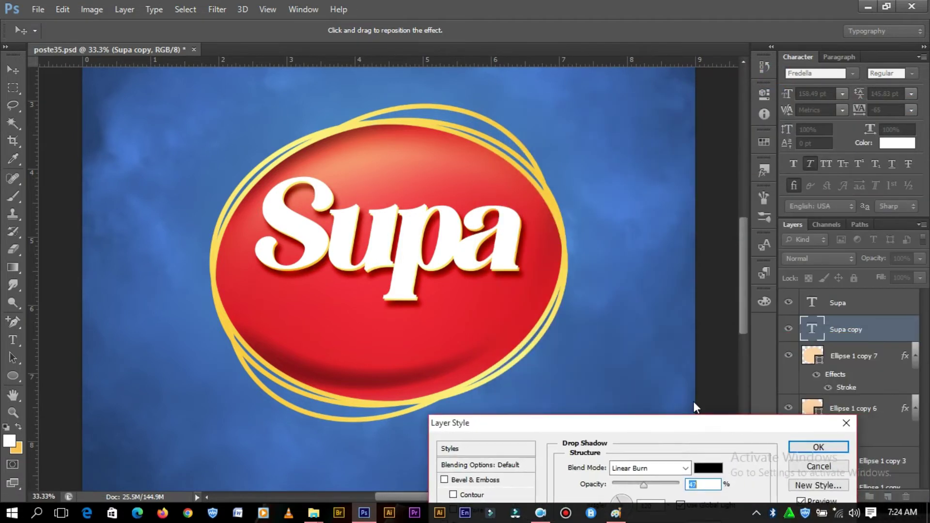
Step: Apply the Supa copy's layer style and reselect the Supa text
{"action": "left_click", "coordinate": [693, 286]}
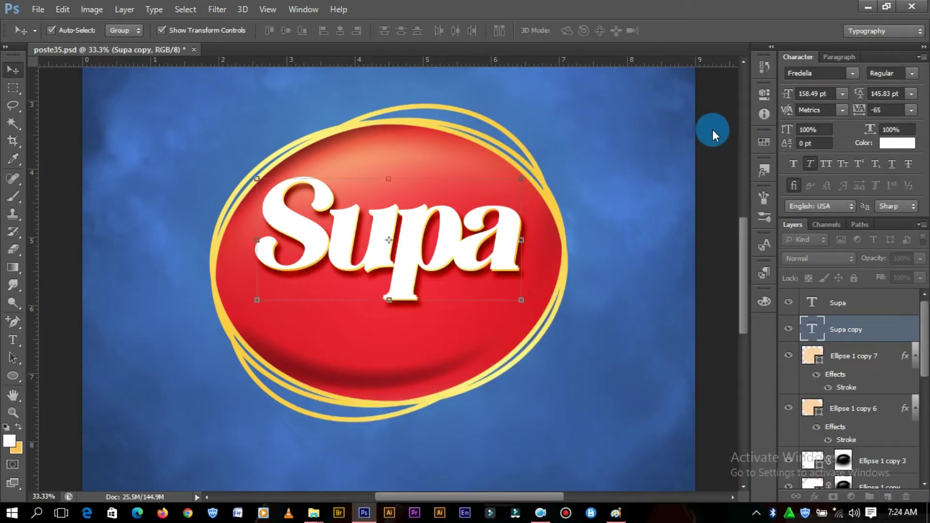
{"action": "left_click", "coordinate": [740, 281]}
{"action": "key", "text": "ctrl+minus"}
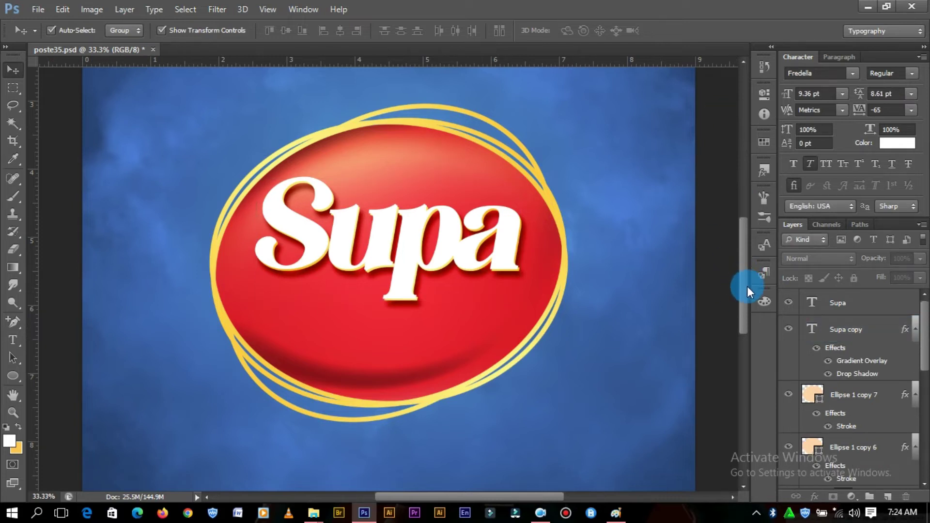
{"action": "key", "text": "ctrl+minus"}
{"action": "key", "text": "ctrl+plus"}
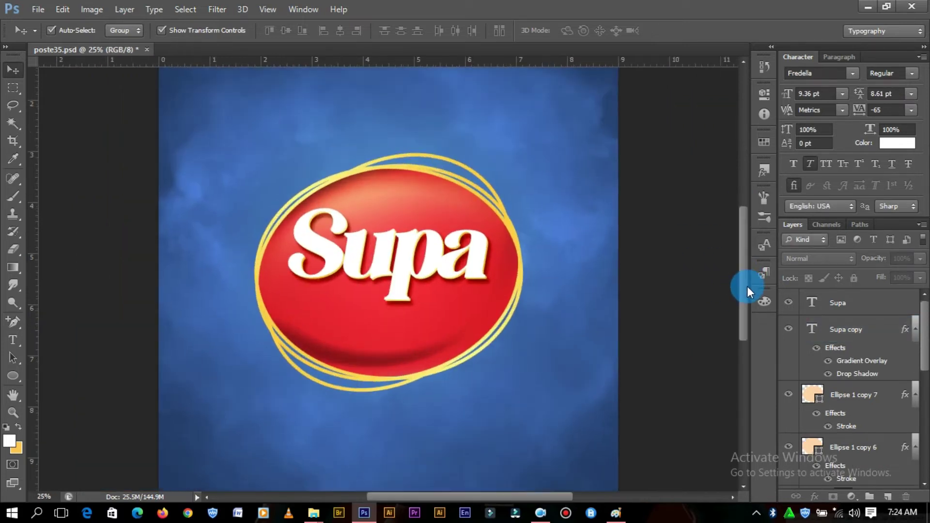
{"action": "key", "text": "ctrl+plus"}
{"action": "left_click", "coordinate": [449, 265]}
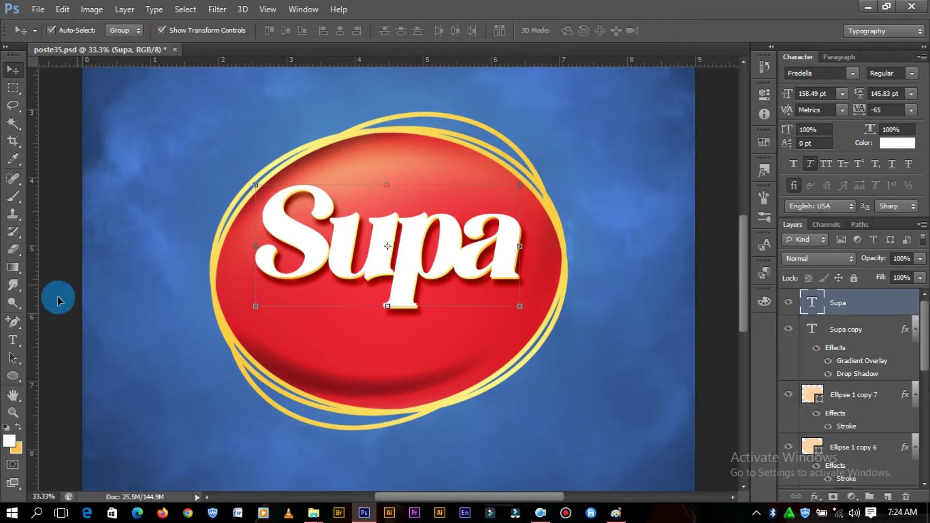
Step: Add a new 'FoodClub' text layer at the lower left of the canvas
{"action": "left_click", "coordinate": [13, 340]}
{"action": "left_click", "coordinate": [304, 320]}
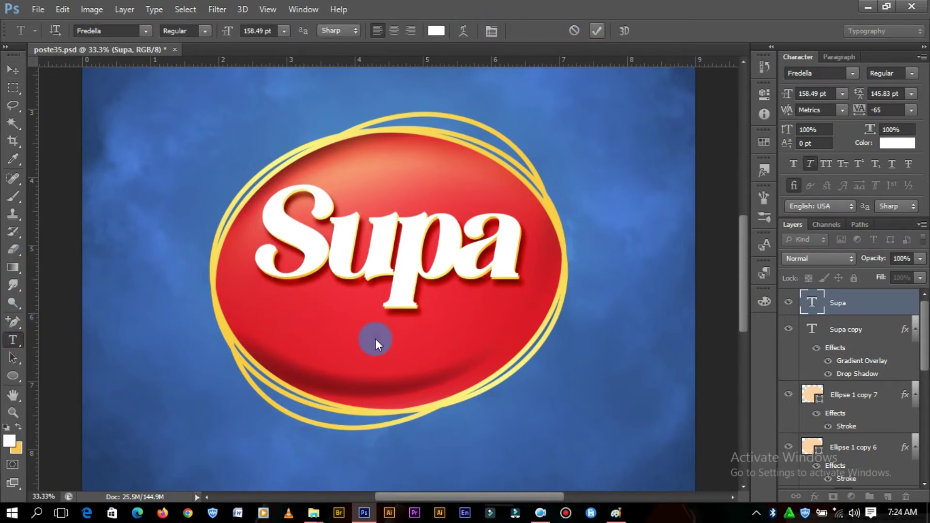
{"action": "left_click", "coordinate": [188, 421]}
{"action": "left_click", "coordinate": [190, 420]}
{"action": "type", "text": "food"}
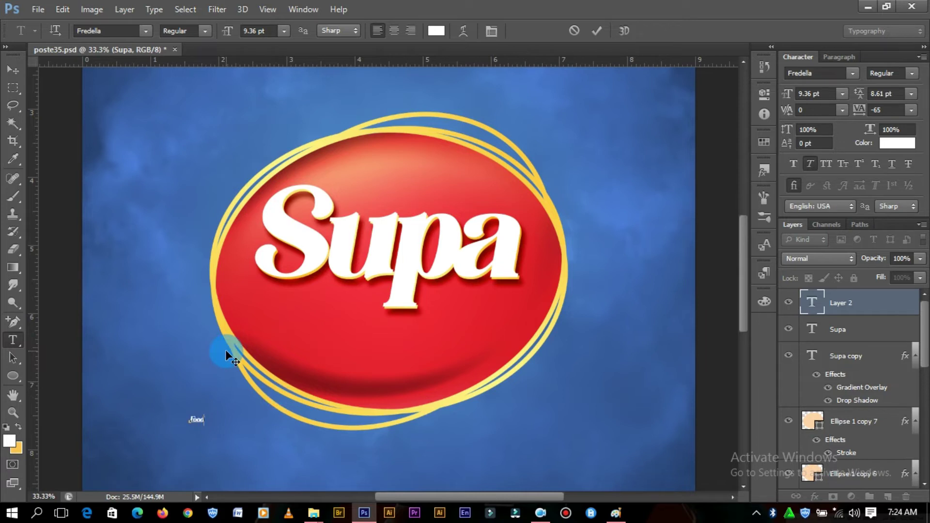
{"action": "type", "text": "Cla"}
{"action": "type", "text": "b"}
{"action": "left_click", "coordinate": [13, 70]}
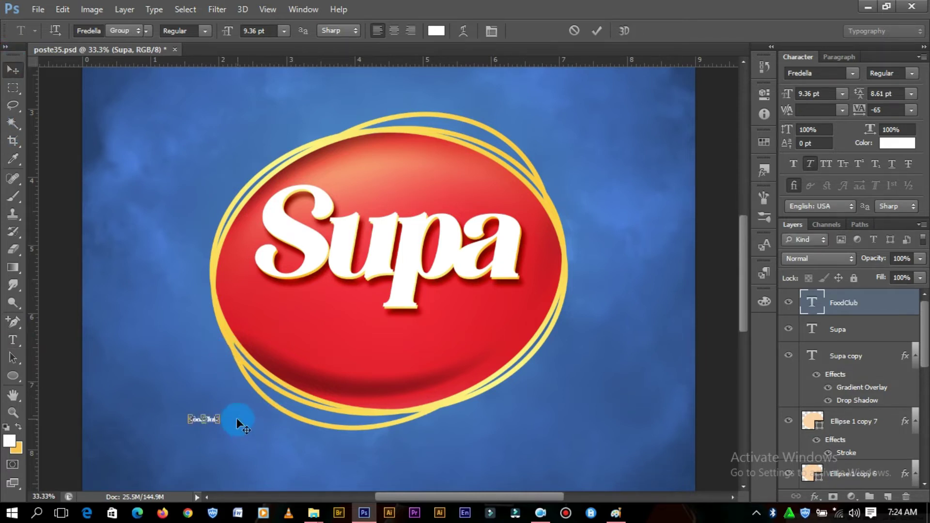
Step: Scale the FoodClub text up about five times, apply it, and hide the layer
{"action": "mouse_move", "coordinate": [220, 414]}
{"action": "left_mouse_down"}
{"action": "mouse_move", "coordinate": [306, 372]}
{"action": "mouse_move", "coordinate": [417, 352]}
{"action": "mouse_move", "coordinate": [449, 328]}
{"action": "left_mouse_up"}
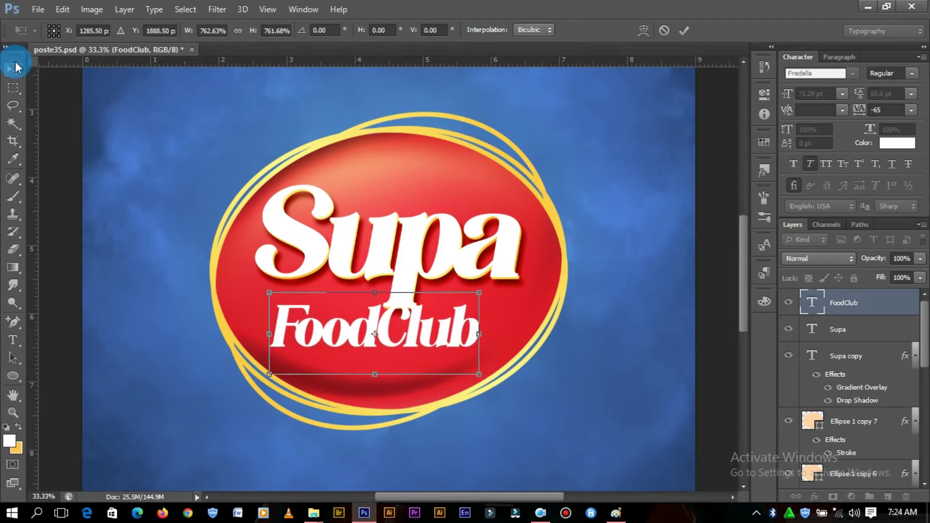
{"action": "left_click", "coordinate": [16, 68]}
{"action": "left_click", "coordinate": [451, 218]}
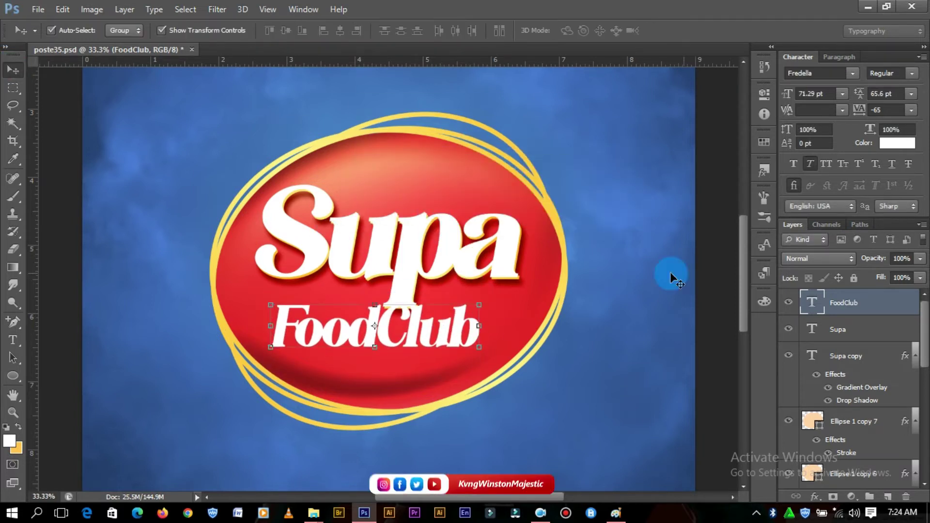
{"action": "left_click", "coordinate": [438, 329]}
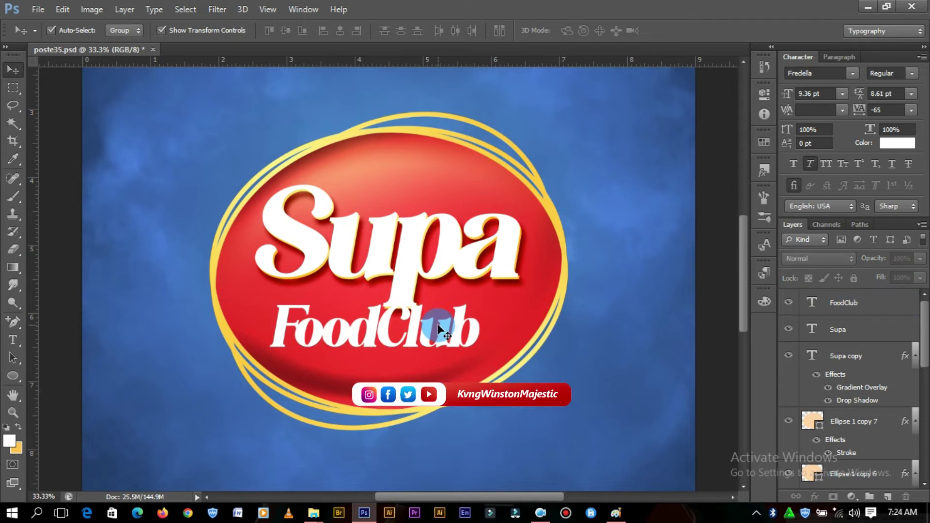
{"action": "left_click", "coordinate": [789, 303]}
{"action": "left_click", "coordinate": [725, 252]}
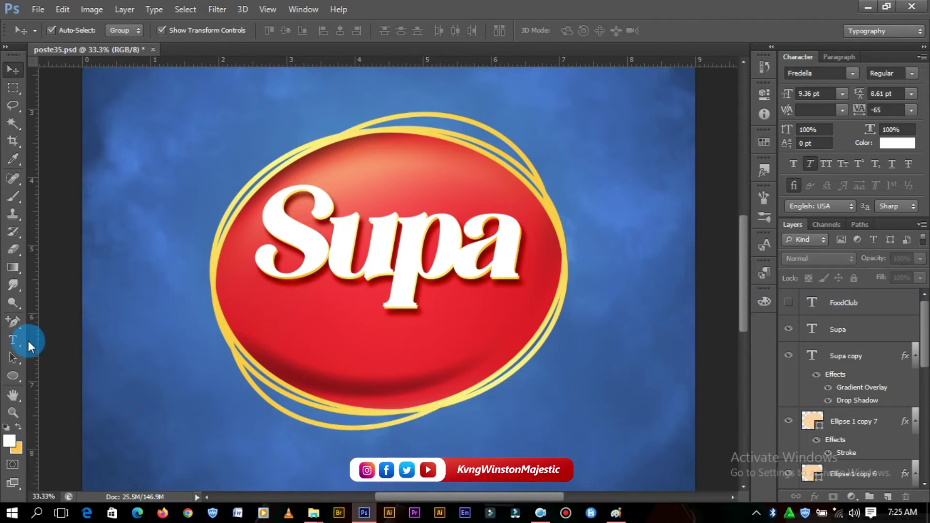
Step: Draw a wide rectangle across the lower part of the red ellipse
{"action": "left_click", "coordinate": [13, 322]}
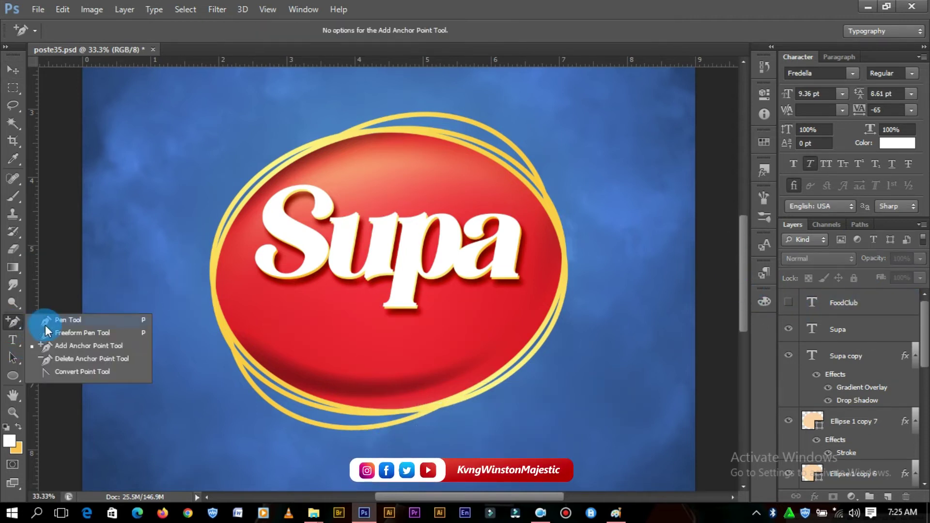
{"action": "left_click", "coordinate": [55, 325]}
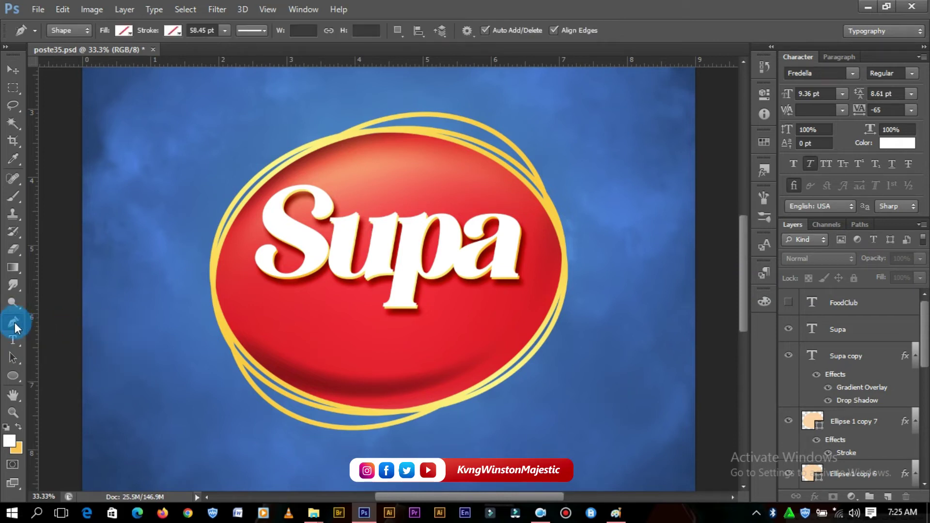
{"action": "left_click", "coordinate": [13, 323]}
{"action": "left_click", "coordinate": [18, 374]}
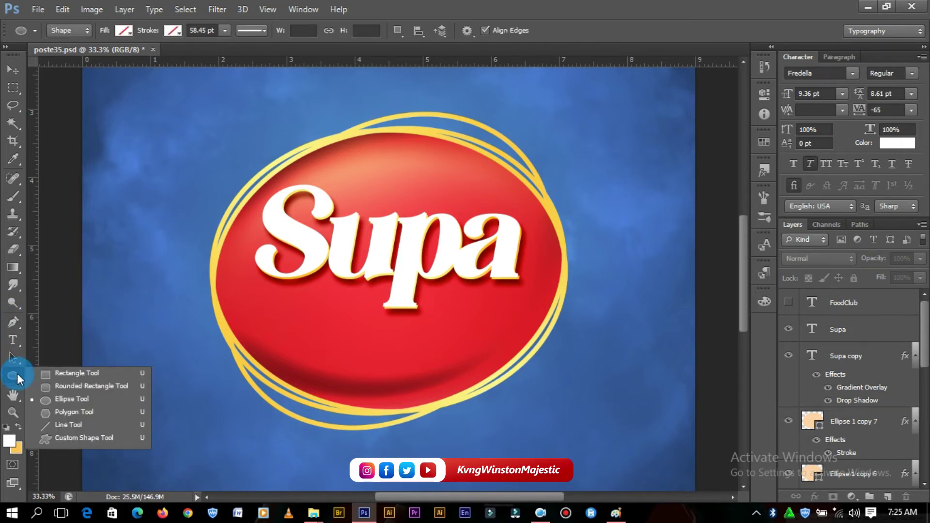
{"action": "left_click", "coordinate": [50, 375]}
{"action": "mouse_move", "coordinate": [164, 305]}
{"action": "left_mouse_down"}
{"action": "mouse_move", "coordinate": [621, 395]}
{"action": "mouse_move", "coordinate": [572, 390]}
{"action": "left_mouse_up"}
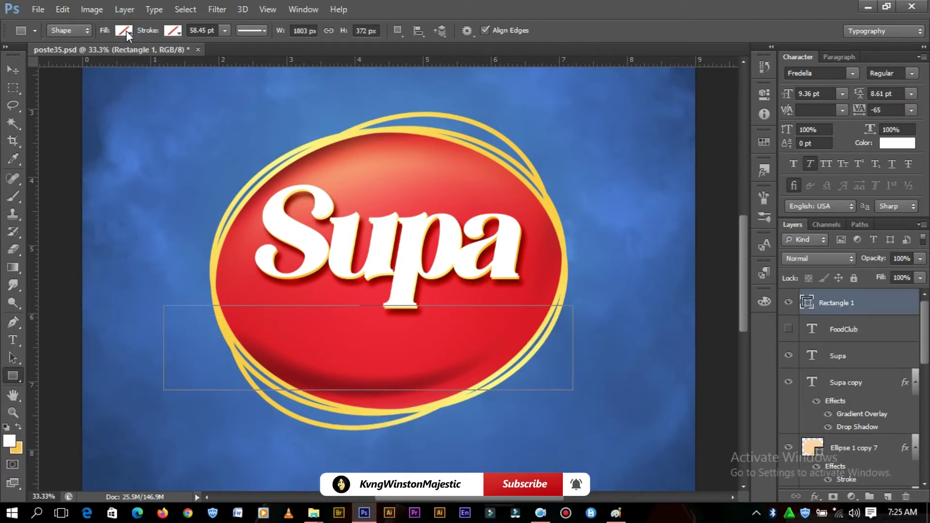
Step: Fill the rectangle with white and move it up beneath Supa
{"action": "left_click", "coordinate": [124, 31]}
{"action": "left_click", "coordinate": [61, 93]}
{"action": "left_click", "coordinate": [13, 70]}
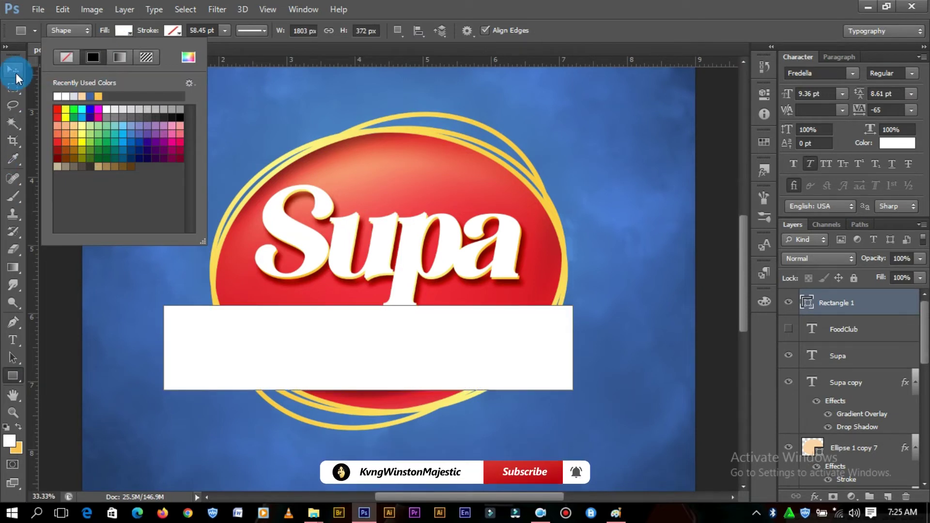
{"action": "left_click", "coordinate": [524, 330]}
{"action": "left_click_drag", "start_coordinate": [553, 324], "coordinate": [575, 308]}
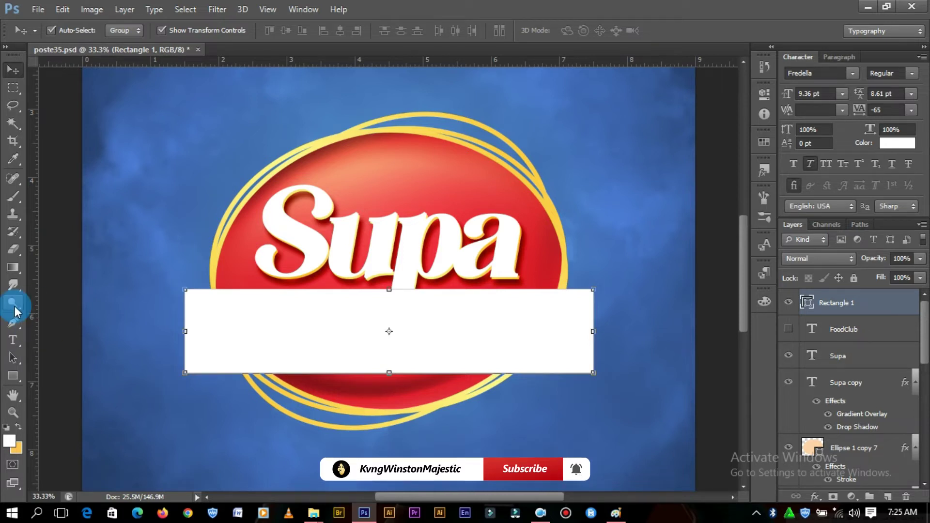
Step: Pull the banner's bottom-right corner and right edge inward to slant that end
{"action": "left_click_drag", "start_coordinate": [11, 323], "coordinate": [50, 333]}
{"action": "left_click", "coordinate": [57, 361]}
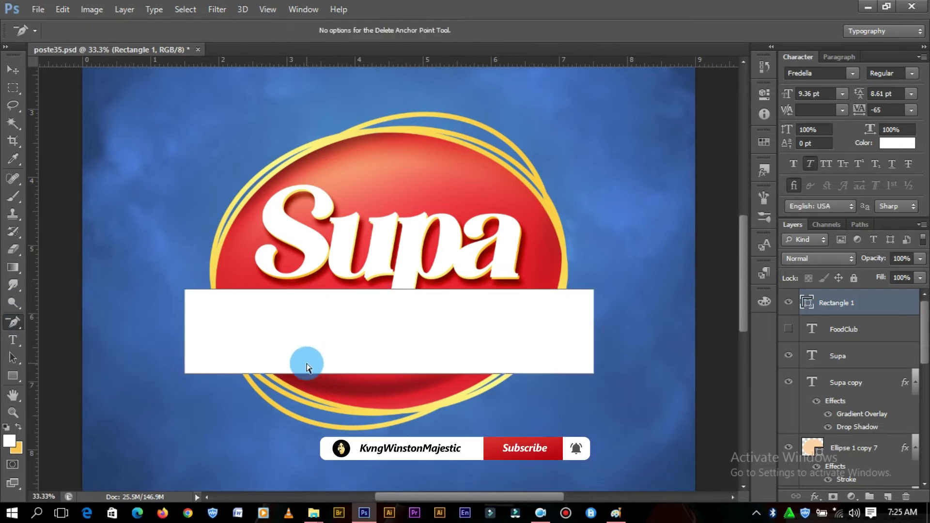
{"action": "right_click", "coordinate": [9, 335]}
{"action": "left_click", "coordinate": [53, 345]}
{"action": "left_click", "coordinate": [593, 375]}
{"action": "left_click_drag", "start_coordinate": [556, 377], "coordinate": [545, 375]}
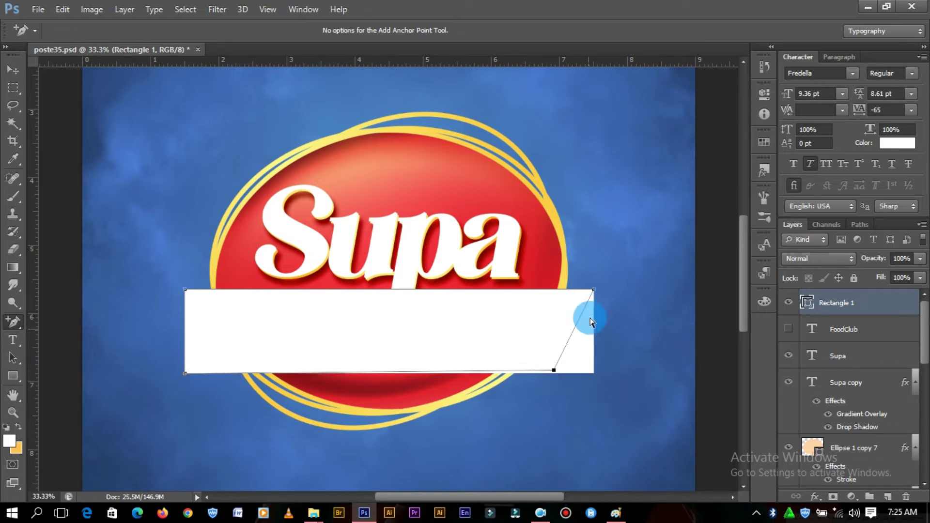
{"action": "left_click_drag", "start_coordinate": [590, 322], "coordinate": [561, 356]}
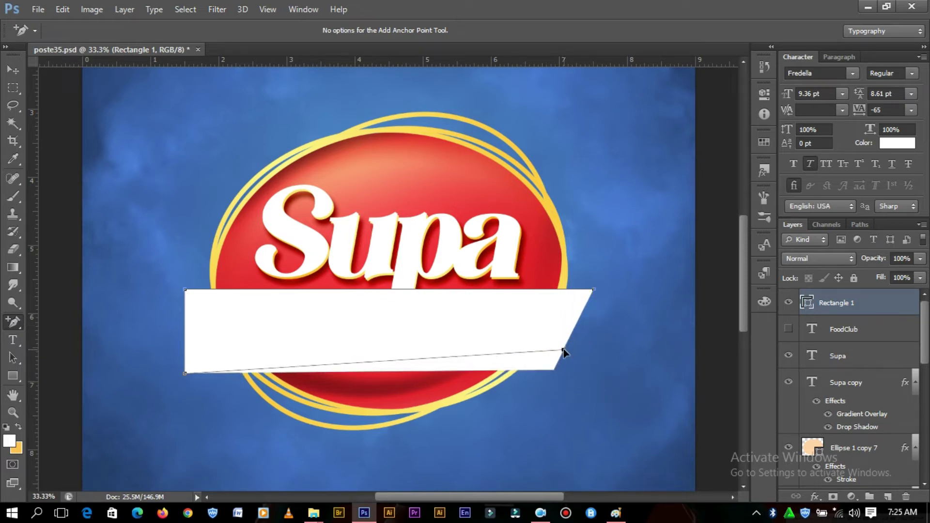
Step: Adjust the left corners and lower the bottom-right corner to tilt the bottom edge
{"action": "left_click", "coordinate": [175, 386]}
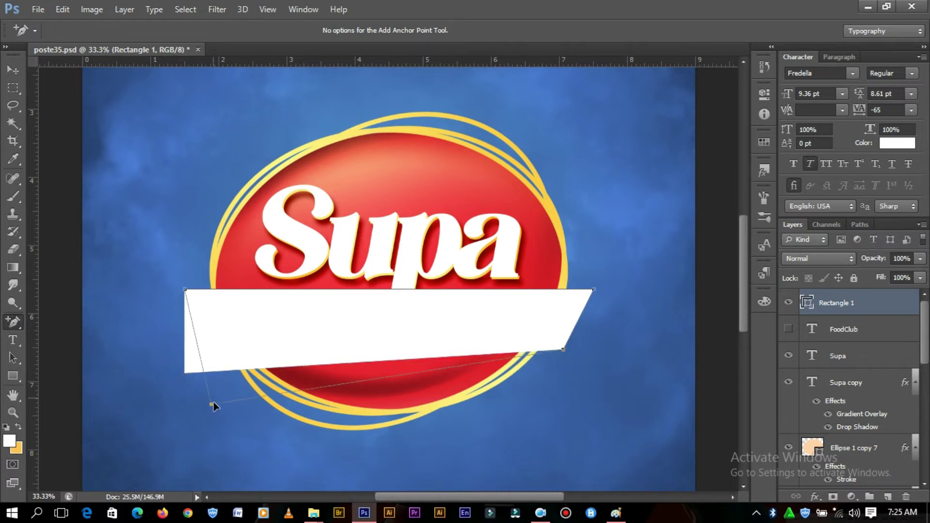
{"action": "left_click_drag", "start_coordinate": [213, 406], "coordinate": [211, 404]}
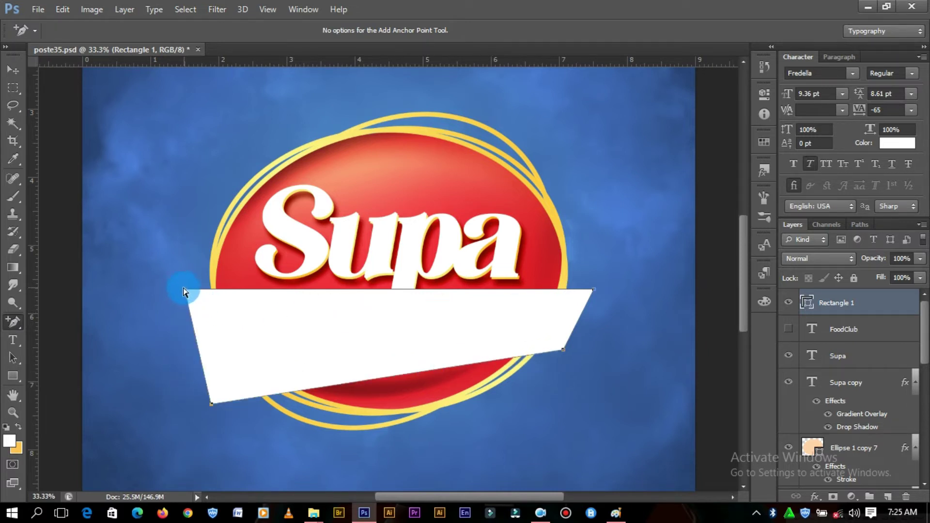
{"action": "left_click_drag", "start_coordinate": [184, 300], "coordinate": [178, 300]}
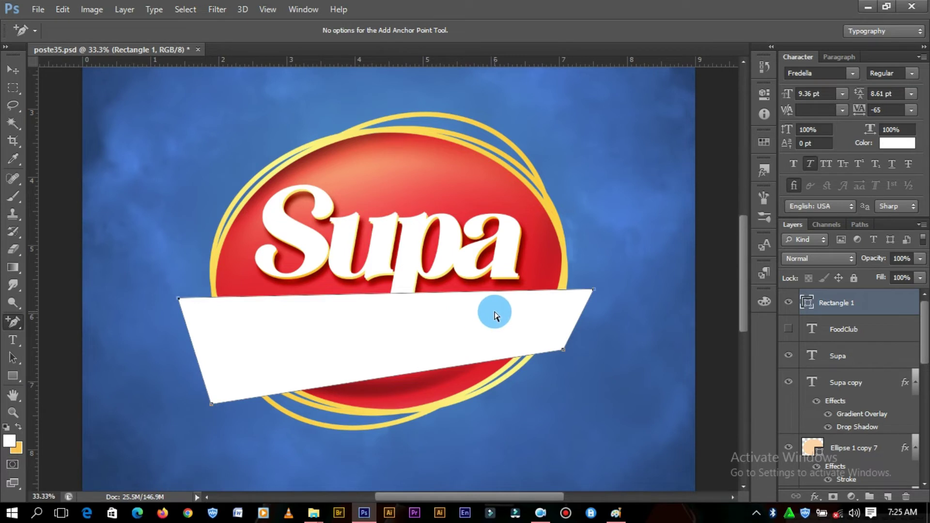
{"action": "left_click", "coordinate": [191, 404]}
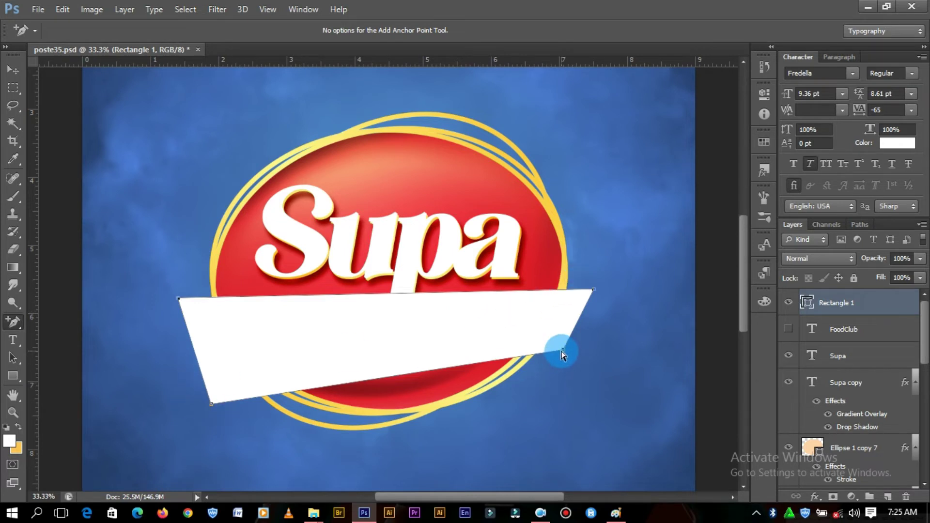
{"action": "left_click_drag", "start_coordinate": [560, 369], "coordinate": [557, 361]}
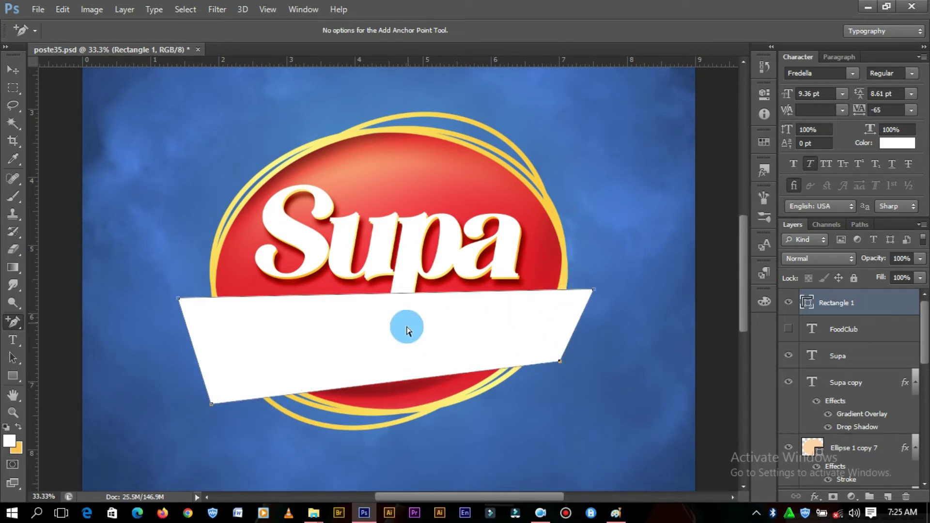
{"action": "left_click", "coordinate": [178, 301]}
Step: Lower the top-left corner and curve the banner's bottom-left edge
{"action": "left_click_drag", "start_coordinate": [174, 298], "coordinate": [177, 309]}
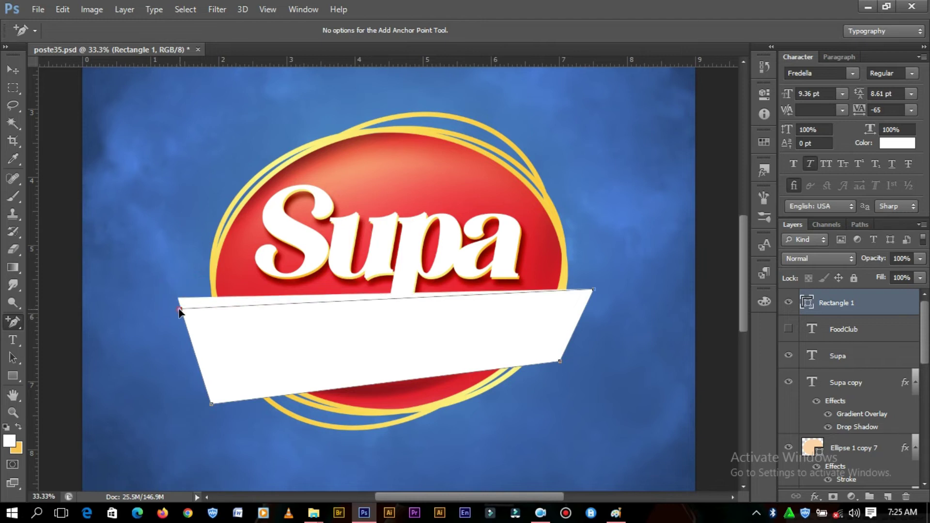
{"action": "left_click", "coordinate": [633, 317]}
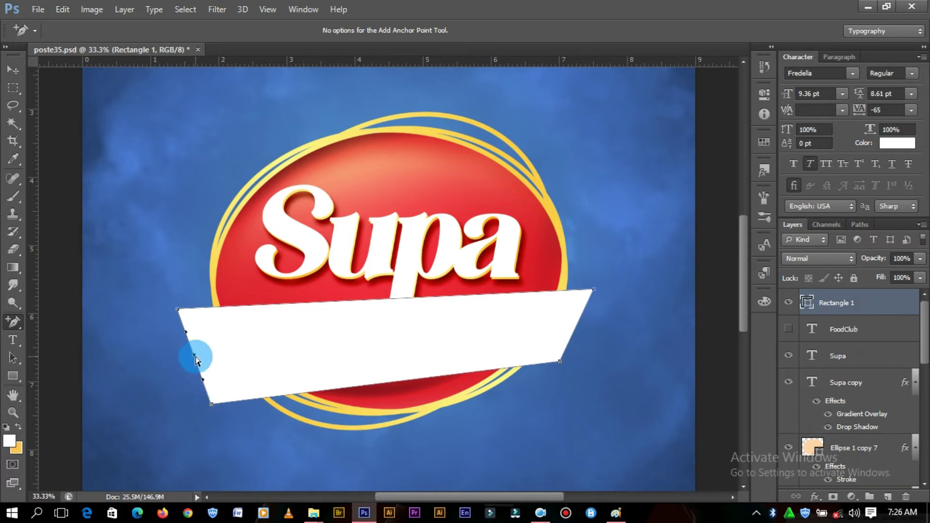
{"action": "left_click", "coordinate": [210, 361]}
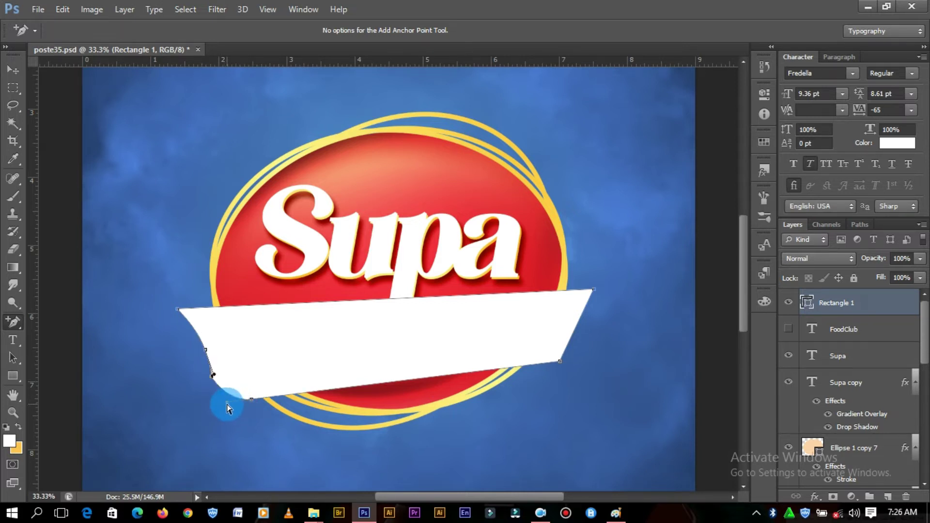
{"action": "left_click_drag", "start_coordinate": [213, 410], "coordinate": [255, 400]}
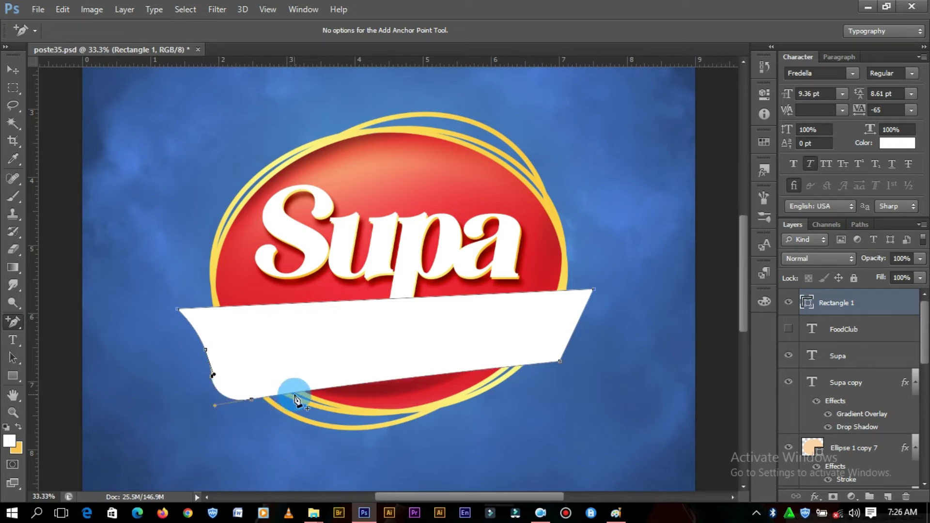
{"action": "left_click", "coordinate": [257, 398]}
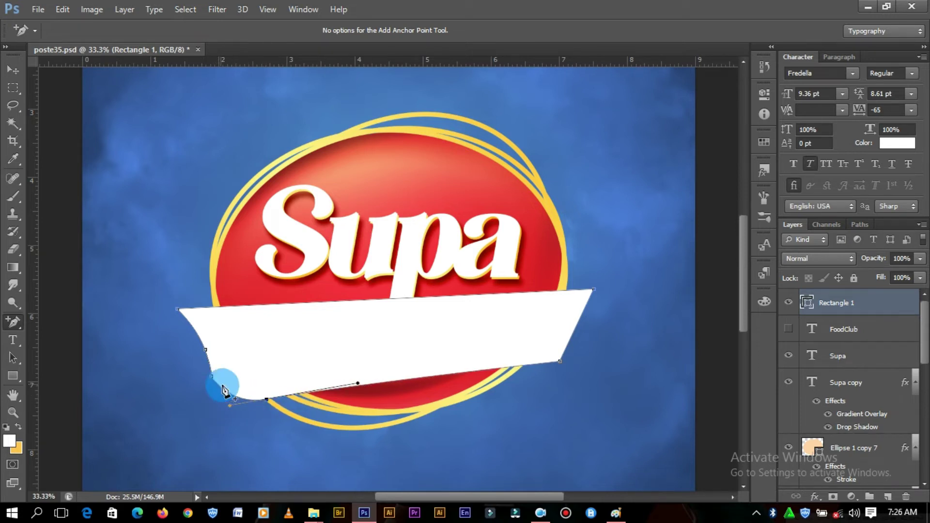
{"action": "left_click", "coordinate": [243, 409]}
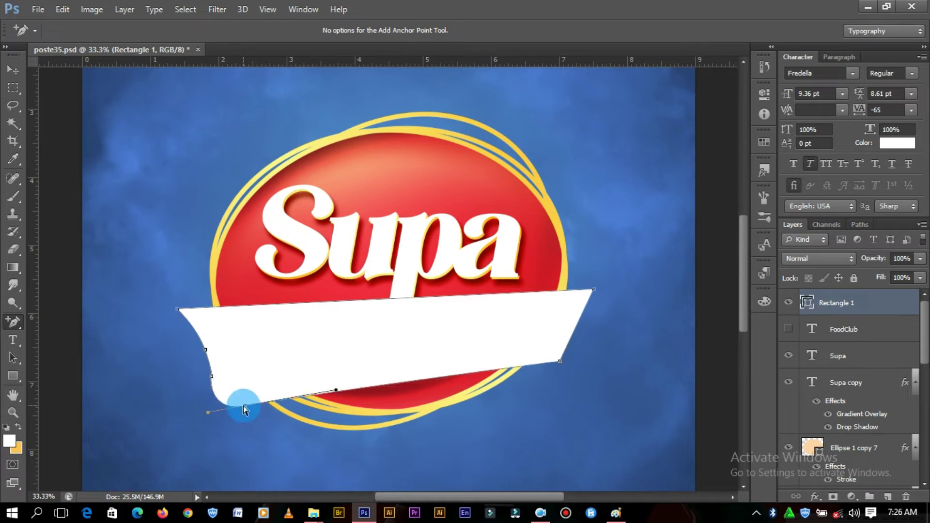
{"action": "left_click", "coordinate": [244, 391]}
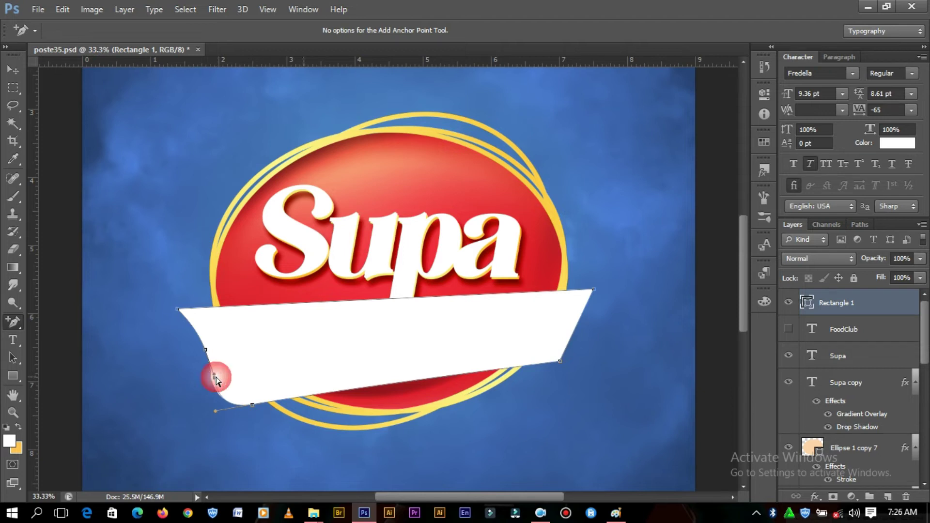
Step: Round off the banner's top-right corner and exit path editing
{"action": "left_click", "coordinate": [331, 380]}
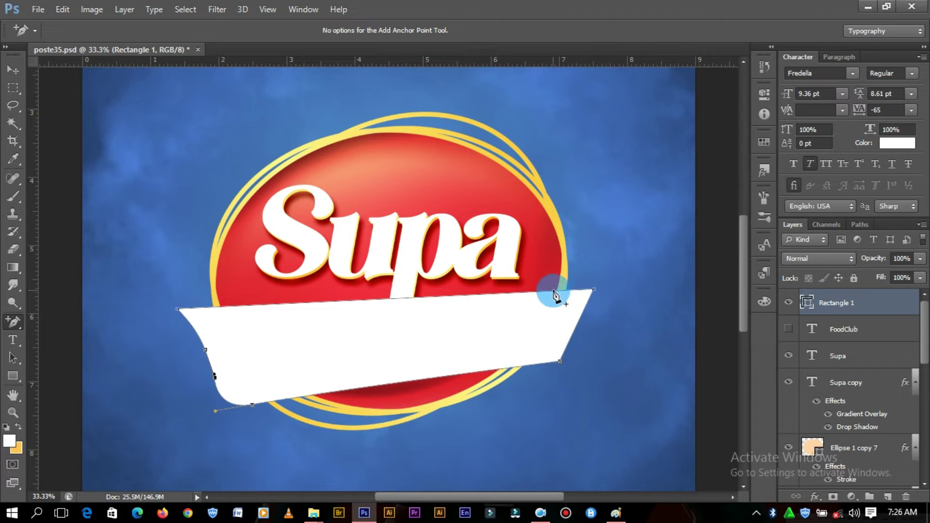
{"action": "left_click_drag", "start_coordinate": [581, 318], "coordinate": [596, 289]}
{"action": "left_click", "coordinate": [597, 286]}
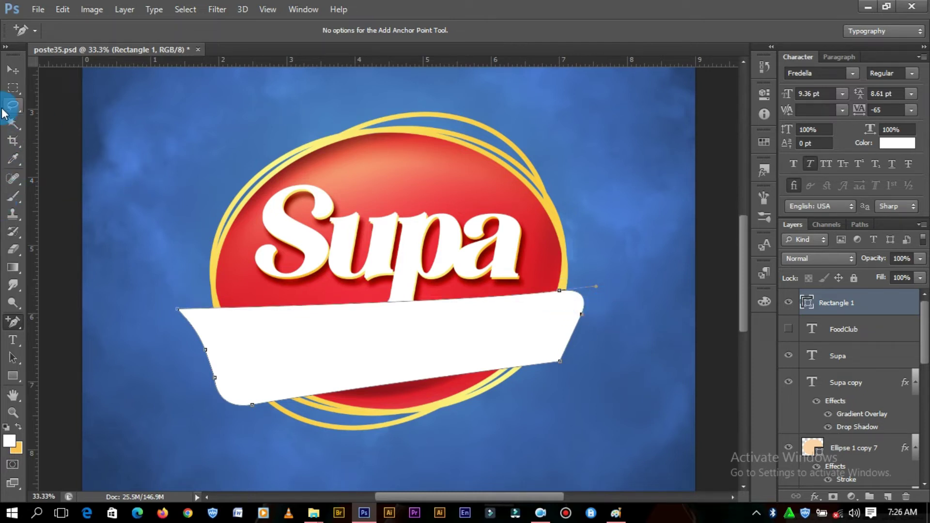
{"action": "left_click", "coordinate": [14, 70]}
{"action": "left_click", "coordinate": [708, 155]}
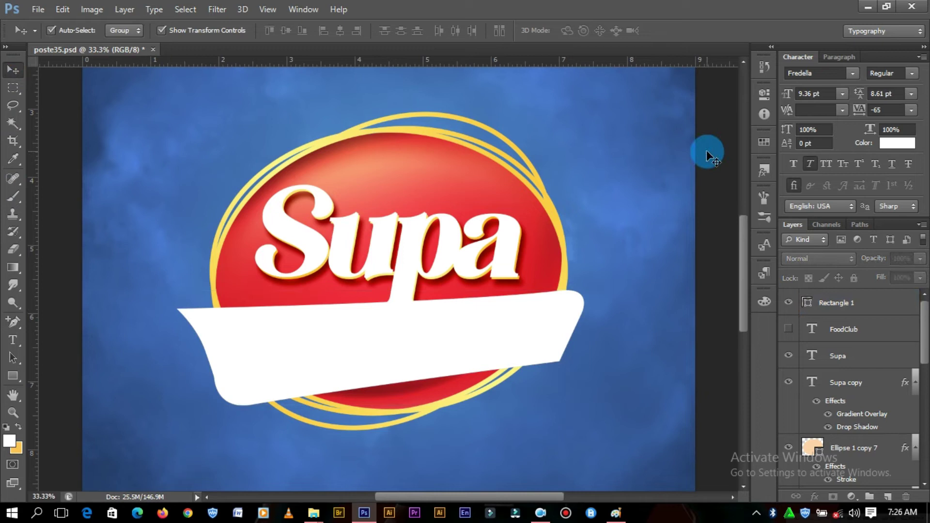
Step: Nudge the white Rectangle 1 banner slightly up and left beneath the Supa text
{"action": "scroll", "coordinate": [745, 281], "scroll_direction": "down", "scroll_amount": 3}
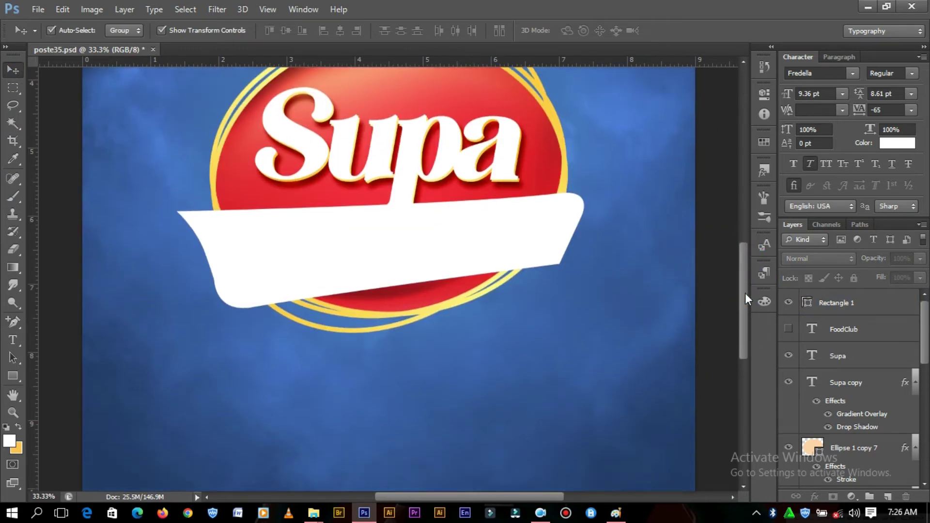
{"action": "key", "text": "ctrl+minus"}
{"action": "key", "text": "ctrl+plus"}
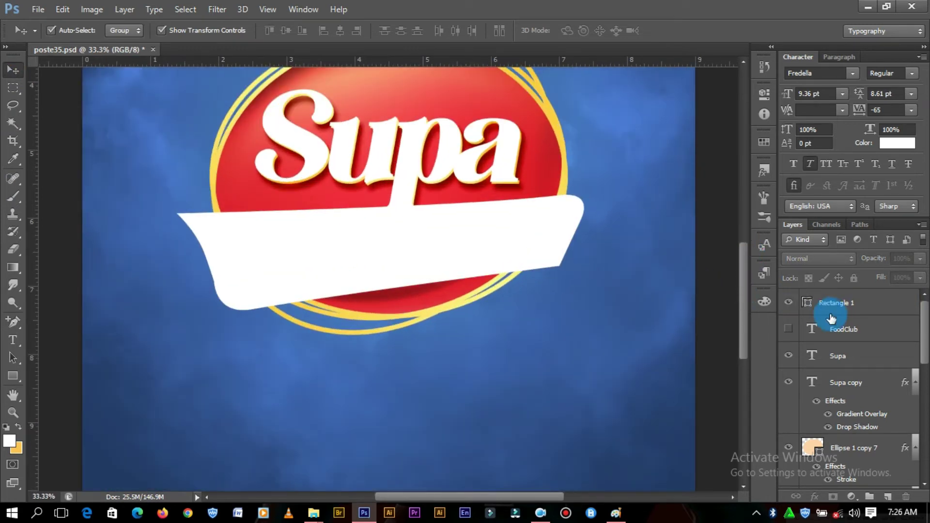
{"action": "left_click", "coordinate": [448, 258]}
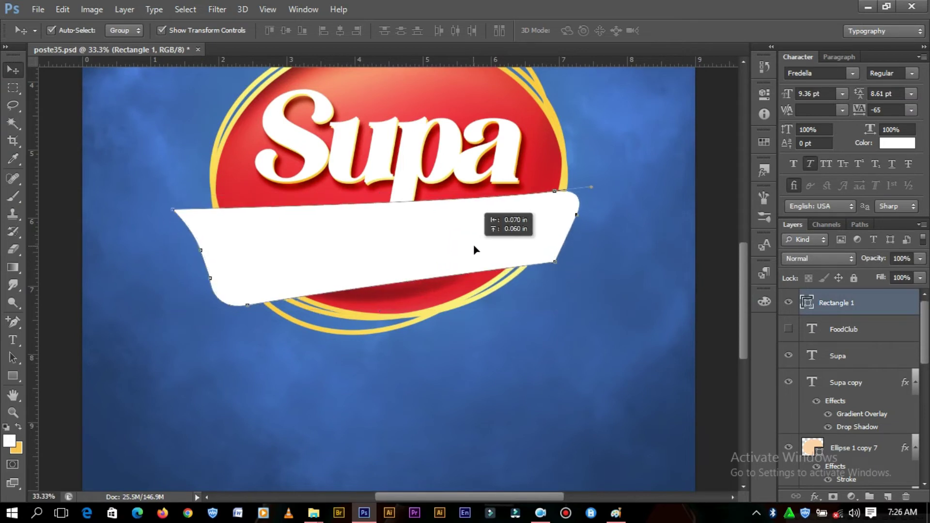
{"action": "left_click_drag", "start_coordinate": [447, 255], "coordinate": [475, 245]}
{"action": "left_click", "coordinate": [716, 171]}
{"action": "left_click", "coordinate": [498, 228]}
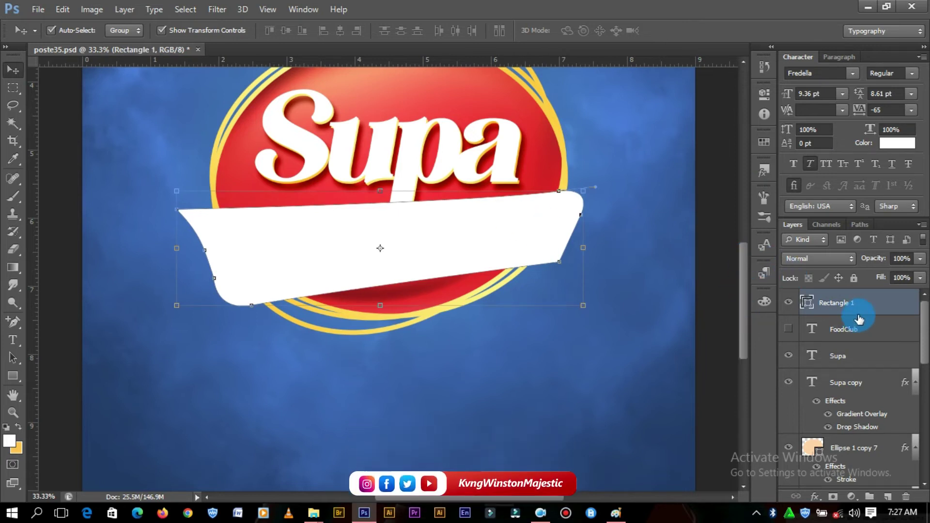
{"action": "left_click", "coordinate": [856, 392]}
Step: Paste the Supa copy's layer style onto the banner and duplicate it among the ellipse layers
{"action": "right_click", "coordinate": [854, 390]}
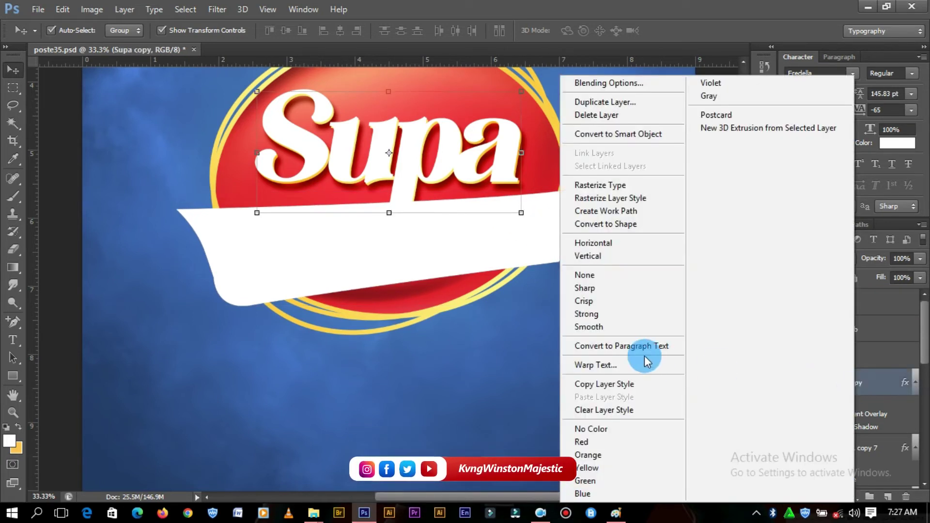
{"action": "left_click", "coordinate": [634, 384]}
{"action": "left_click", "coordinate": [874, 316]}
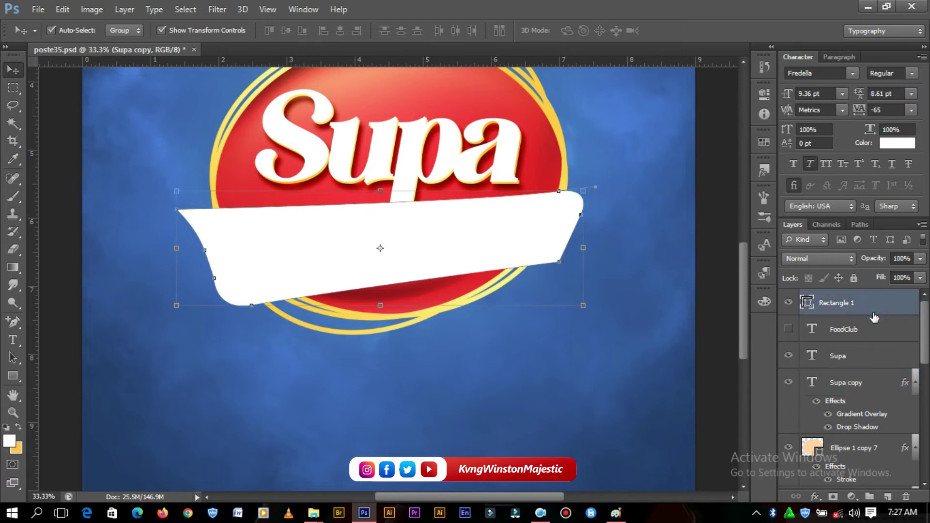
{"action": "right_click", "coordinate": [874, 316]}
{"action": "left_click", "coordinate": [650, 286]}
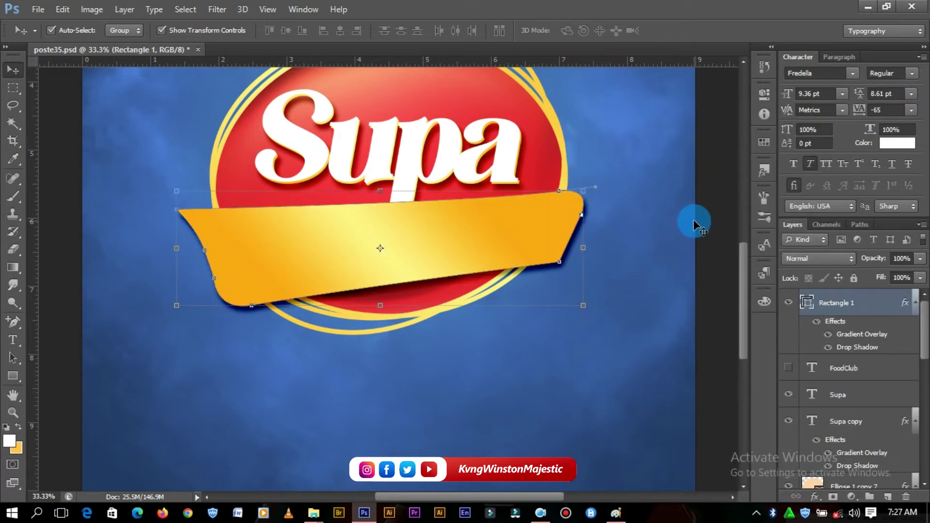
{"action": "left_click", "coordinate": [528, 253]}
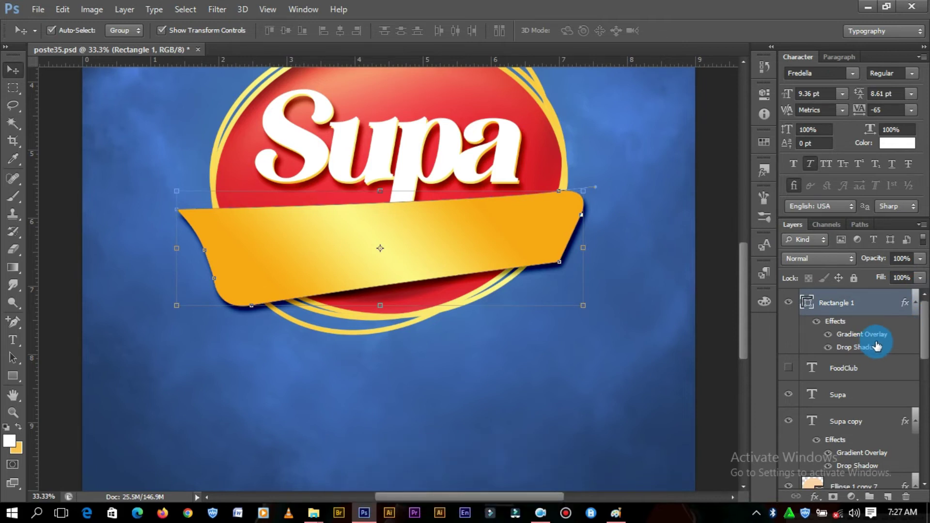
{"action": "mouse_move", "coordinate": [867, 314]}
{"action": "left_mouse_down"}
{"action": "mouse_move", "coordinate": [876, 280]}
{"action": "mouse_move", "coordinate": [848, 338]}
{"action": "mouse_move", "coordinate": [851, 354]}
{"action": "left_mouse_up"}
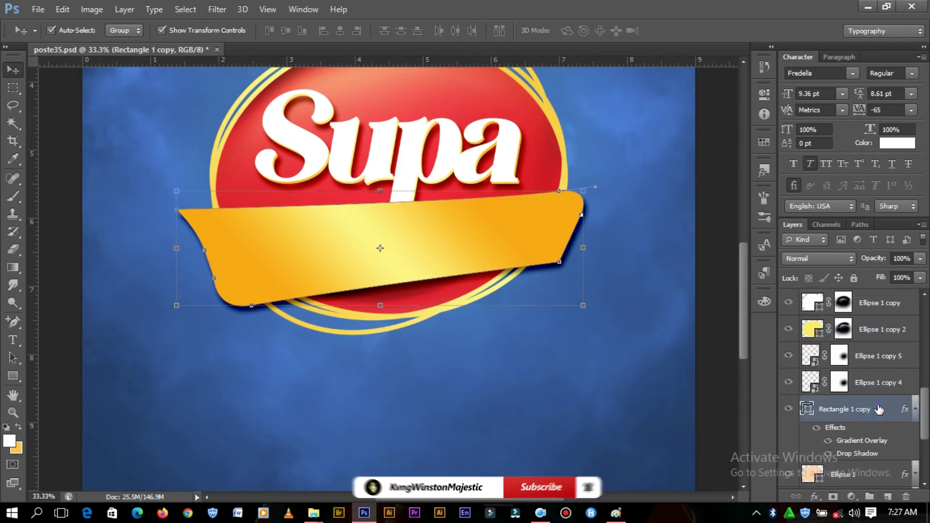
Step: Move Rectangle 1 copy below Ellipse 1 and clip it to that layer
{"action": "right_click", "coordinate": [878, 409]}
{"action": "left_click", "coordinate": [666, 222]}
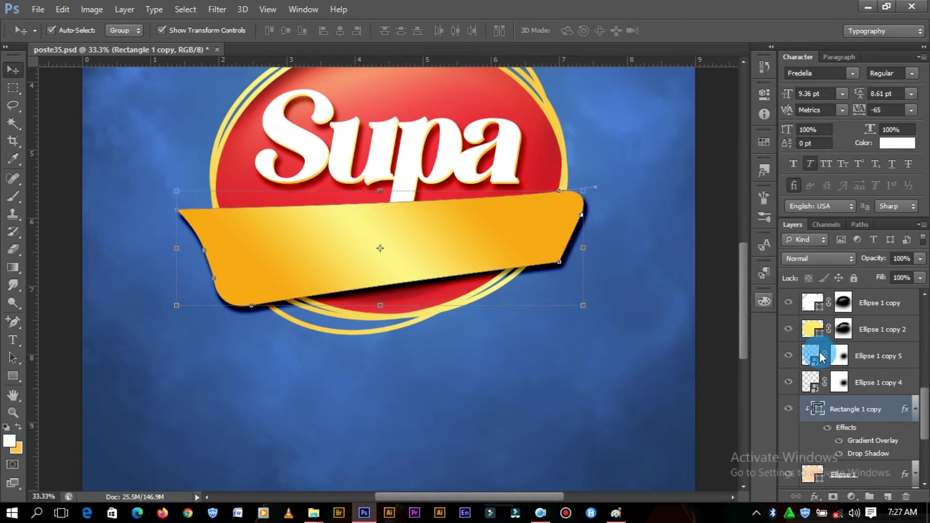
{"action": "left_click_drag", "start_coordinate": [924, 416], "coordinate": [925, 436]}
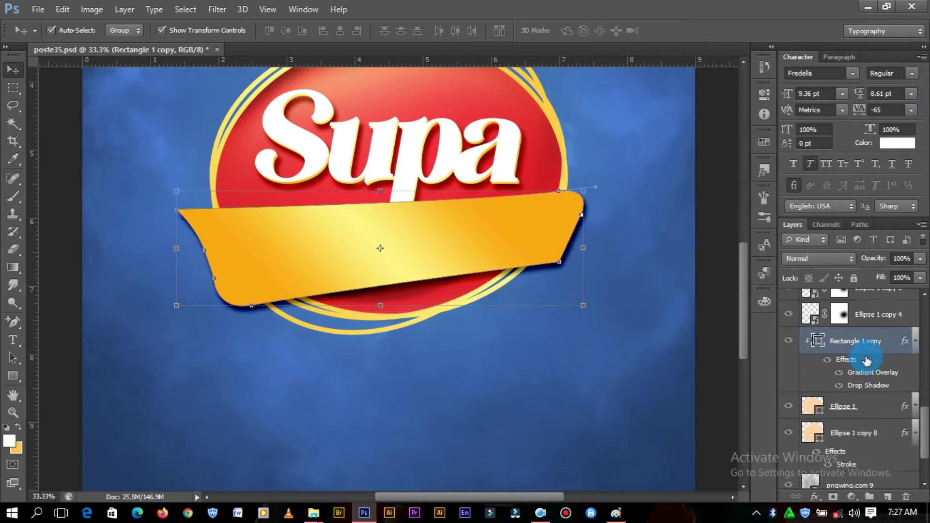
{"action": "left_click_drag", "start_coordinate": [876, 345], "coordinate": [876, 418]}
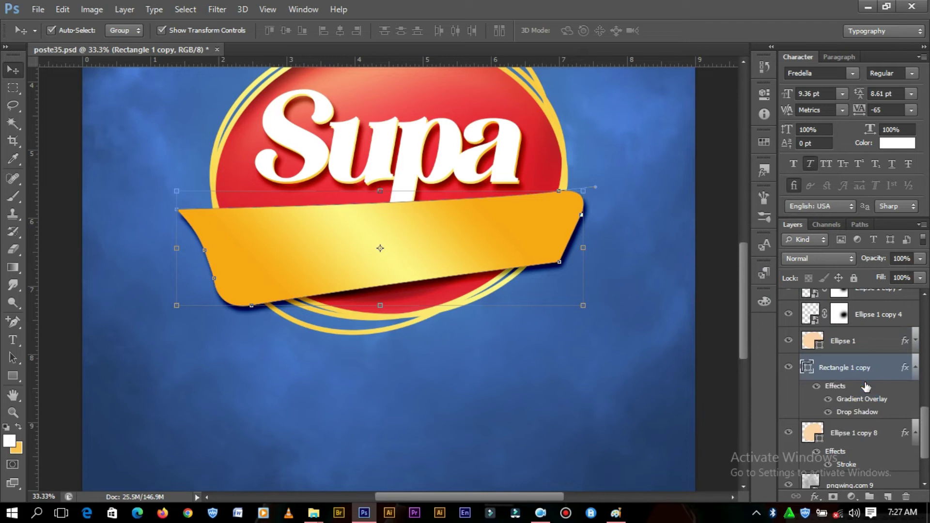
{"action": "right_click", "coordinate": [866, 383]}
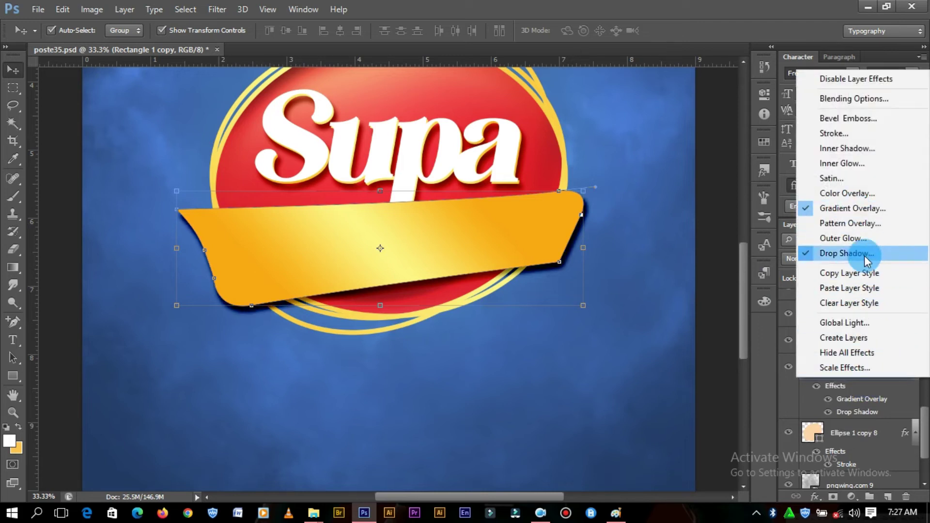
{"action": "left_click", "coordinate": [843, 398]}
{"action": "right_click", "coordinate": [866, 375]}
{"action": "left_click", "coordinate": [678, 226]}
{"action": "left_click", "coordinate": [691, 219]}
Step: Clear the top banner's layer style, leaving it plain white in its original position
{"action": "left_click", "coordinate": [567, 213]}
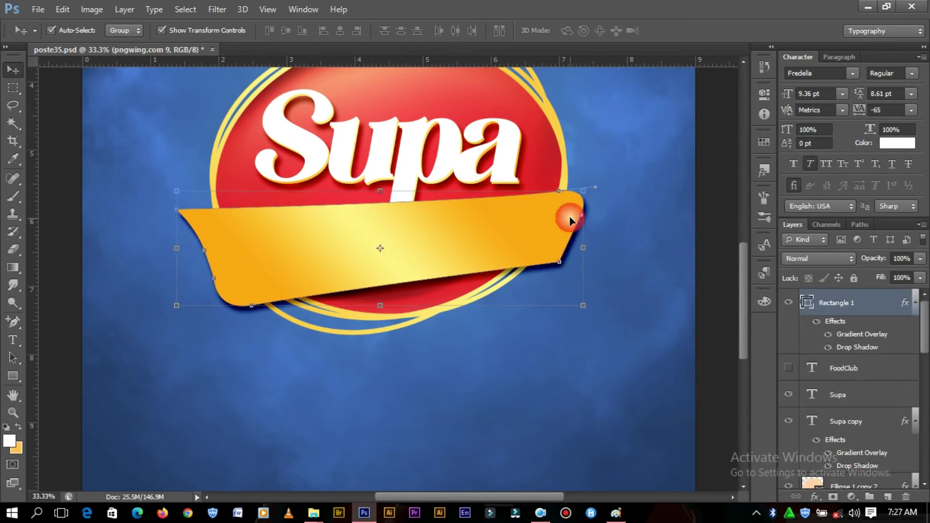
{"action": "right_click", "coordinate": [863, 314]}
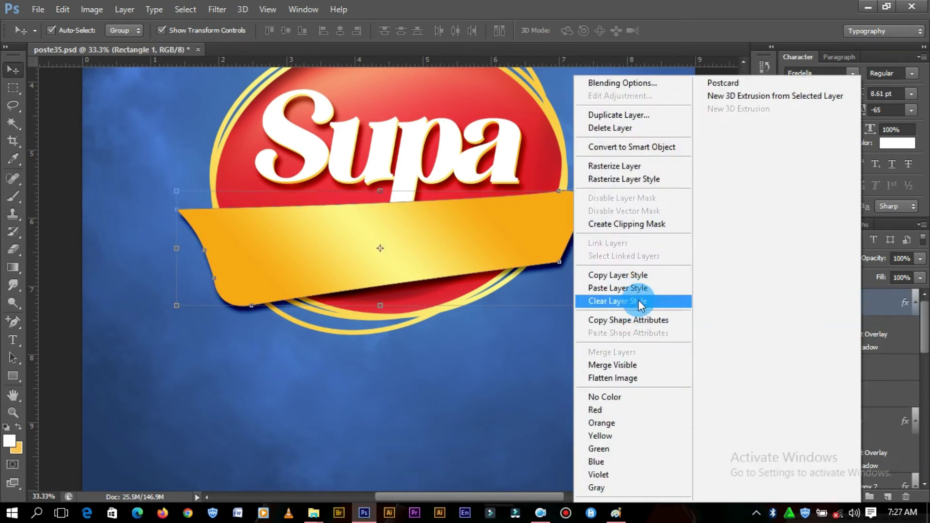
{"action": "left_click", "coordinate": [648, 303]}
{"action": "left_click", "coordinate": [669, 235]}
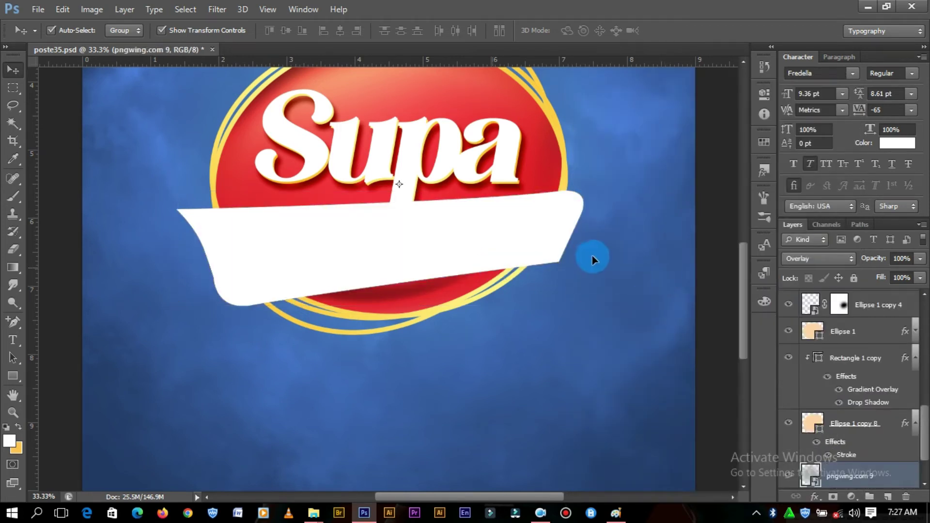
{"action": "left_click", "coordinate": [546, 236]}
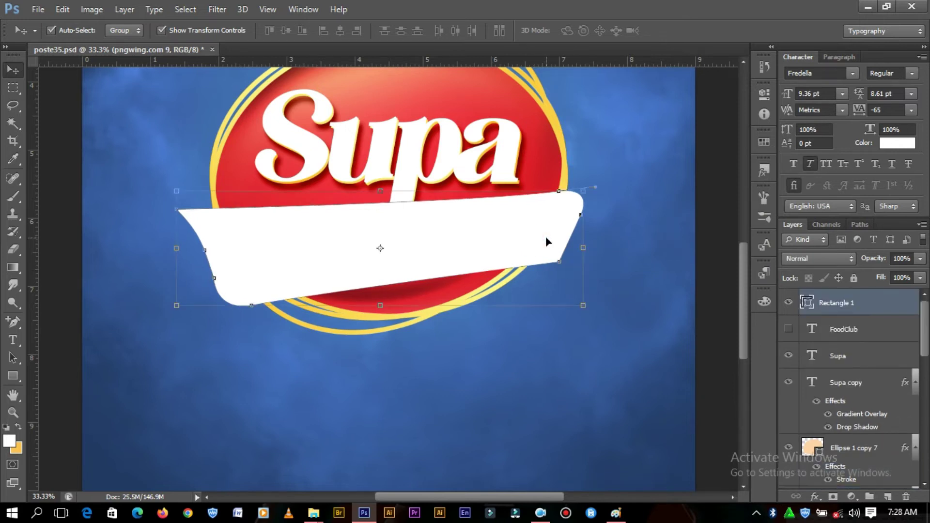
{"action": "left_click", "coordinate": [674, 236]}
{"action": "left_click_drag", "start_coordinate": [504, 247], "coordinate": [516, 211]}
{"action": "left_click", "coordinate": [717, 293]}
{"action": "key", "text": "ctrl+z"}
Step: Convert Ellipse 1 copy 8 to a Smart Object
{"action": "scroll", "coordinate": [850, 388], "scroll_direction": "down", "scroll_amount": 10}
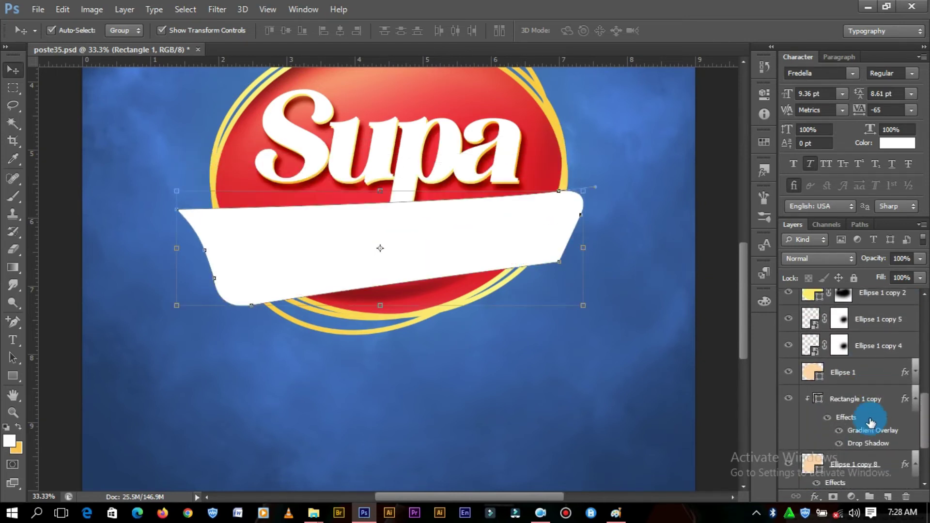
{"action": "right_click", "coordinate": [862, 464]}
{"action": "left_click", "coordinate": [719, 115]}
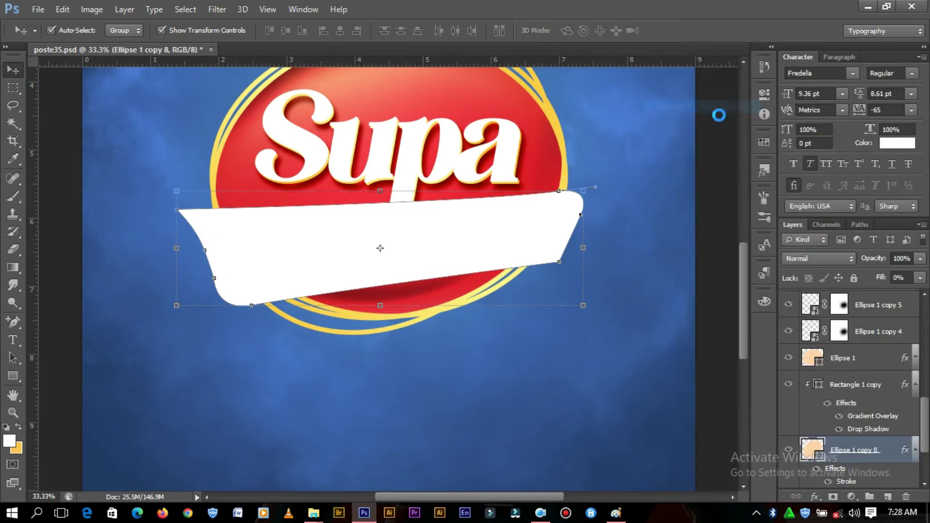
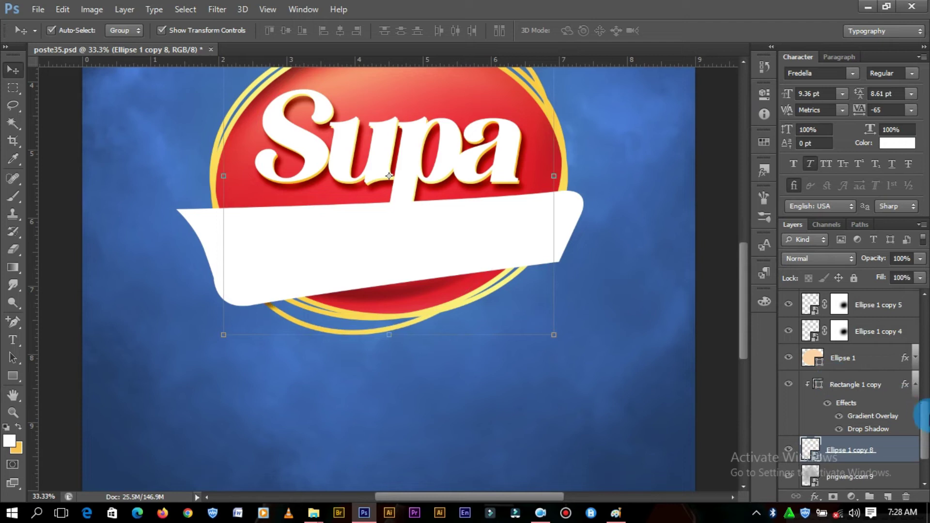
Step: Undo, move Rectangle 1 copy directly above Ellipse 1 and clip it to the circle
{"action": "key", "text": "ctrl+z"}
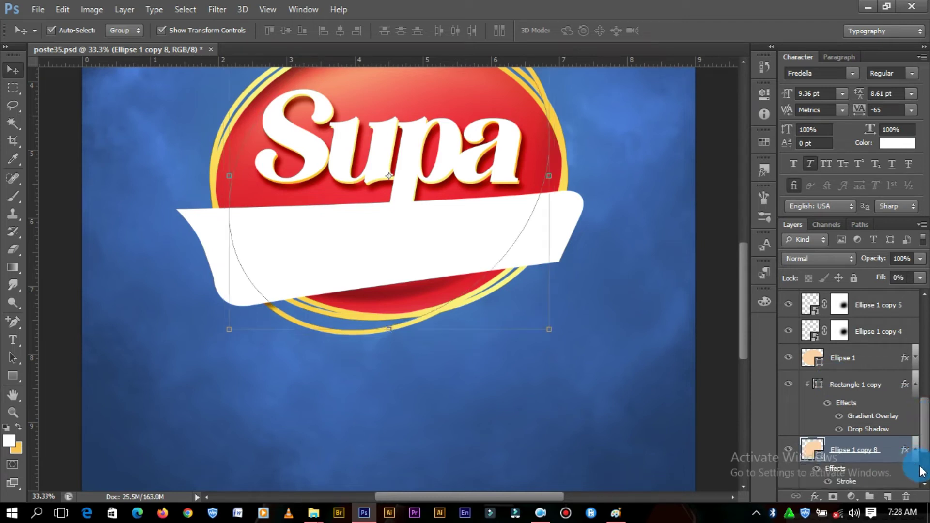
{"action": "left_click_drag", "start_coordinate": [925, 430], "coordinate": [927, 438]}
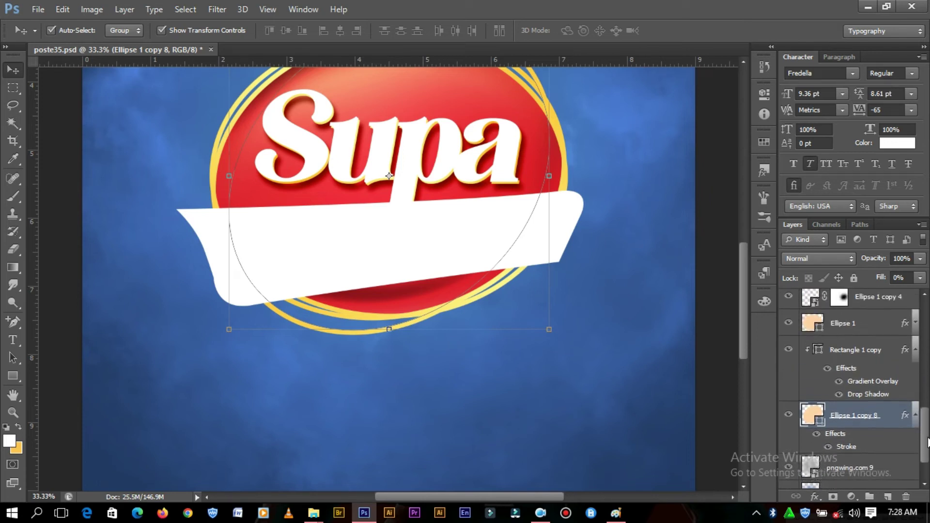
{"action": "left_click", "coordinate": [916, 338]}
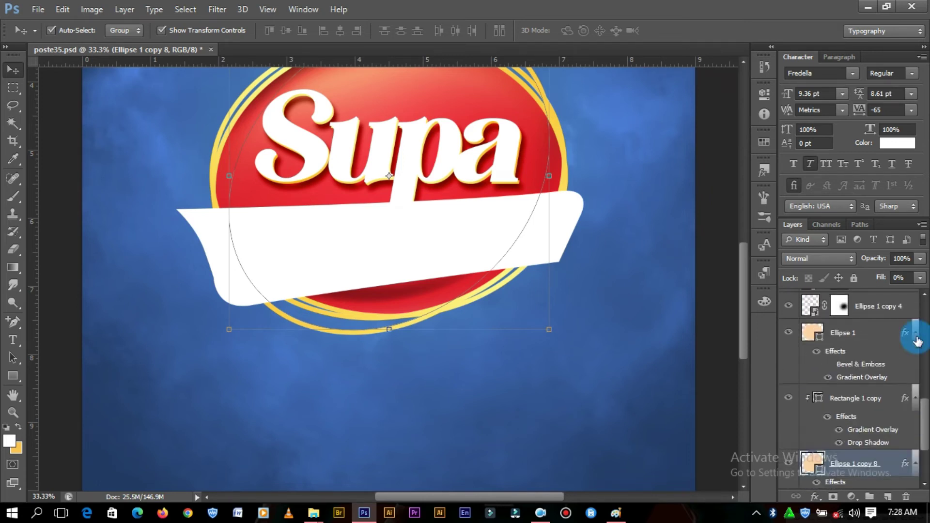
{"action": "left_click", "coordinate": [916, 337]}
{"action": "left_click", "coordinate": [876, 426]}
{"action": "left_click_drag", "start_coordinate": [867, 360], "coordinate": [878, 339]}
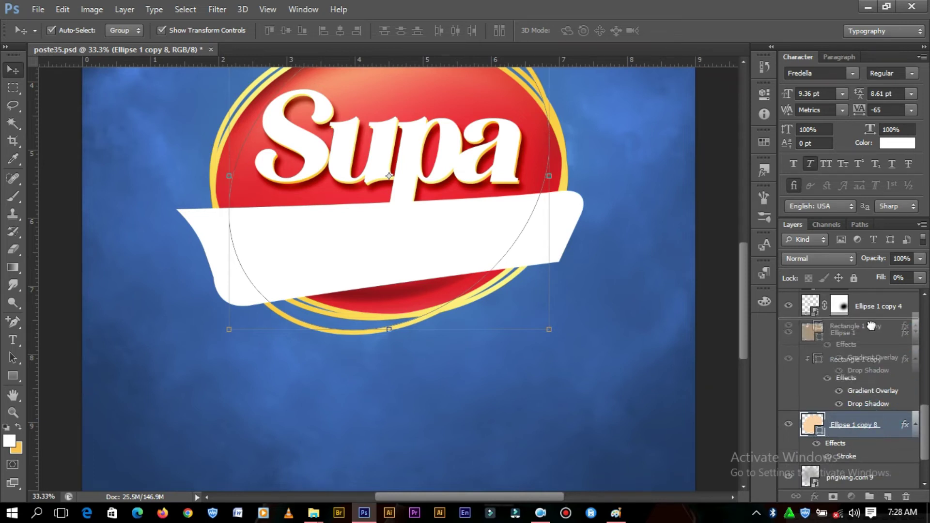
{"action": "right_click", "coordinate": [878, 339]}
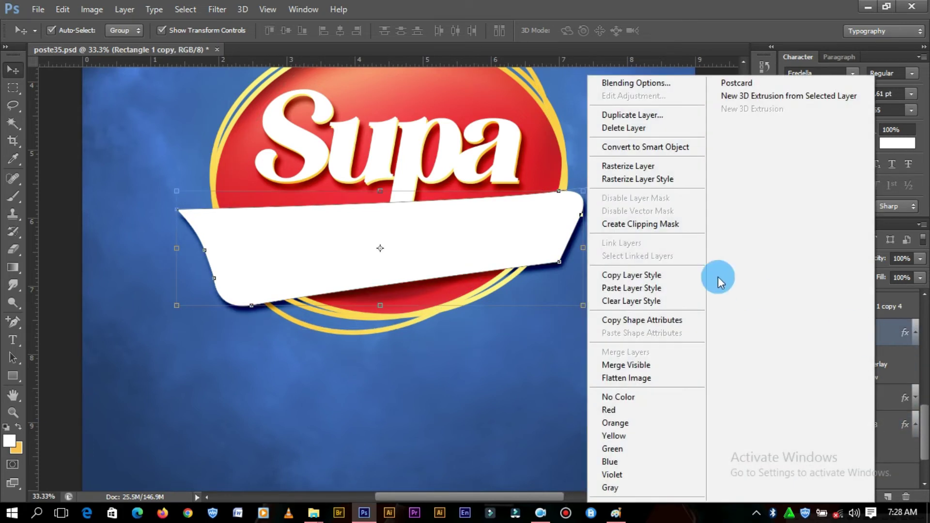
{"action": "left_click", "coordinate": [655, 228]}
{"action": "right_click", "coordinate": [819, 397]}
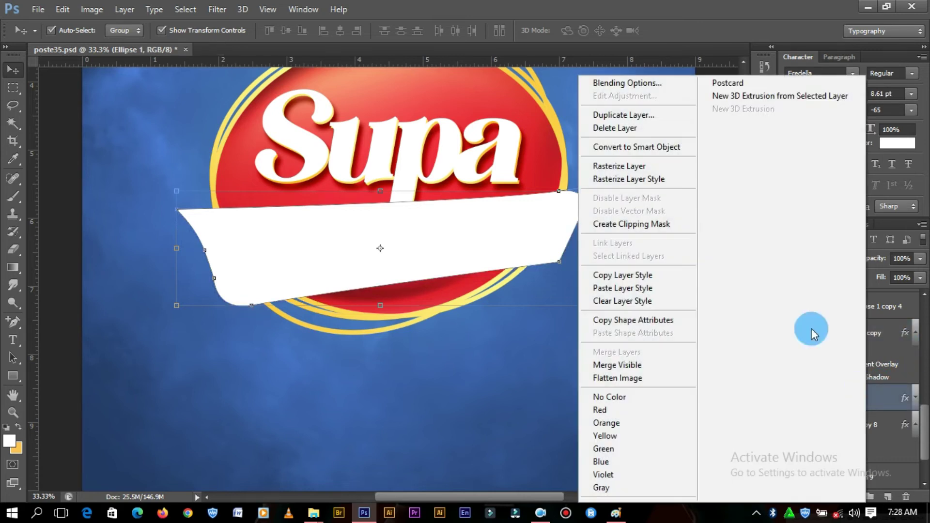
{"action": "left_click", "coordinate": [725, 303]}
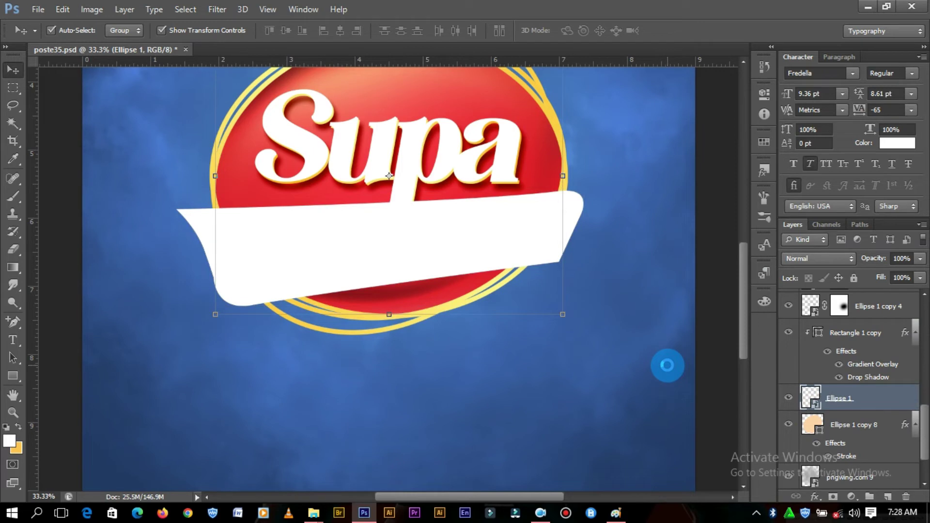
Step: Lower Rectangle 1 copy's opacity to 47%
{"action": "left_click", "coordinate": [668, 365]}
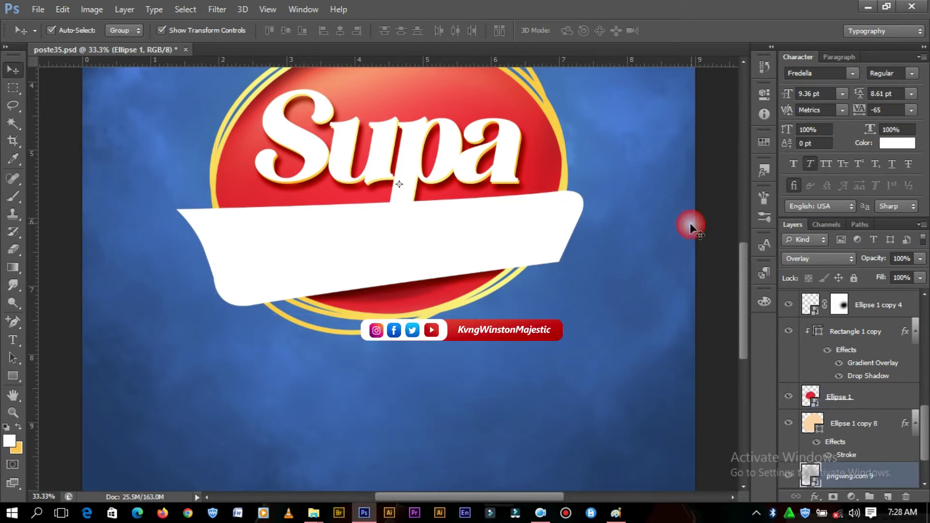
{"action": "left_click", "coordinate": [853, 398]}
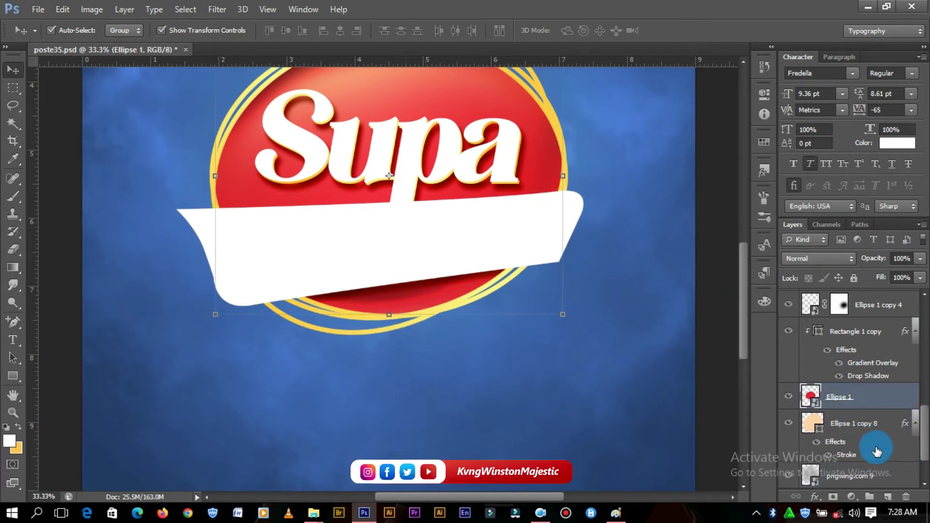
{"action": "left_click", "coordinate": [896, 330]}
{"action": "left_click", "coordinate": [920, 259]}
{"action": "left_click_drag", "start_coordinate": [919, 273], "coordinate": [883, 273]}
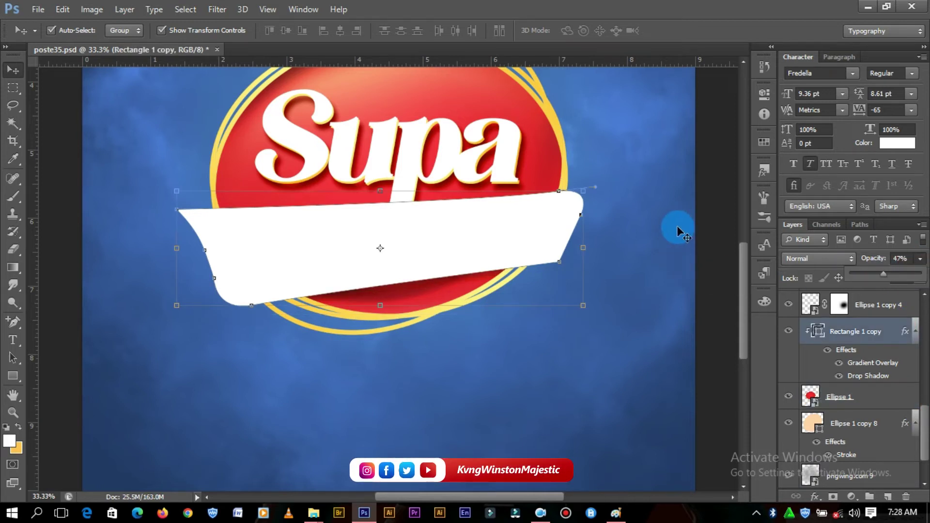
{"action": "left_click", "coordinate": [550, 215]}
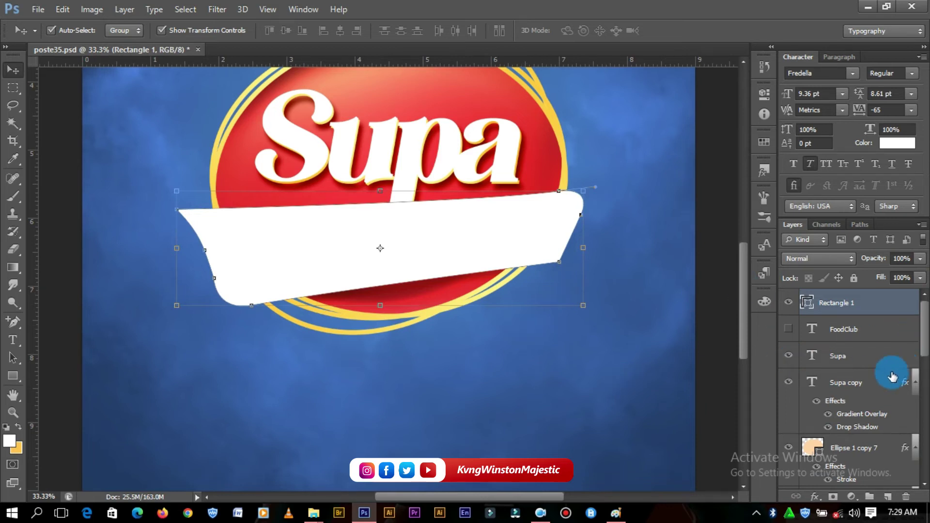
{"action": "left_click", "coordinate": [846, 383]}
{"action": "left_click_drag", "start_coordinate": [924, 358], "coordinate": [926, 421]}
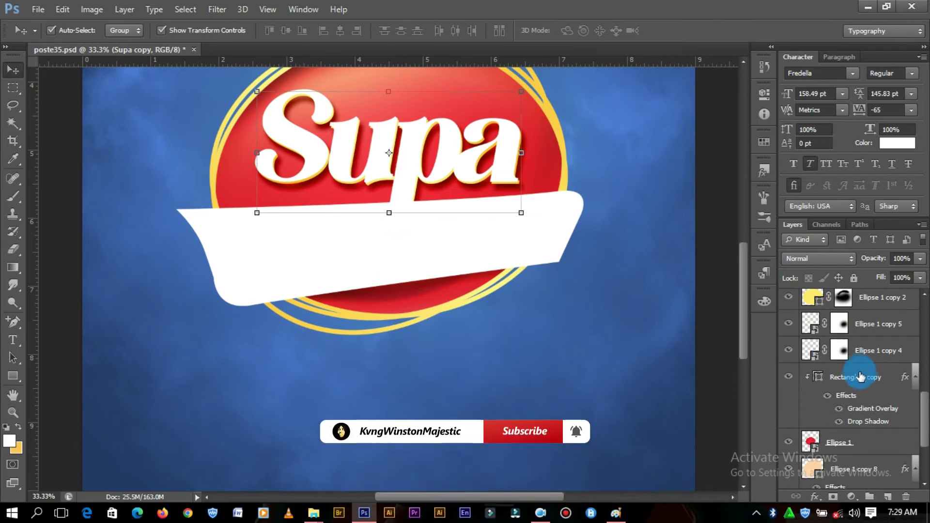
{"action": "left_click", "coordinate": [857, 378]}
{"action": "left_click_drag", "start_coordinate": [923, 398], "coordinate": [923, 327]}
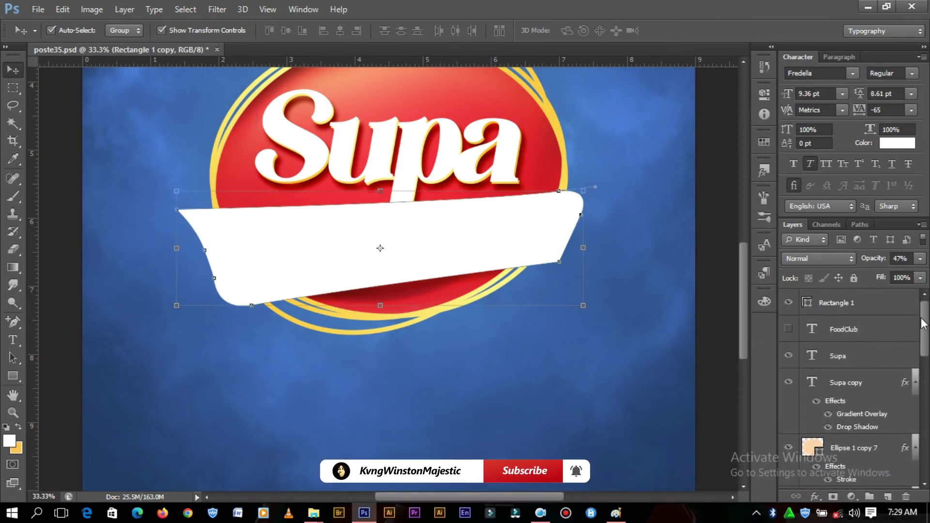
{"action": "left_click", "coordinate": [859, 380]}
{"action": "mouse_move", "coordinate": [924, 354]}
{"action": "left_mouse_down"}
{"action": "mouse_move", "coordinate": [920, 416]}
{"action": "mouse_move", "coordinate": [921, 371]}
{"action": "left_mouse_up"}
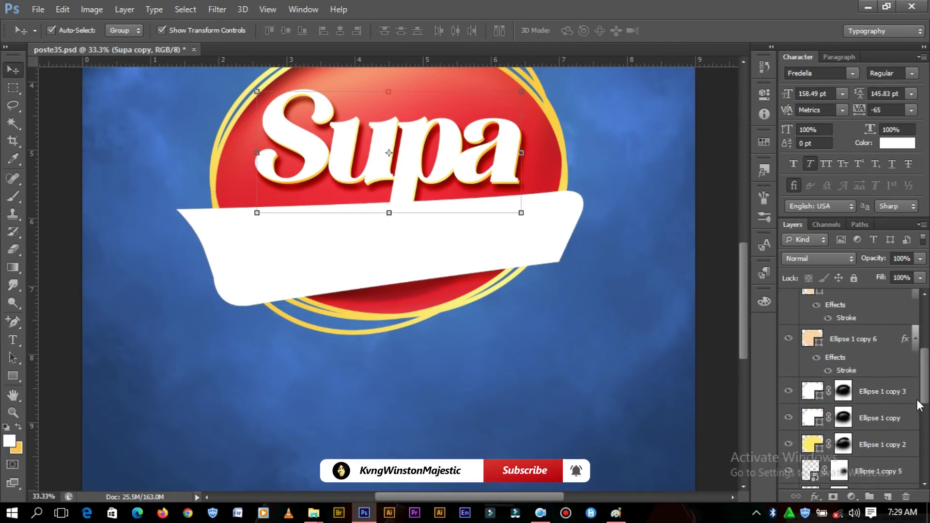
Step: Copy the layer style from Ellipse 1 copy 7 and paste it onto Rectangle 1
{"action": "right_click", "coordinate": [867, 404]}
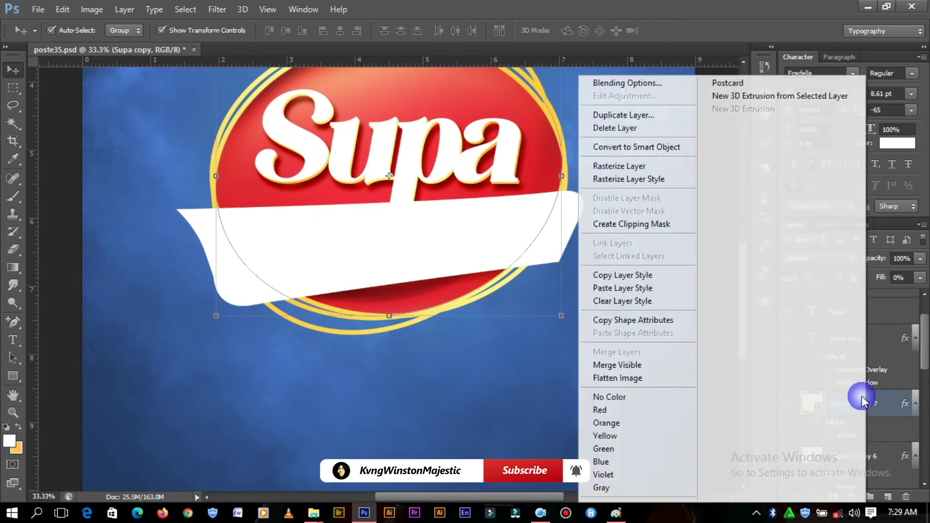
{"action": "left_click", "coordinate": [647, 273]}
{"action": "left_click", "coordinate": [465, 220]}
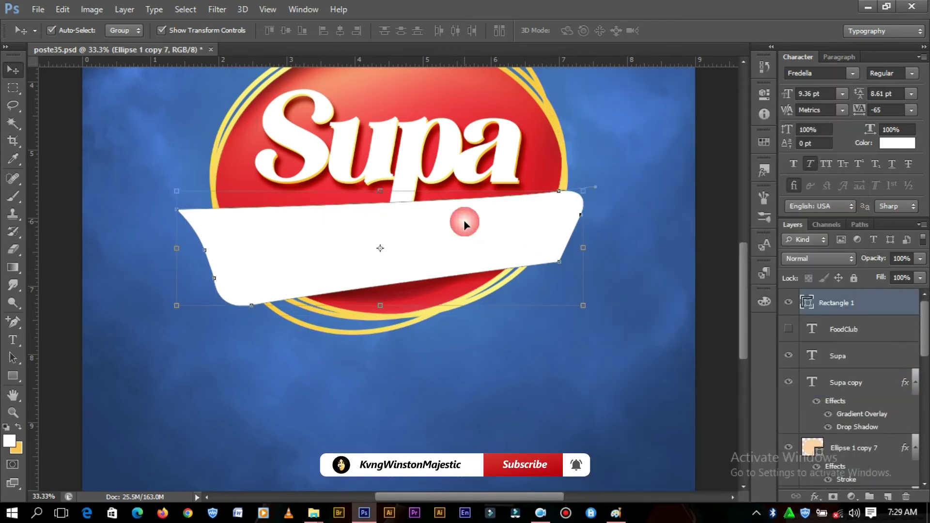
{"action": "right_click", "coordinate": [848, 304]}
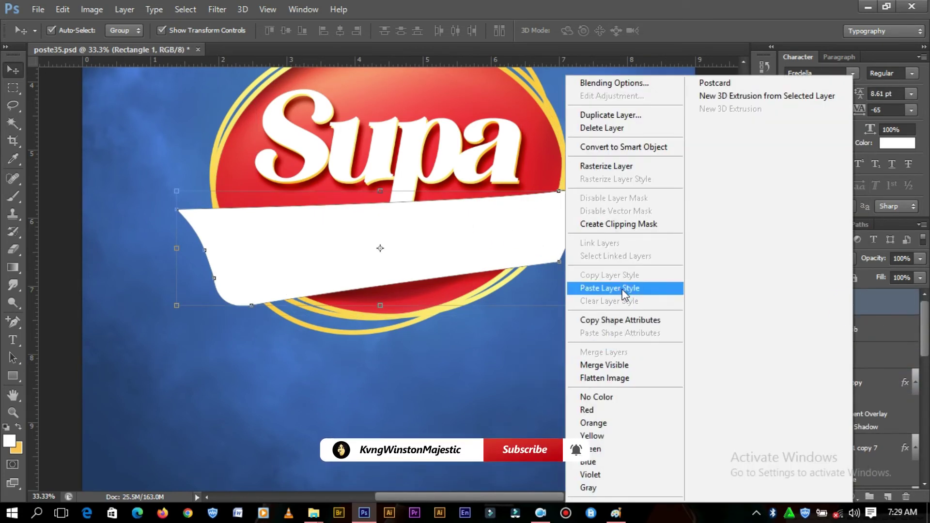
{"action": "left_click", "coordinate": [615, 289]}
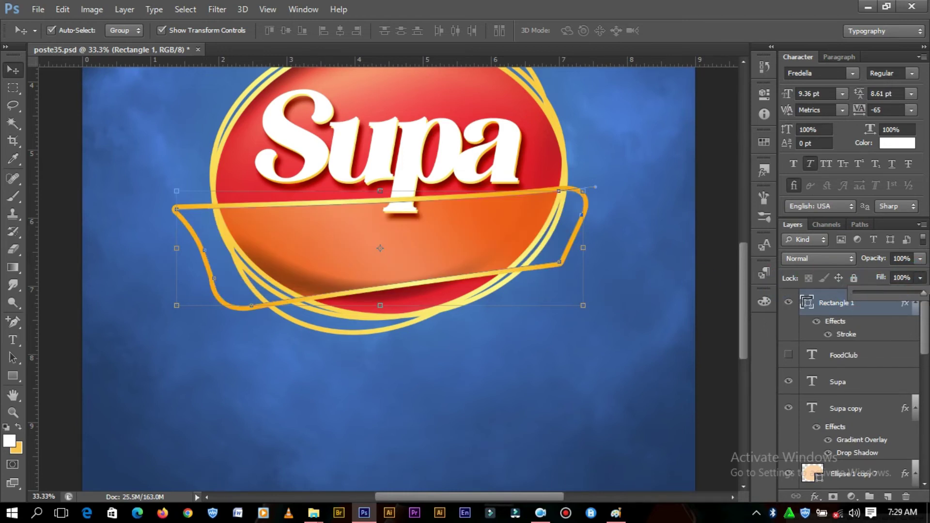
{"action": "left_click", "coordinate": [694, 180]}
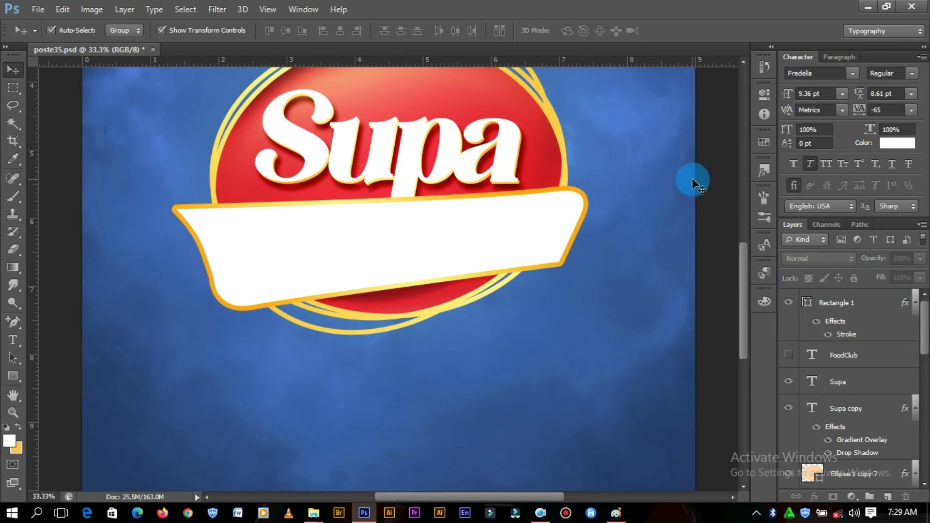
{"action": "left_click", "coordinate": [542, 222]}
{"action": "left_click", "coordinate": [688, 152]}
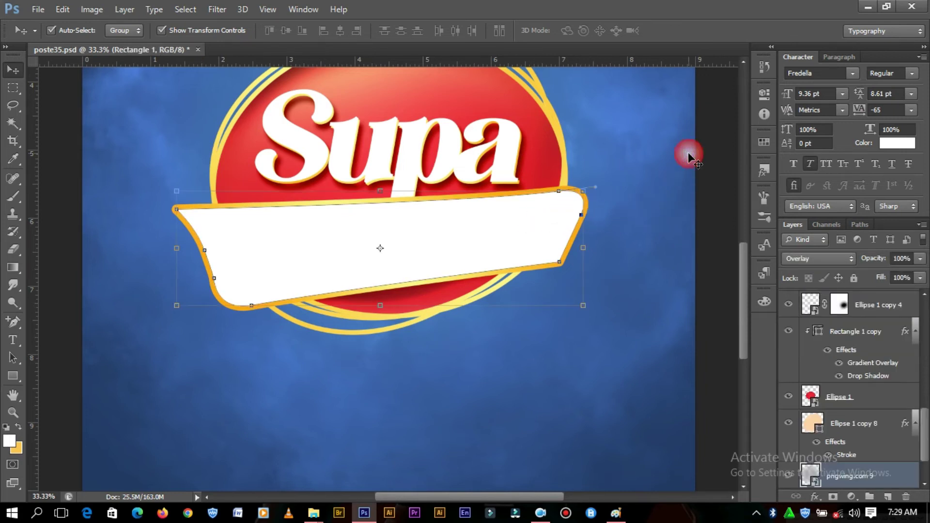
{"action": "key", "text": "ctrl+minus"}
{"action": "key", "text": "ctrl+minus"}
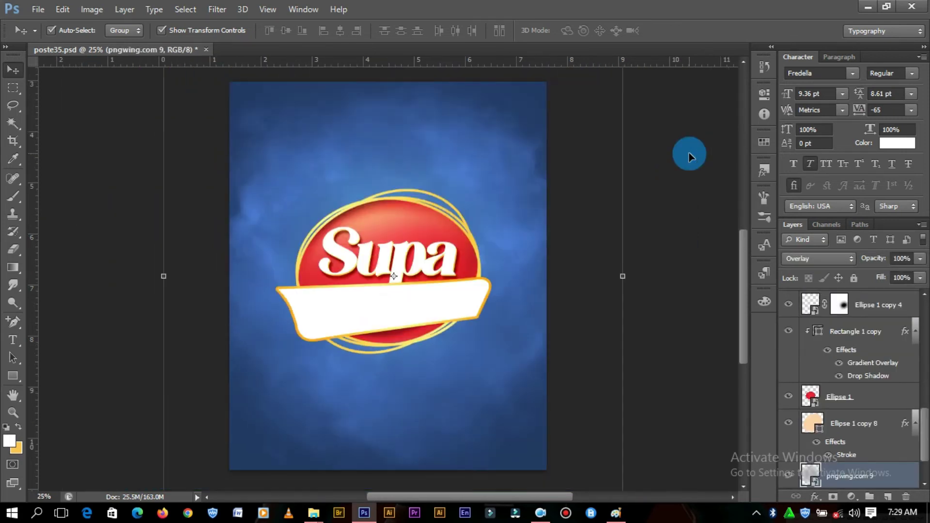
{"action": "key", "text": "ctrl+plus"}
{"action": "left_click", "coordinate": [496, 320]}
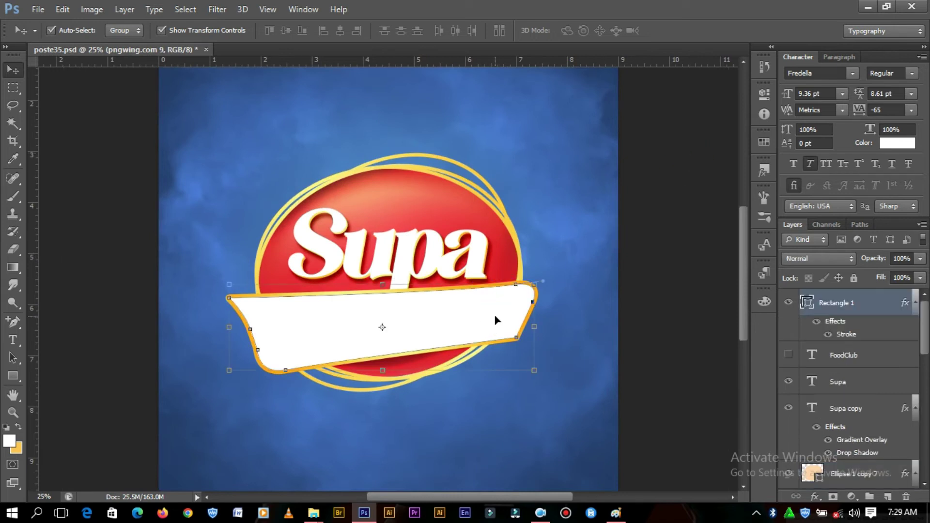
Step: Change the Rectangle 1 Stroke effect's position to Inside
{"action": "double_click", "coordinate": [843, 335]}
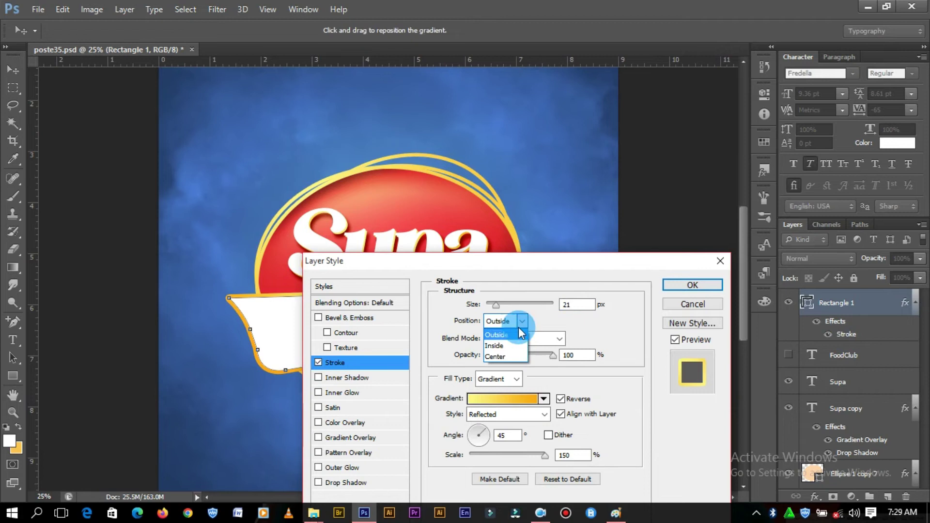
{"action": "left_click", "coordinate": [499, 346]}
{"action": "left_click_drag", "start_coordinate": [594, 265], "coordinate": [723, 114]}
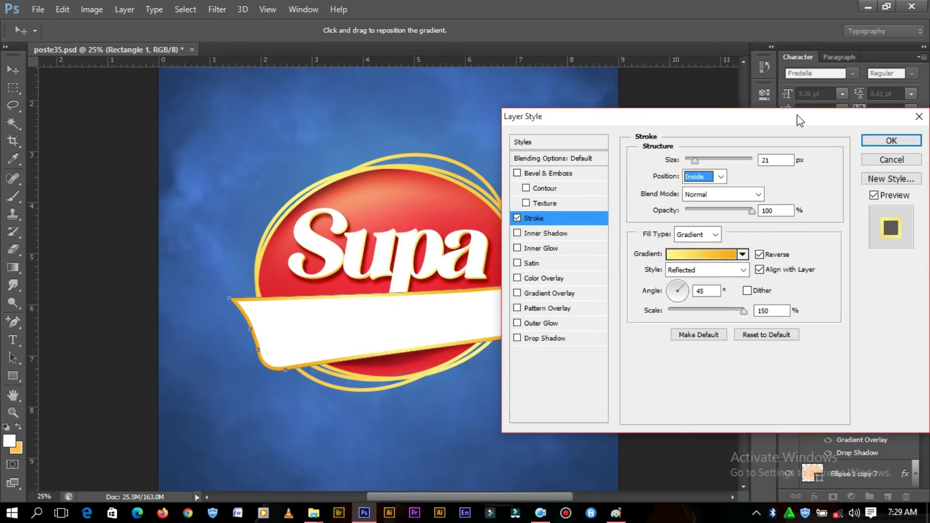
{"action": "left_click", "coordinate": [823, 134]}
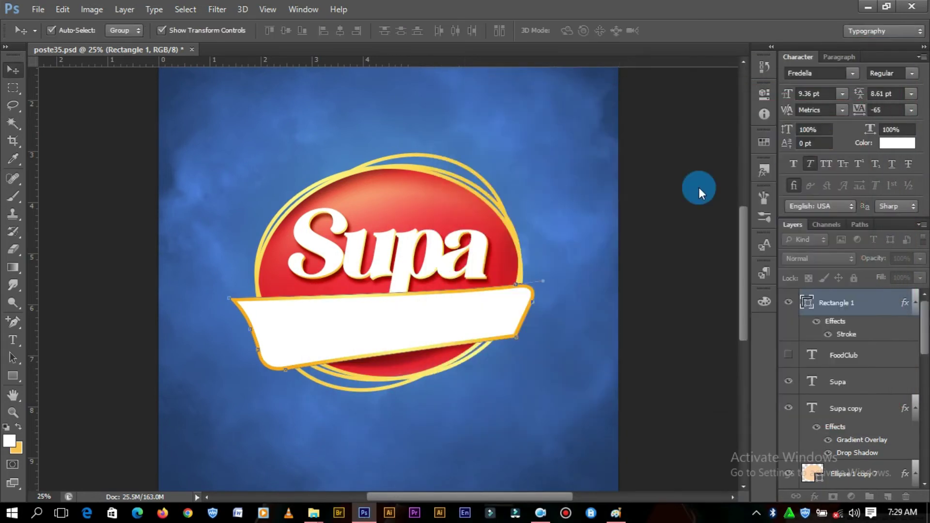
{"action": "left_click", "coordinate": [675, 175]}
{"action": "left_click", "coordinate": [418, 319]}
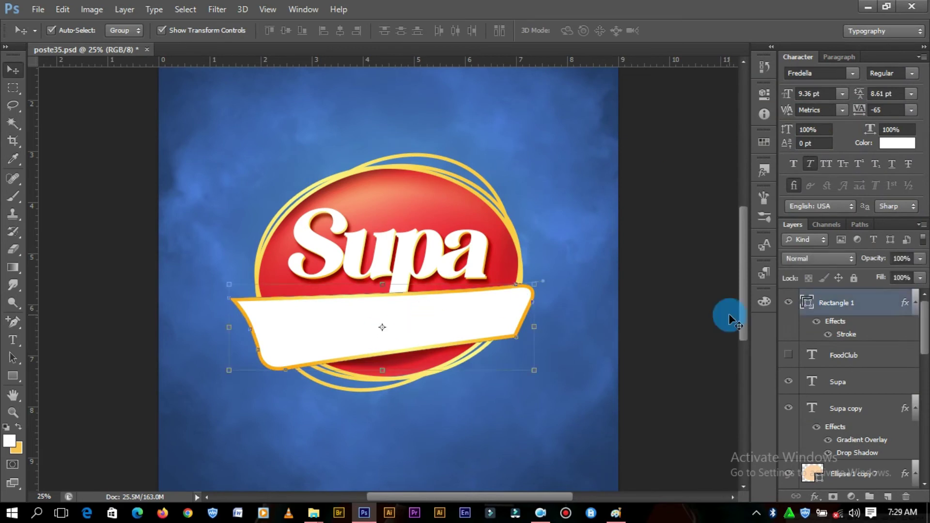
Step: Add a Gradient Overlay to the banner running from dark navy to canvas-sampled blue
{"action": "left_click", "coordinate": [816, 497]}
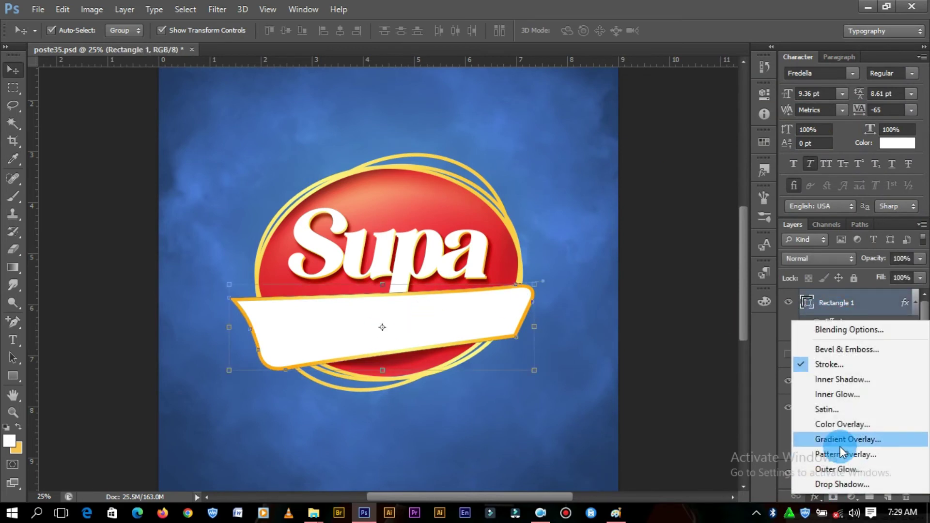
{"action": "left_click", "coordinate": [845, 438]}
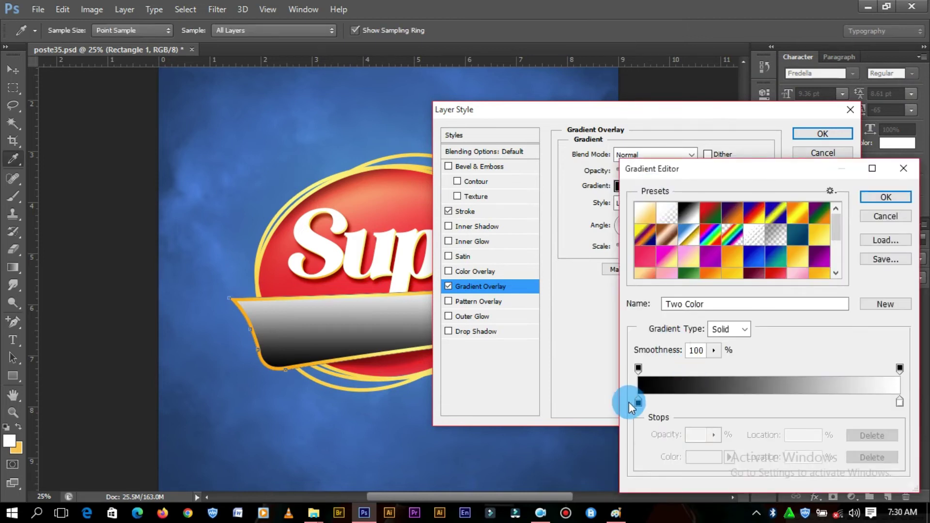
{"action": "left_click", "coordinate": [638, 403]}
{"action": "left_click", "coordinate": [342, 462]}
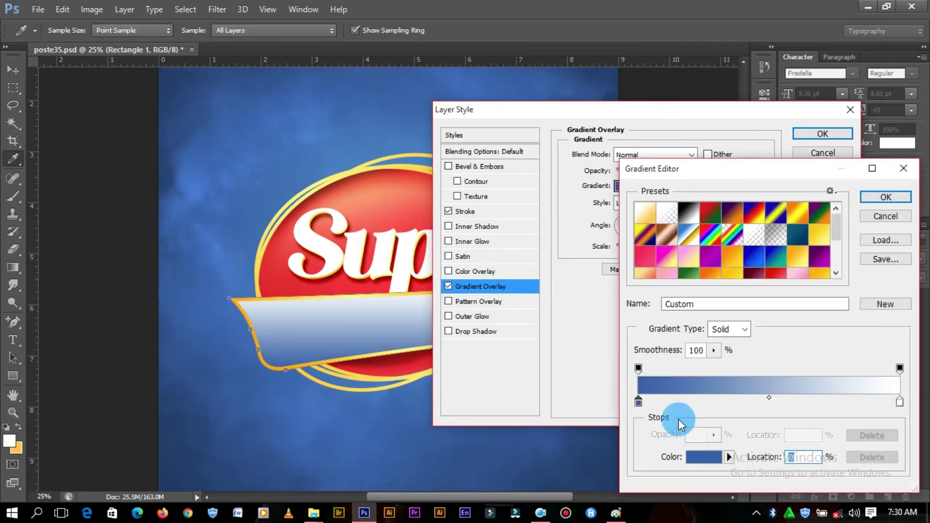
{"action": "double_click", "coordinate": [639, 403]}
{"action": "left_click_drag", "start_coordinate": [712, 388], "coordinate": [709, 415]}
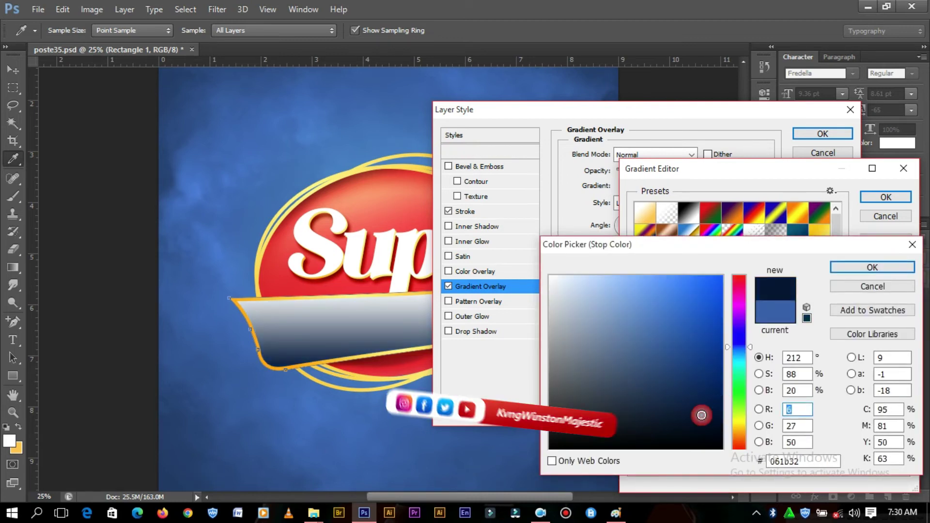
{"action": "left_click", "coordinate": [869, 268]}
{"action": "left_click", "coordinate": [900, 403]}
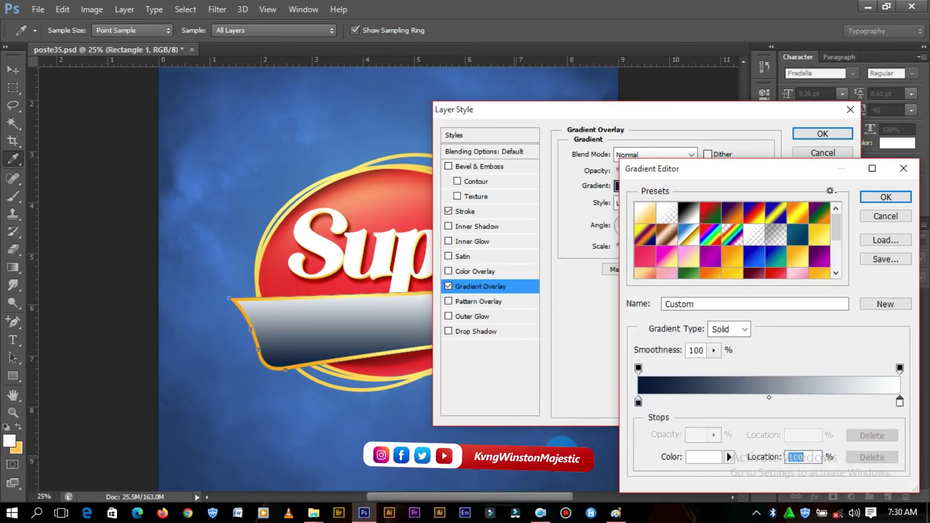
{"action": "left_click", "coordinate": [225, 443]}
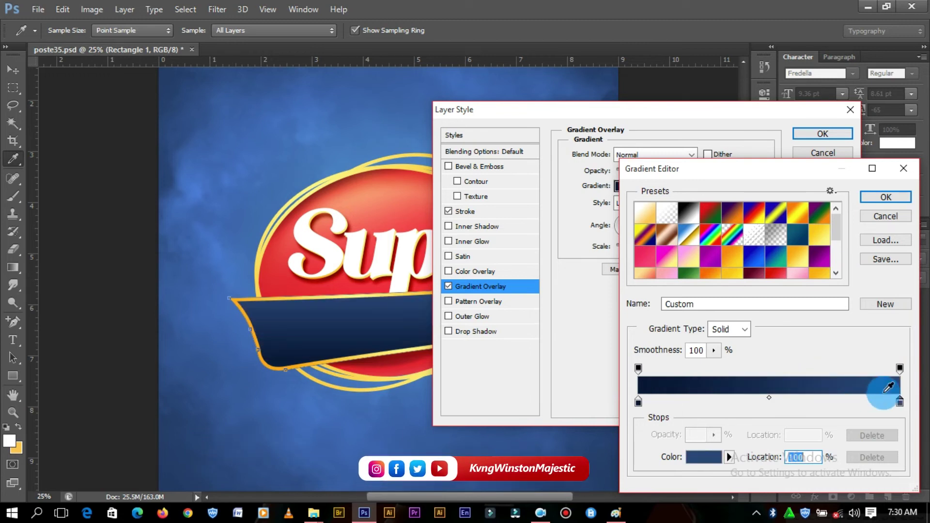
{"action": "left_click", "coordinate": [894, 196]}
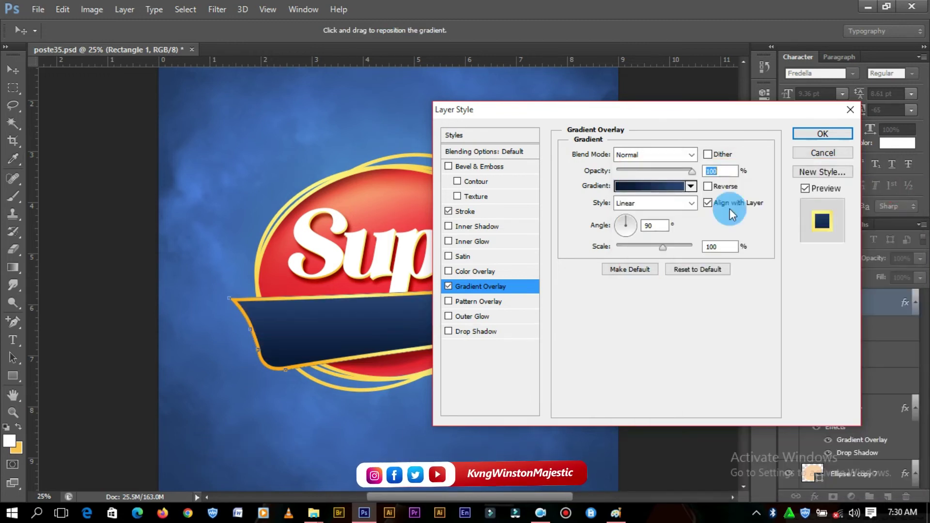
Step: Set the gradient overlay angle to 113° and scale to 150%, and apply it
{"action": "left_click", "coordinate": [624, 221]}
{"action": "left_click_drag", "start_coordinate": [627, 223], "coordinate": [622, 222]}
{"action": "left_click_drag", "start_coordinate": [682, 108], "coordinate": [683, 97]}
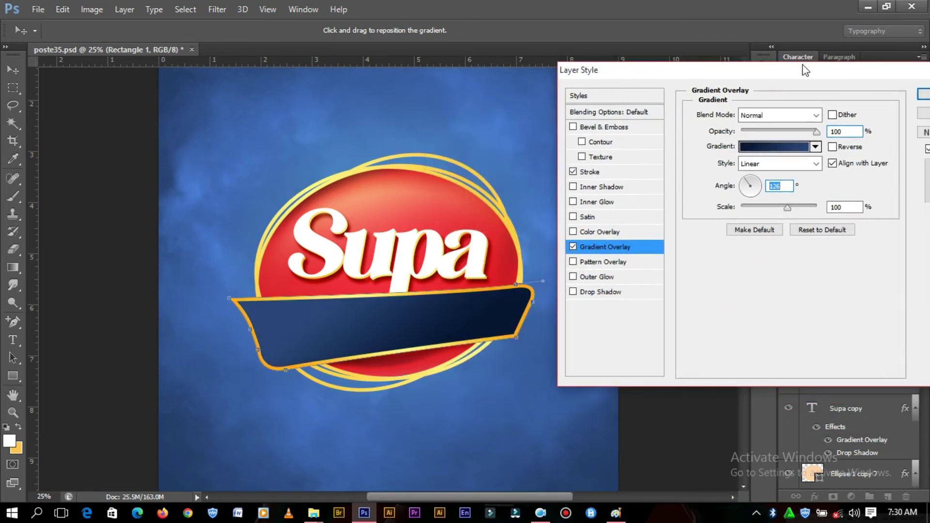
{"action": "left_click_drag", "start_coordinate": [612, 210], "coordinate": [619, 210]}
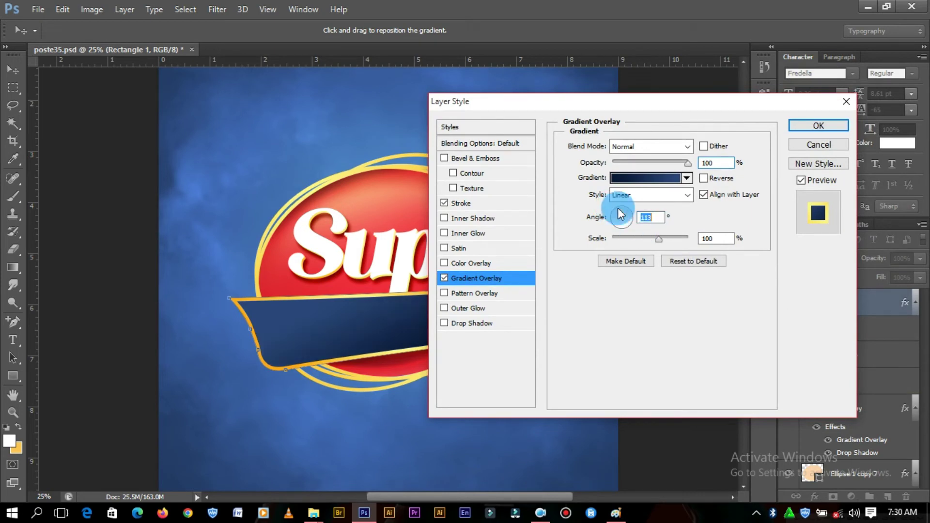
{"action": "left_click_drag", "start_coordinate": [659, 238], "coordinate": [702, 238]}
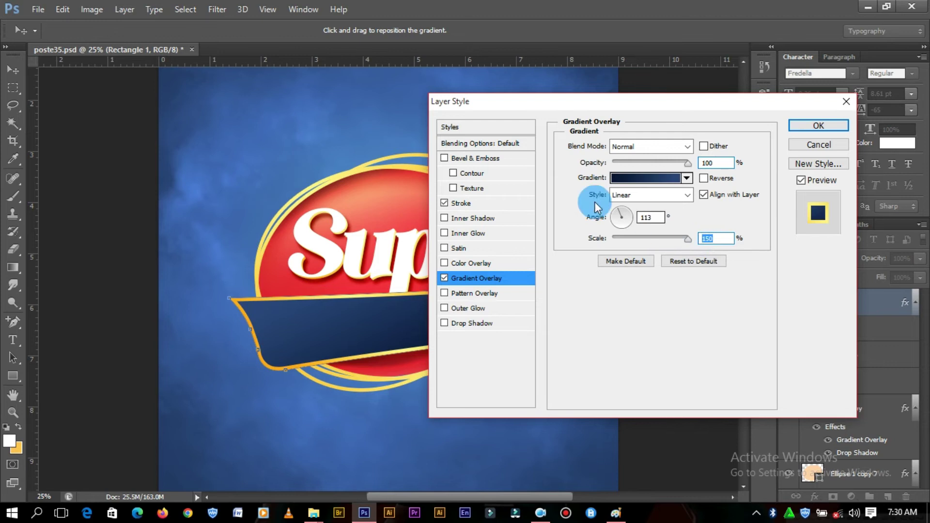
{"action": "left_click_drag", "start_coordinate": [673, 122], "coordinate": [633, 204]}
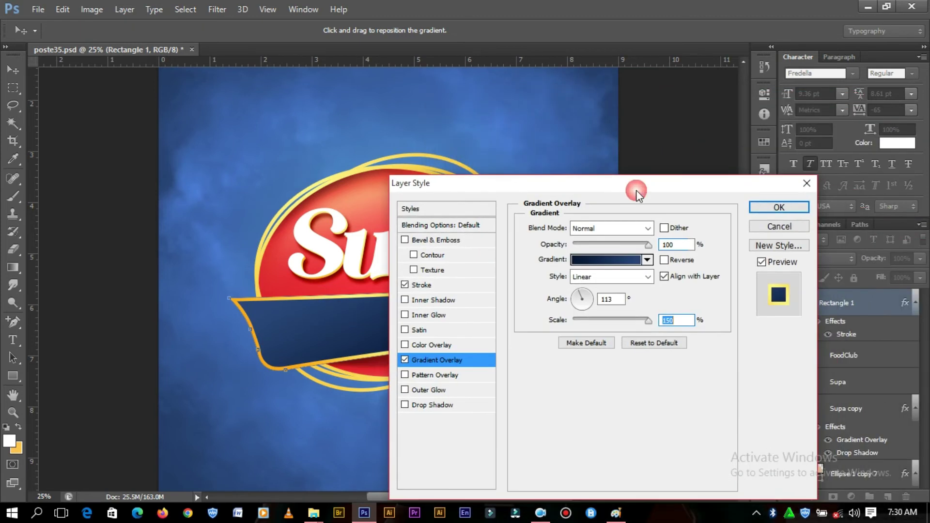
{"action": "left_click", "coordinate": [768, 212]}
Step: Duplicate the Rectangle 1 banner layer with Ctrl+J
{"action": "left_click", "coordinate": [695, 151]}
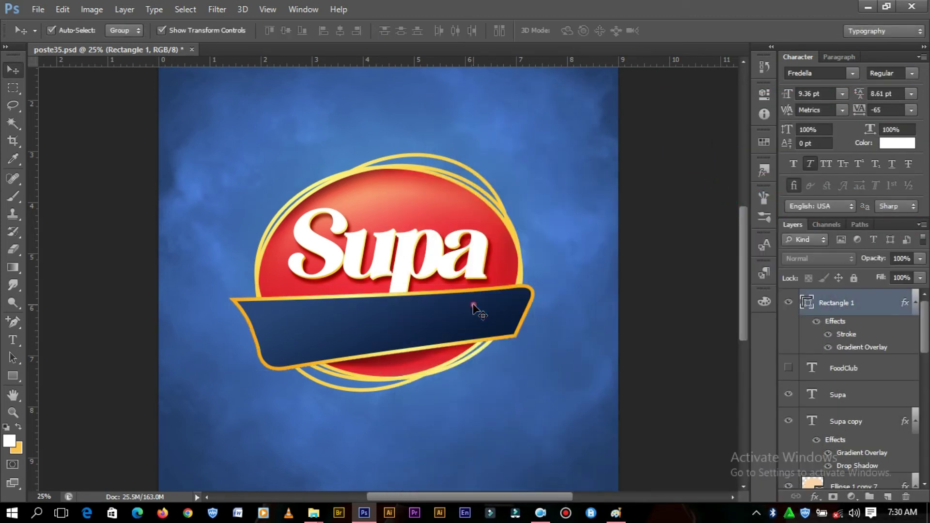
{"action": "left_click", "coordinate": [853, 305]}
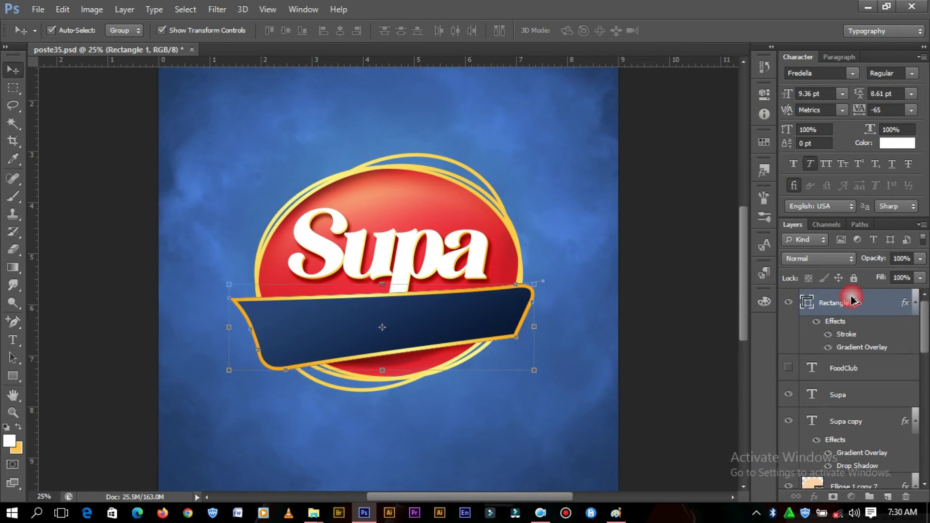
{"action": "key", "text": "ctrl+j"}
{"action": "right_click", "coordinate": [848, 299]}
Step: Clear the copy's layer style, add a mask, and erase all but its left end
{"action": "left_click", "coordinate": [623, 302]}
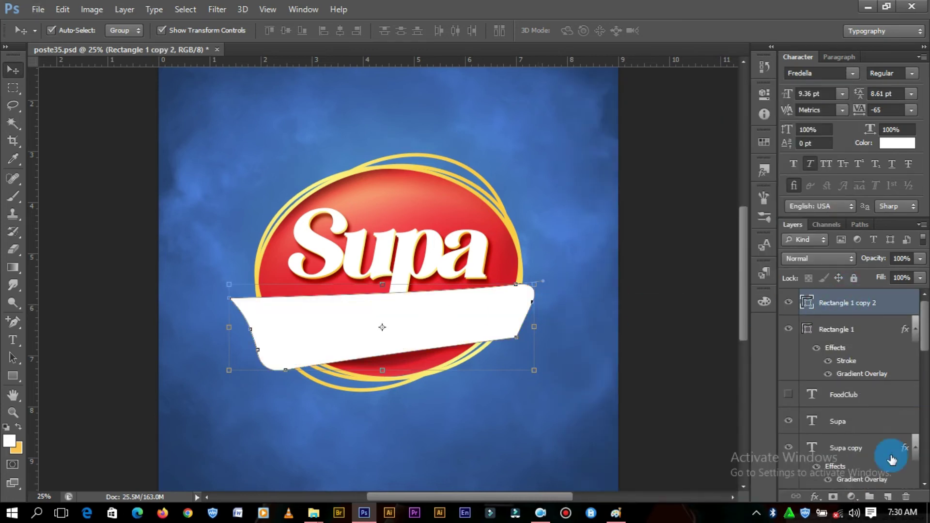
{"action": "left_click", "coordinate": [833, 497]}
{"action": "left_click", "coordinate": [8, 254]}
{"action": "left_click", "coordinate": [481, 337]}
{"action": "mouse_move", "coordinate": [453, 423]}
{"action": "left_mouse_down"}
{"action": "mouse_move", "coordinate": [363, 403]}
{"action": "mouse_move", "coordinate": [396, 391]}
{"action": "mouse_move", "coordinate": [311, 374]}
{"action": "mouse_move", "coordinate": [415, 405]}
{"action": "left_mouse_up"}
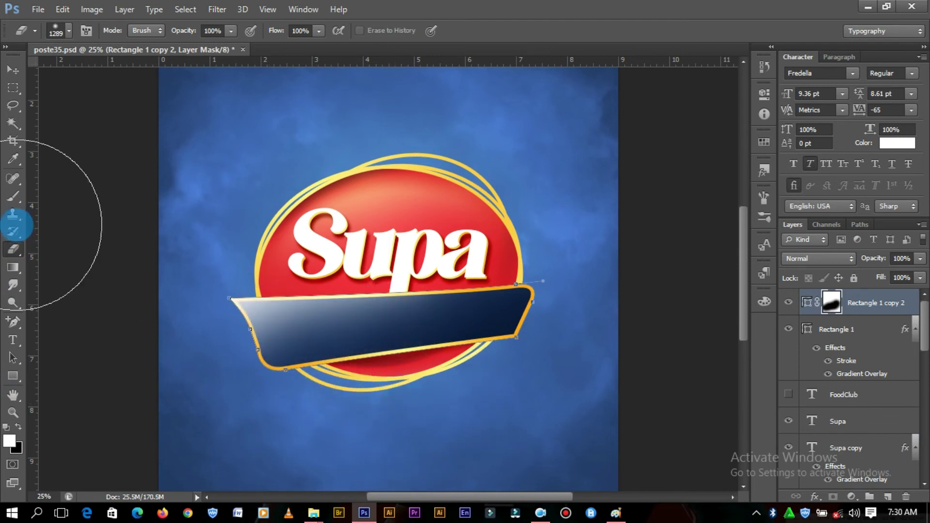
Step: Set the masked white banner copy's blend mode to Overlay
{"action": "left_click", "coordinate": [13, 69]}
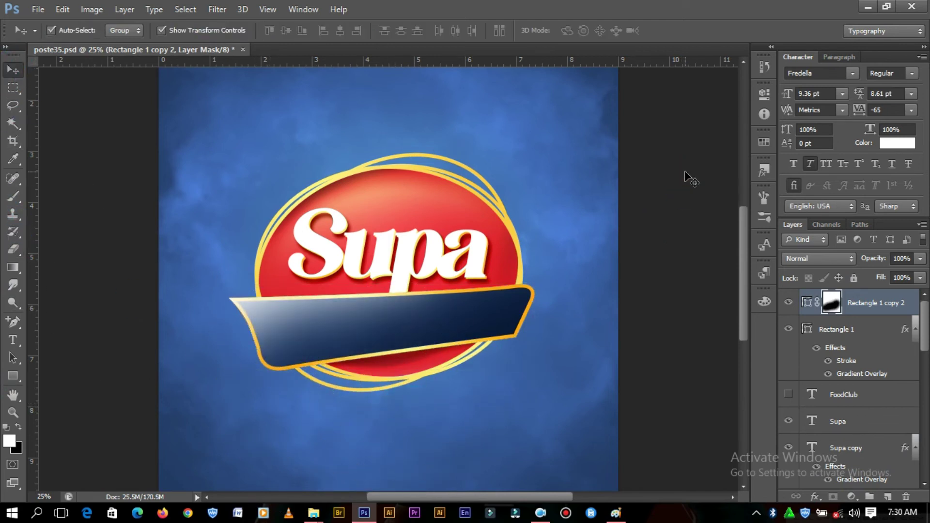
{"action": "left_click", "coordinate": [590, 290]}
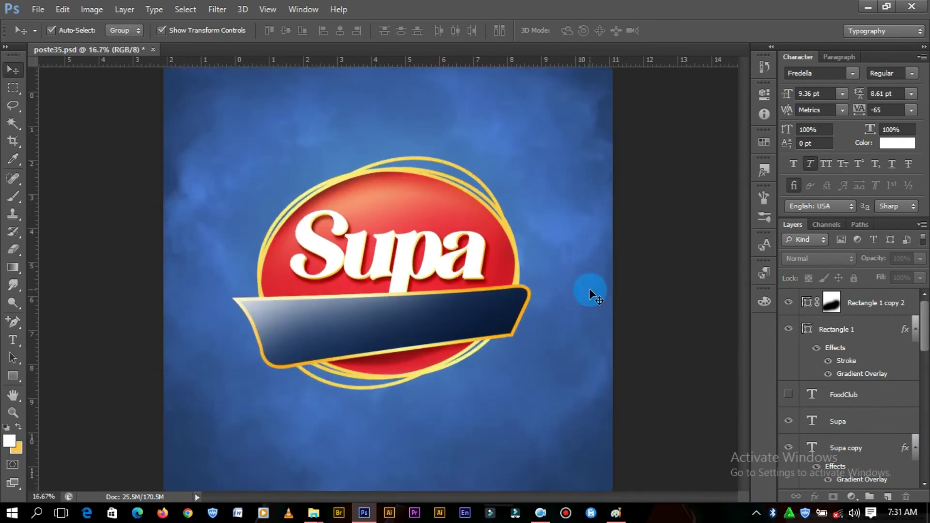
{"action": "left_click", "coordinate": [291, 311]}
{"action": "left_click", "coordinate": [858, 318]}
{"action": "left_click", "coordinate": [818, 259]}
{"action": "left_click", "coordinate": [806, 170]}
{"action": "left_click", "coordinate": [852, 308]}
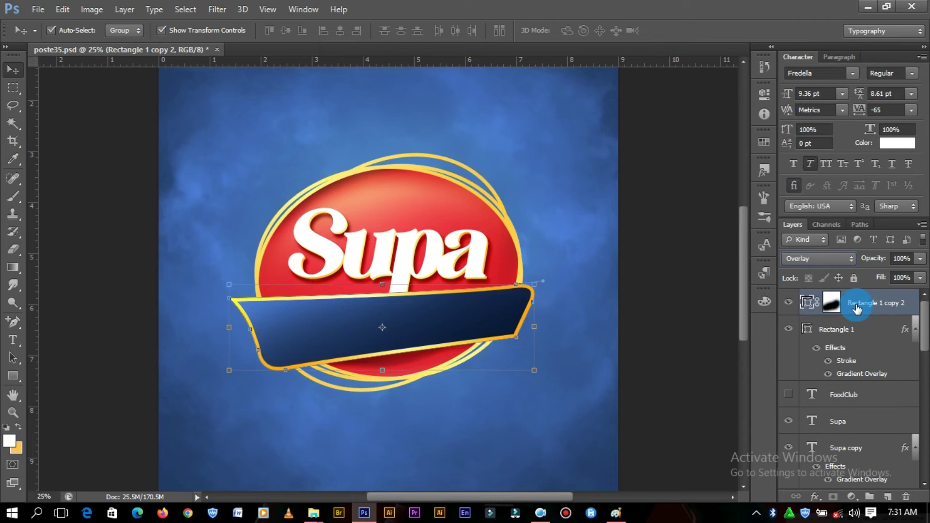
Step: Duplicate the highlight as Rectangle 1 copy 3, keeping Normal blending
{"action": "left_click_drag", "start_coordinate": [856, 308], "coordinate": [866, 326], "text": "alt"}
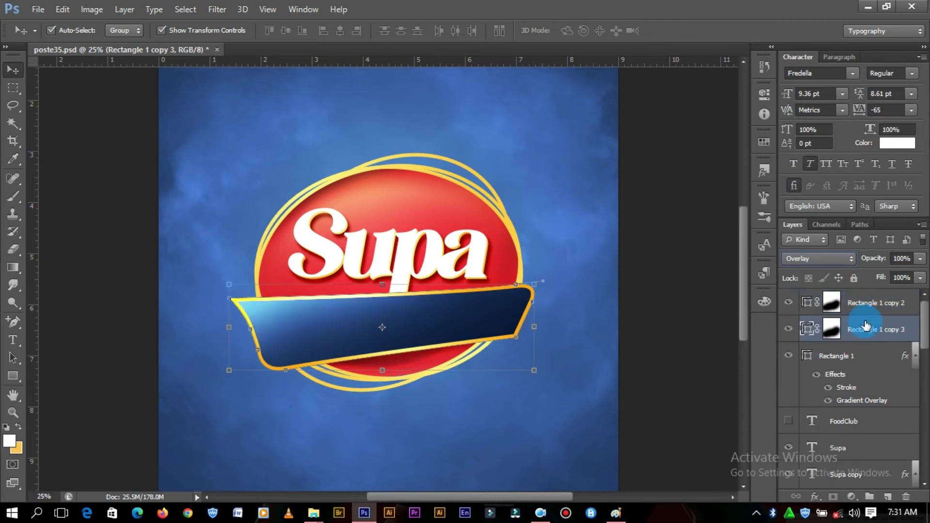
{"action": "left_click", "coordinate": [868, 325], "text": "ctrl"}
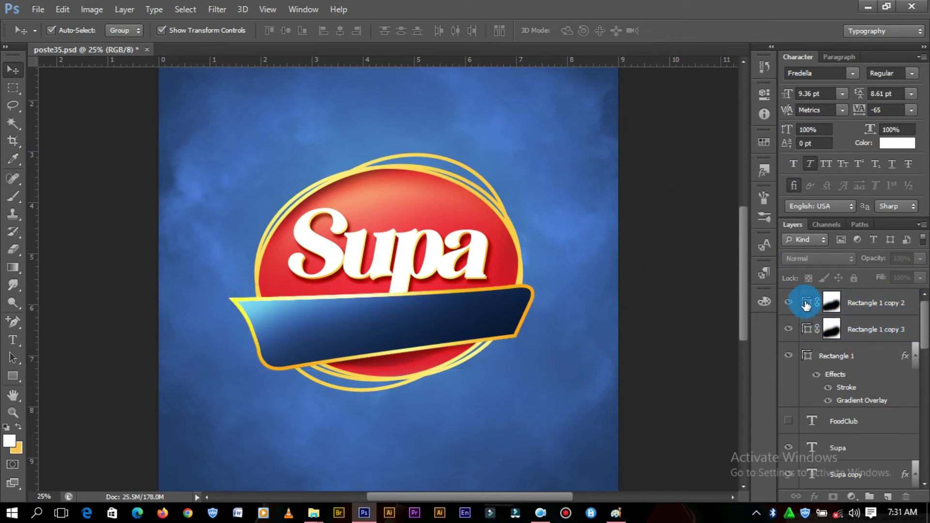
{"action": "left_click_drag", "start_coordinate": [830, 305], "coordinate": [854, 317]}
{"action": "left_click", "coordinate": [864, 322]}
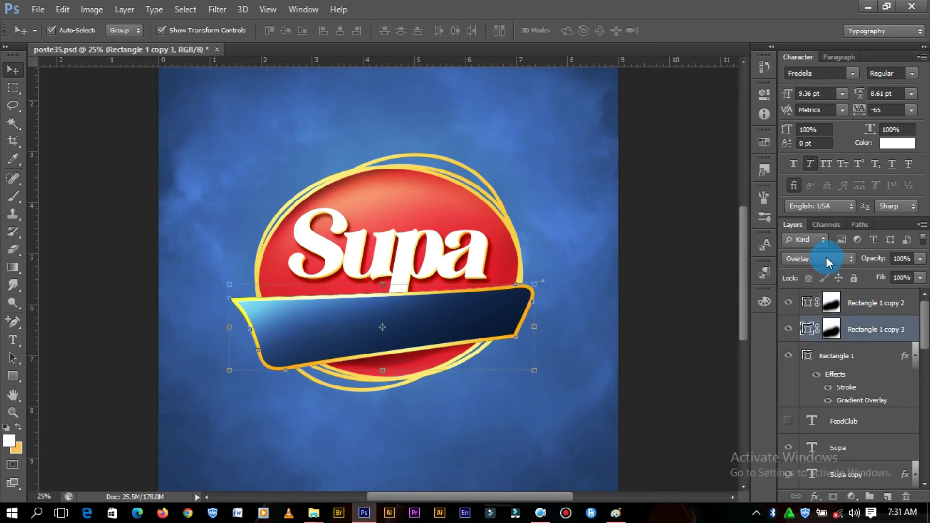
{"action": "left_click", "coordinate": [824, 259]}
{"action": "left_click", "coordinate": [793, 6]}
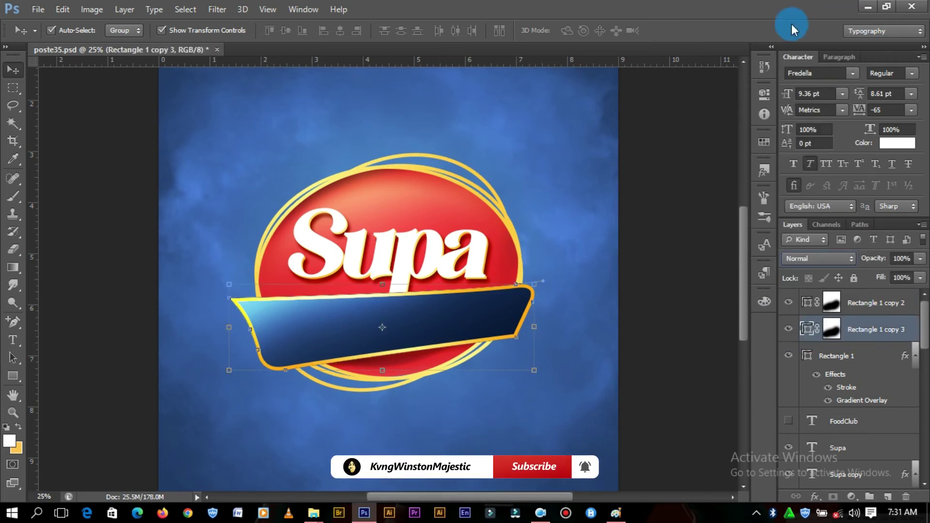
{"action": "left_click", "coordinate": [920, 278]}
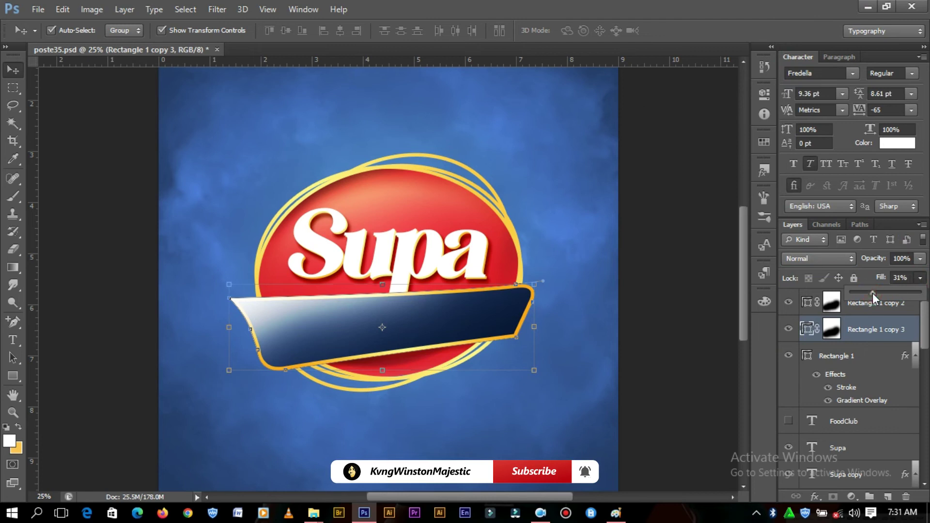
Step: Refine the first highlight copy's mask with a 152 px Eraser
{"action": "left_click", "coordinate": [833, 311]}
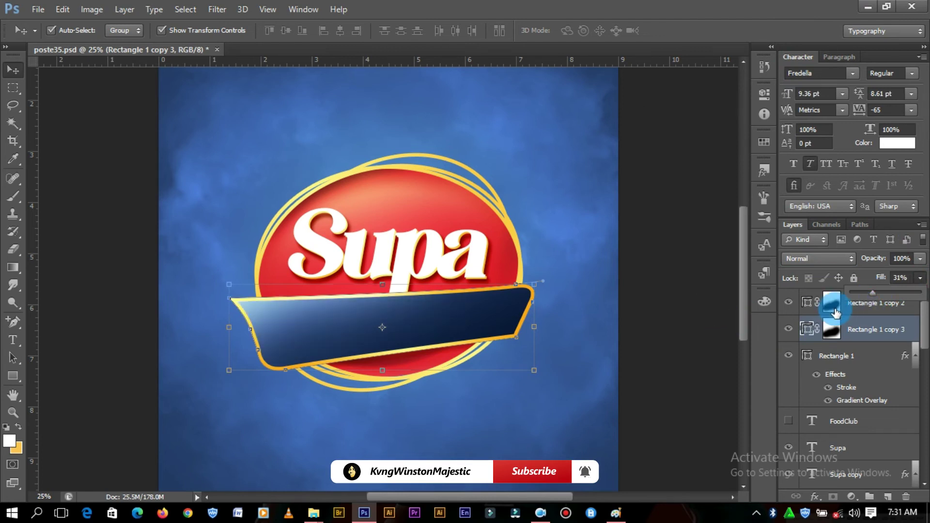
{"action": "left_click", "coordinate": [13, 249]}
{"action": "right_click", "coordinate": [217, 153]}
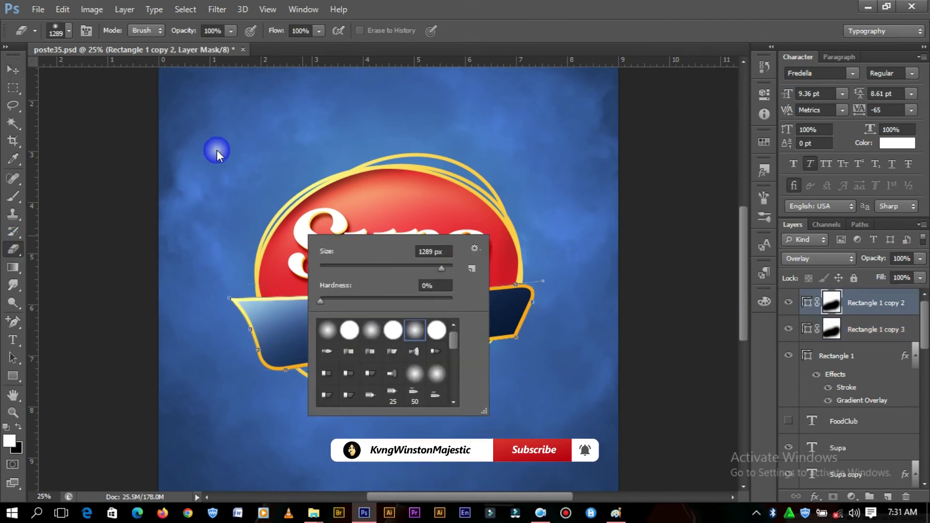
{"action": "left_click_drag", "start_coordinate": [407, 265], "coordinate": [415, 270]}
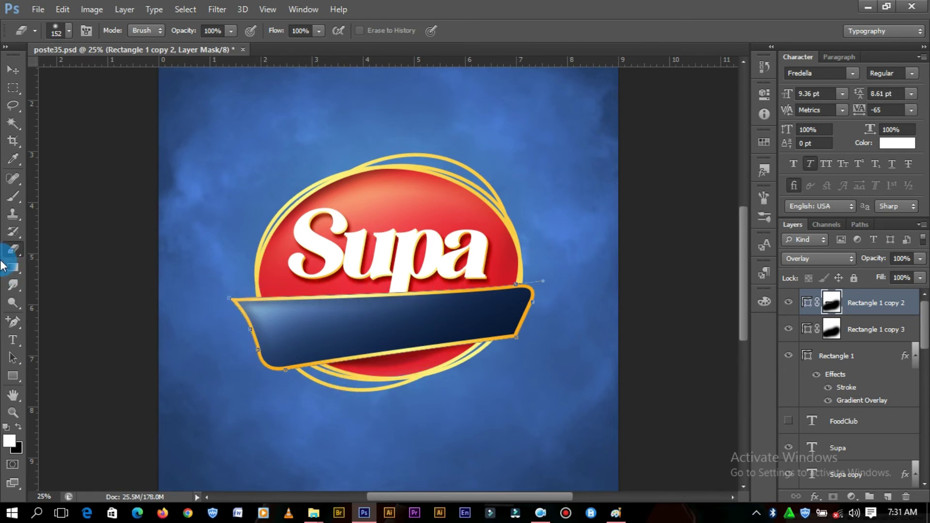
{"action": "left_click", "coordinate": [13, 73]}
{"action": "left_click", "coordinate": [671, 222]}
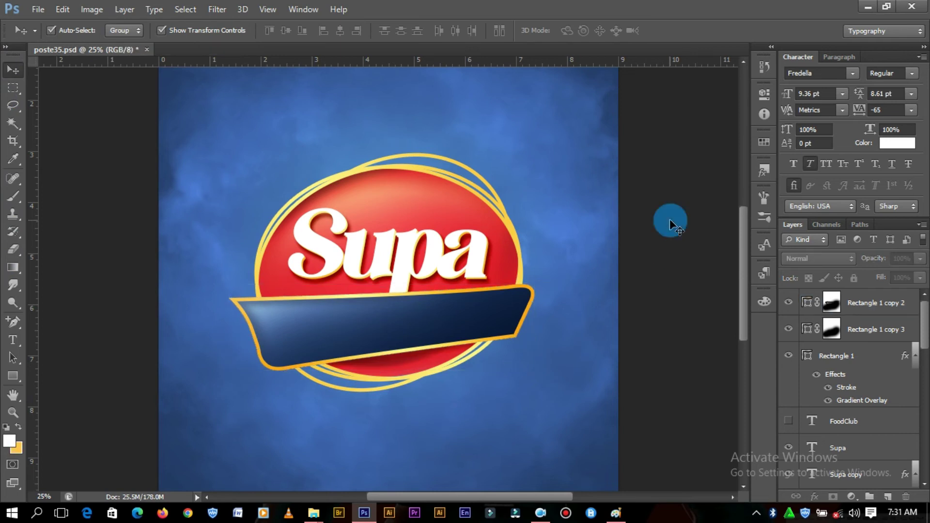
{"action": "key", "text": "ctrl+minus"}
{"action": "key", "text": "ctrl+plus"}
Step: Set Rectangle 1 copy 3's fill to 31%, then select the FoodClub text layer
{"action": "left_click", "coordinate": [863, 329]}
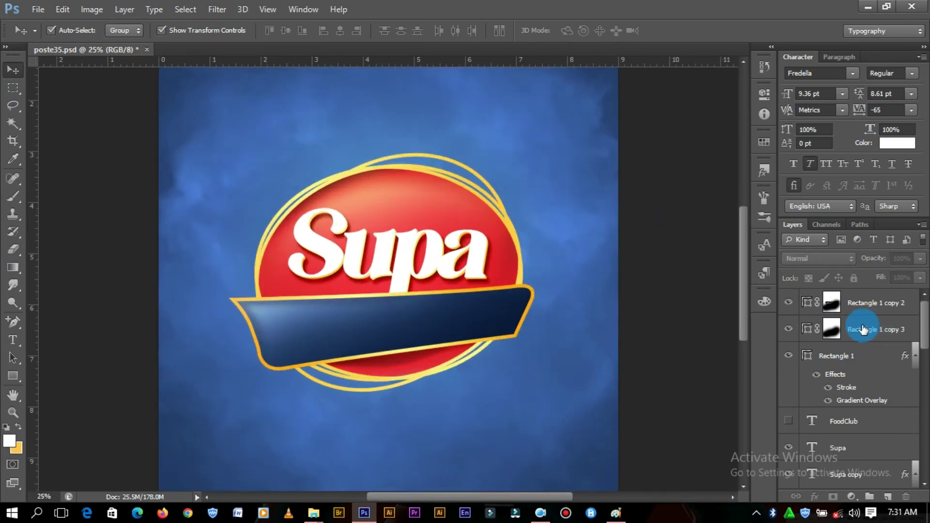
{"action": "left_click", "coordinate": [849, 304]}
{"action": "left_click", "coordinate": [867, 328]}
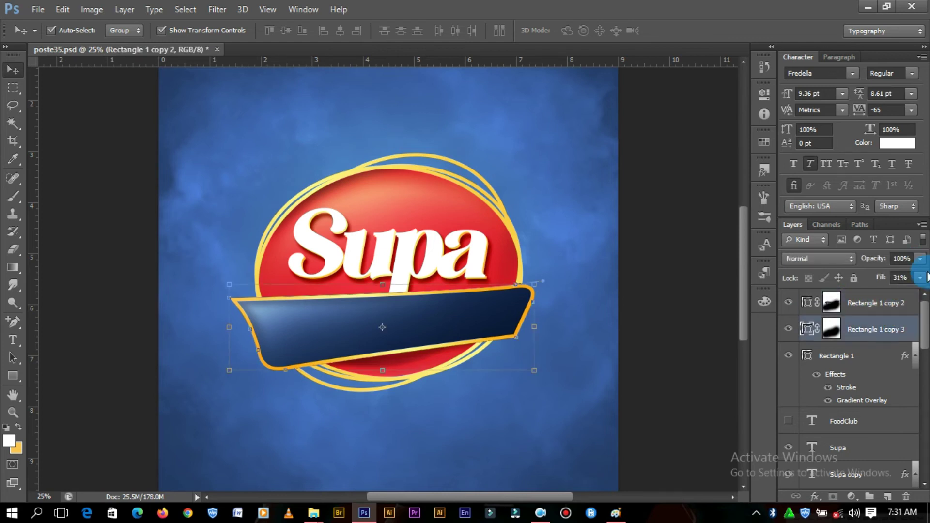
{"action": "left_click_drag", "start_coordinate": [889, 294], "coordinate": [889, 296]}
{"action": "left_click", "coordinate": [650, 262]}
{"action": "left_click", "coordinate": [681, 228]}
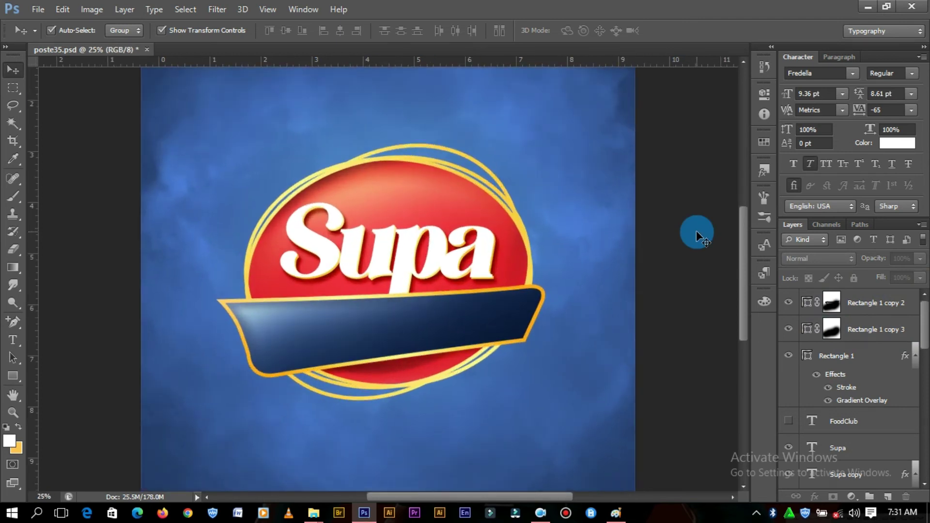
{"action": "key", "text": "ctrl+plus"}
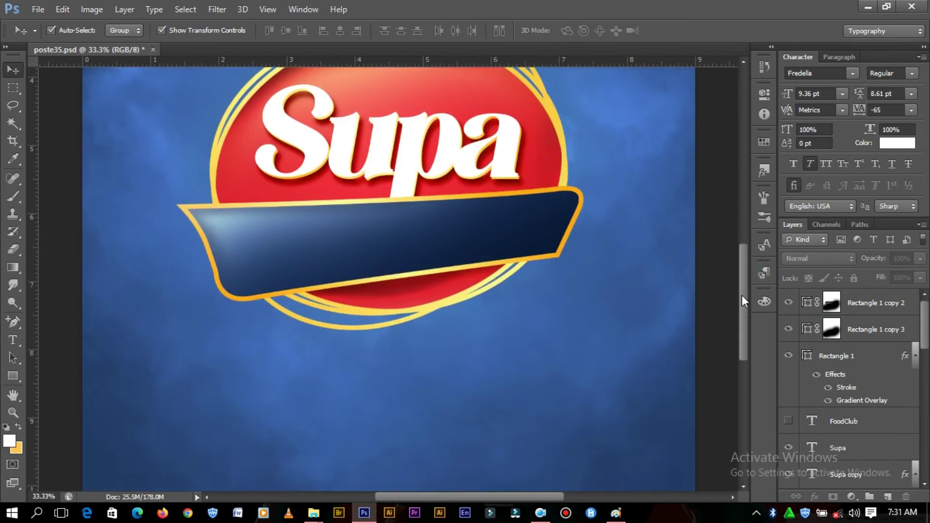
{"action": "left_click_drag", "start_coordinate": [743, 268], "coordinate": [743, 287]}
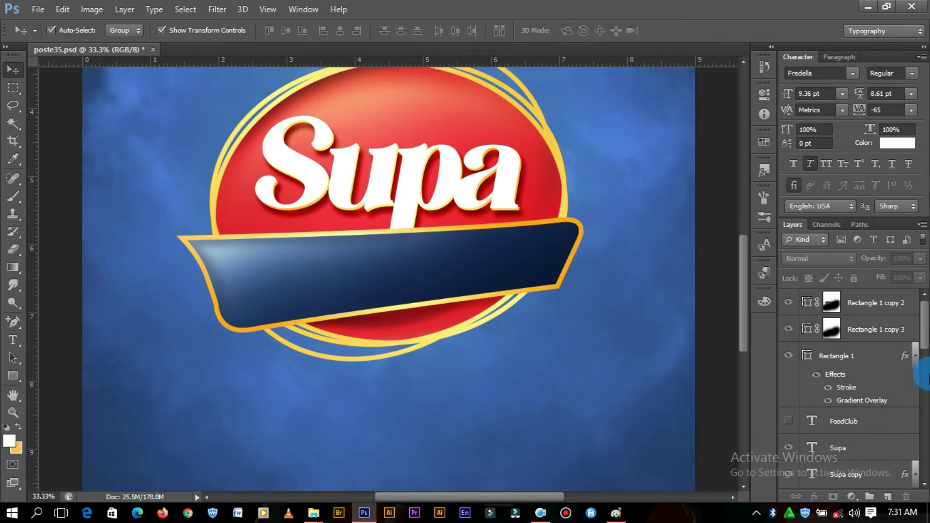
{"action": "left_click", "coordinate": [878, 432]}
Step: Bring FoodClub to the top, place it on the banner, and set its font to Microstyle
{"action": "key", "text": "ctrl+shift+bracketright"}
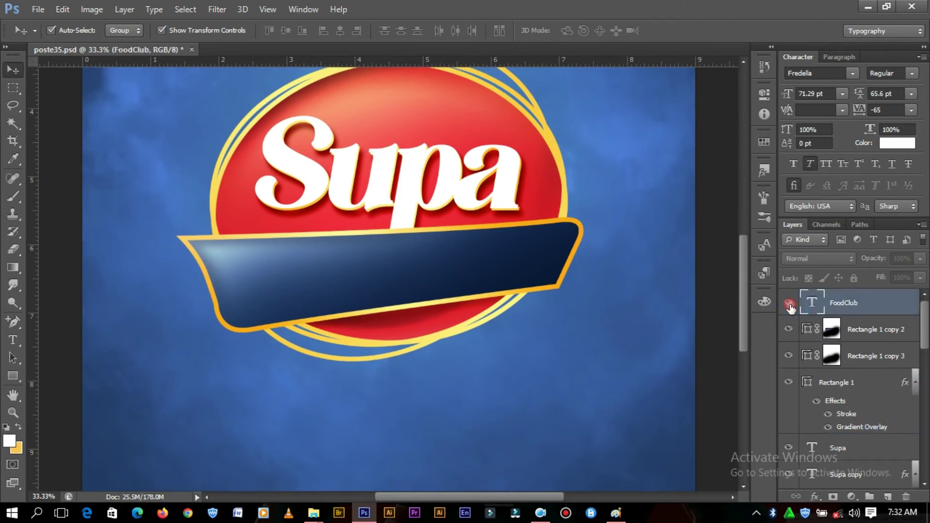
{"action": "left_click", "coordinate": [789, 302]}
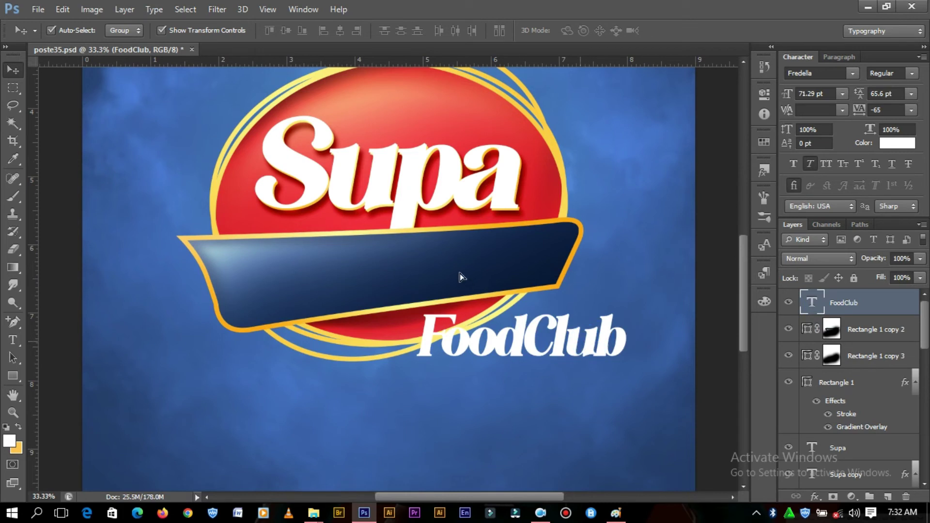
{"action": "left_click_drag", "start_coordinate": [460, 276], "coordinate": [445, 272]}
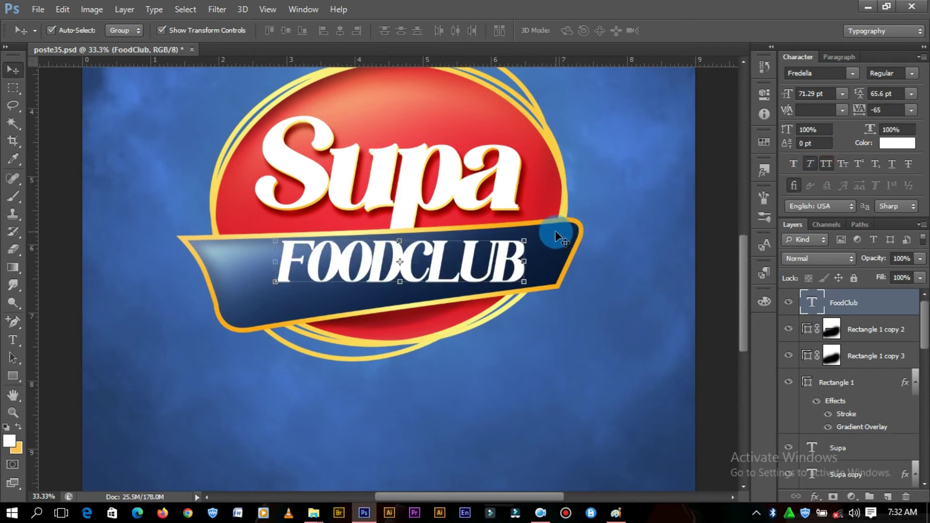
{"action": "left_click", "coordinate": [816, 74]}
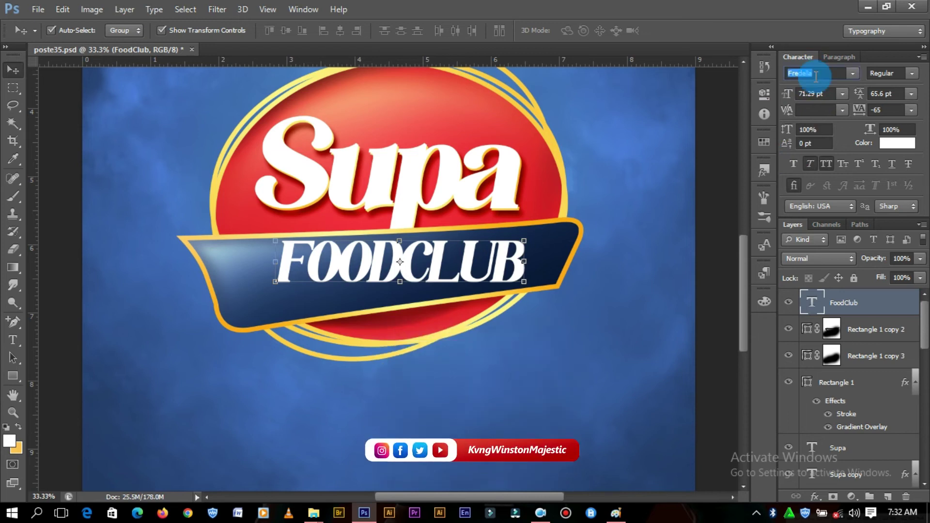
{"action": "type", "text": "Microstyle"}
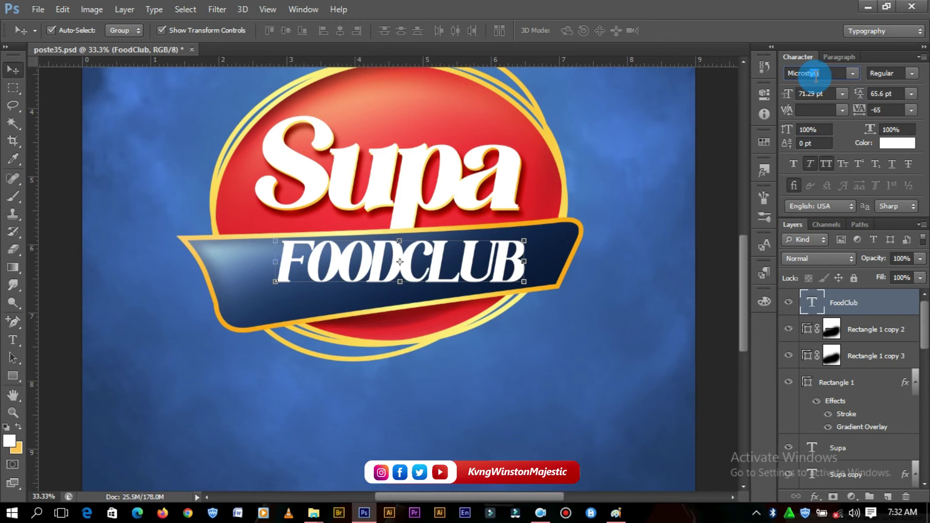
{"action": "key", "text": "Return"}
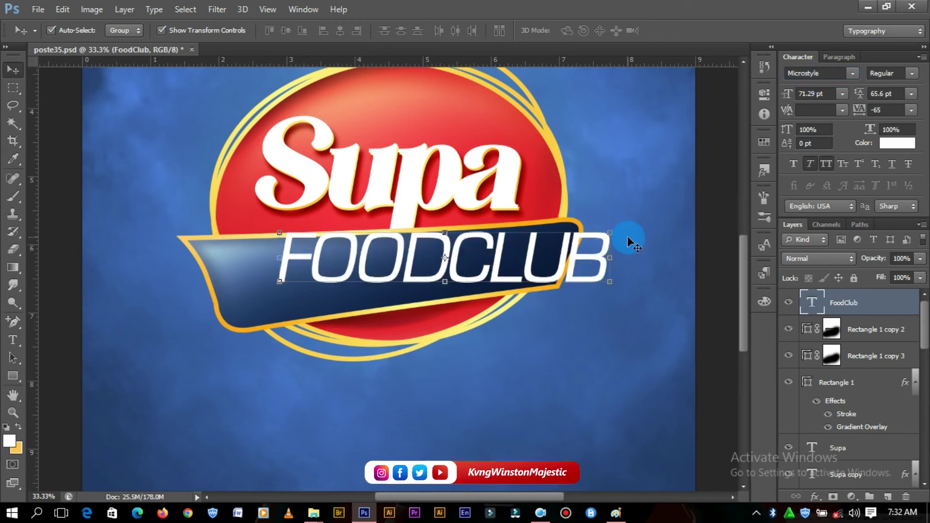
Step: Scale FOODCLUB to about three-quarters size and rotate it to match the banner's slant
{"action": "mouse_move", "coordinate": [615, 231]}
{"action": "left_mouse_down"}
{"action": "mouse_move", "coordinate": [572, 243]}
{"action": "mouse_move", "coordinate": [595, 210]}
{"action": "left_mouse_up"}
{"action": "left_click_drag", "start_coordinate": [457, 260], "coordinate": [420, 267]}
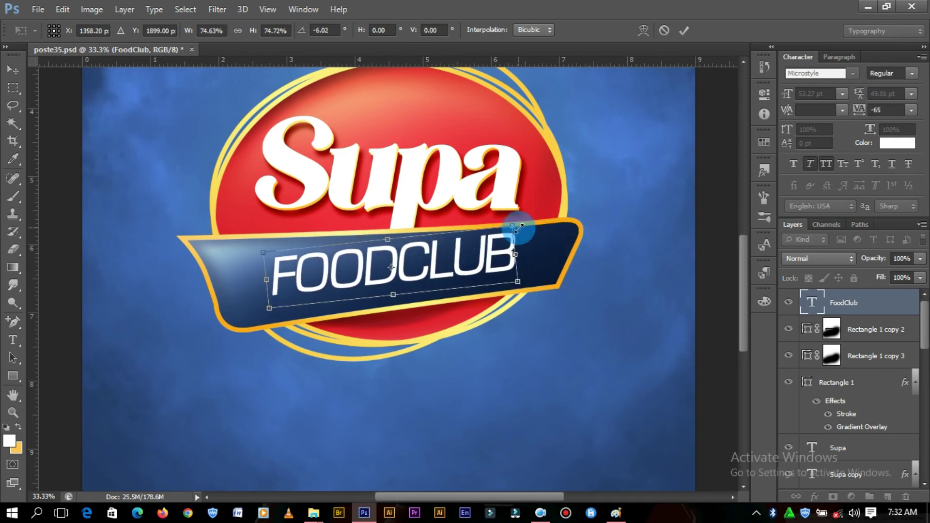
{"action": "left_click_drag", "start_coordinate": [531, 207], "coordinate": [529, 215]}
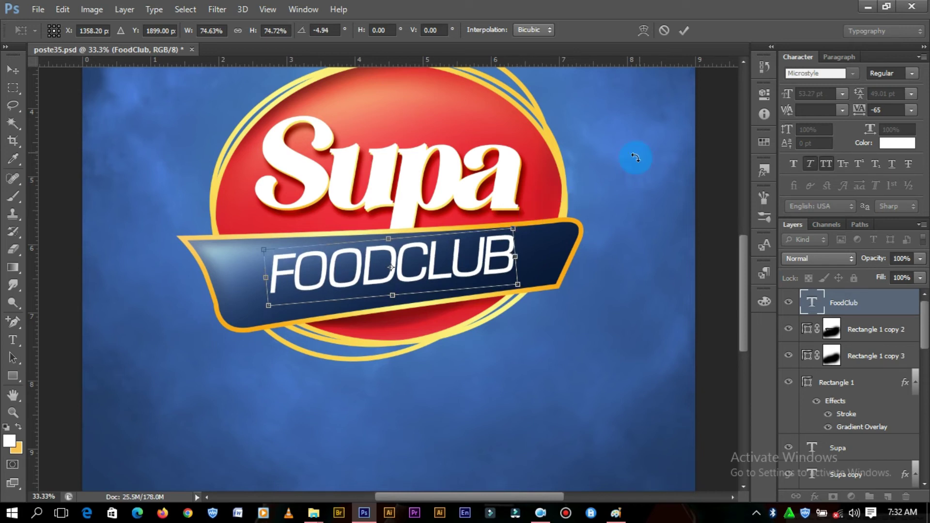
{"action": "left_click", "coordinate": [684, 33]}
{"action": "left_click", "coordinate": [13, 340]}
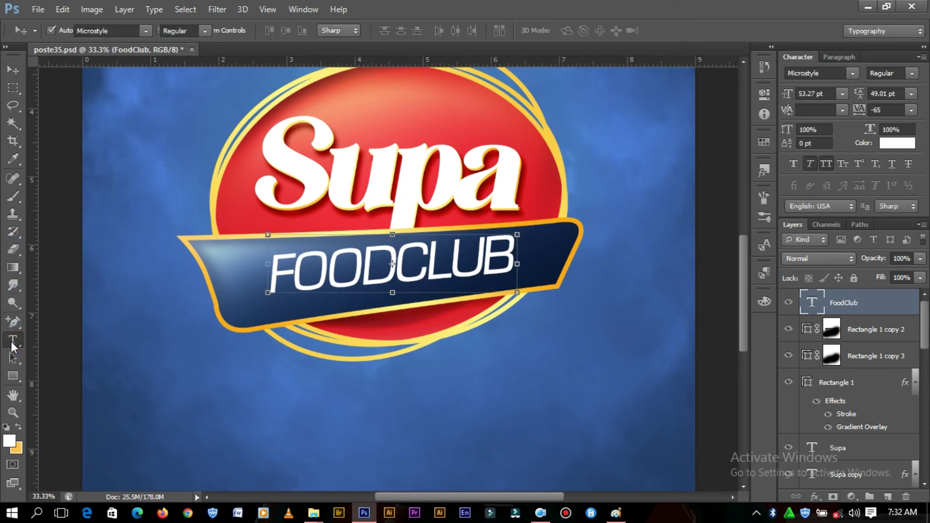
Step: Split the text into 'FOOD CLUB', make it Bold, and adjust its tracking
{"action": "left_click", "coordinate": [392, 253]}
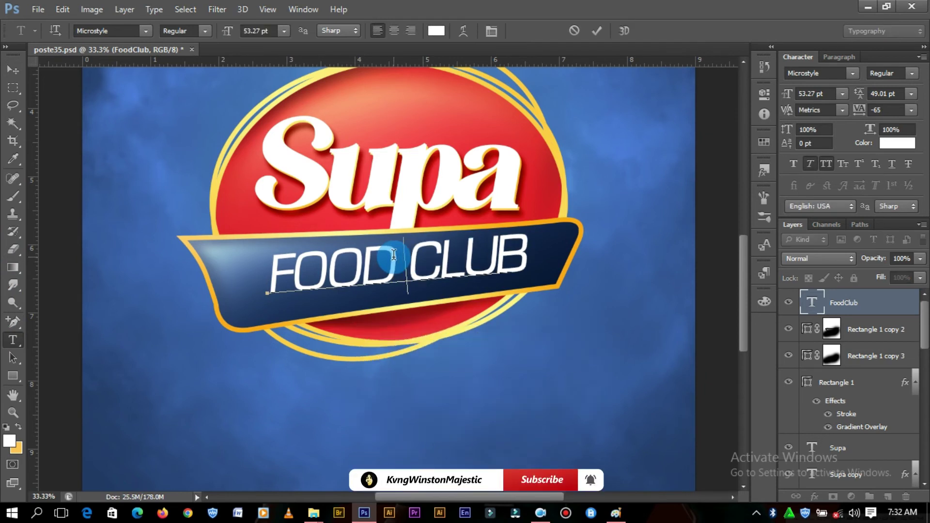
{"action": "left_click", "coordinate": [13, 69]}
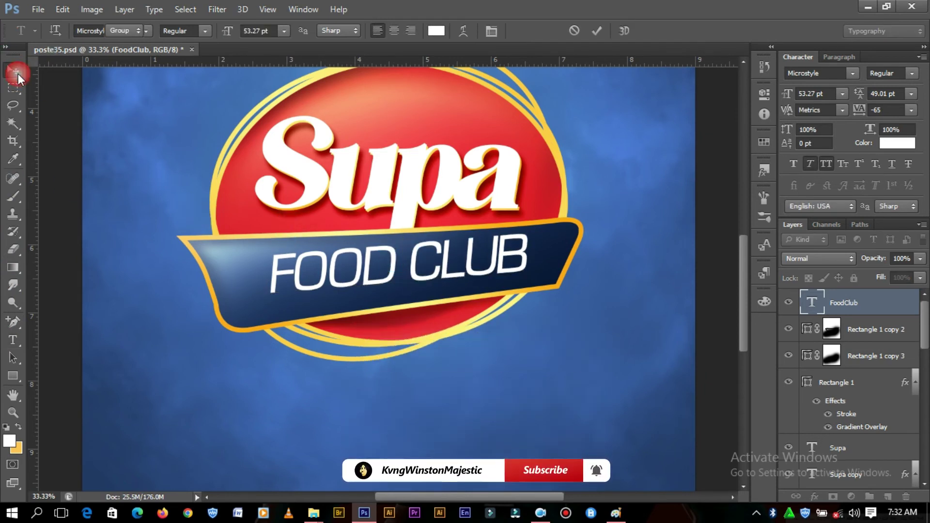
{"action": "left_click", "coordinate": [912, 74]}
{"action": "left_click", "coordinate": [892, 95]}
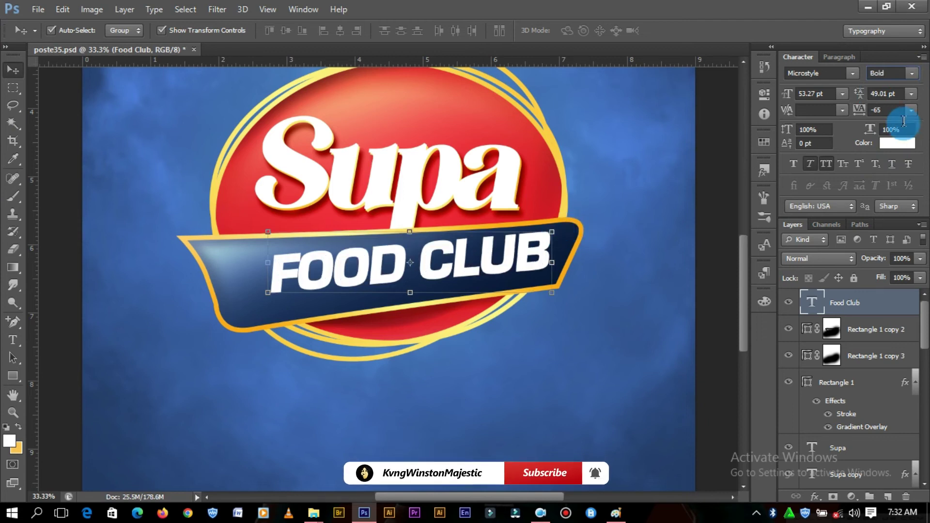
{"action": "left_click_drag", "start_coordinate": [864, 113], "coordinate": [872, 112]}
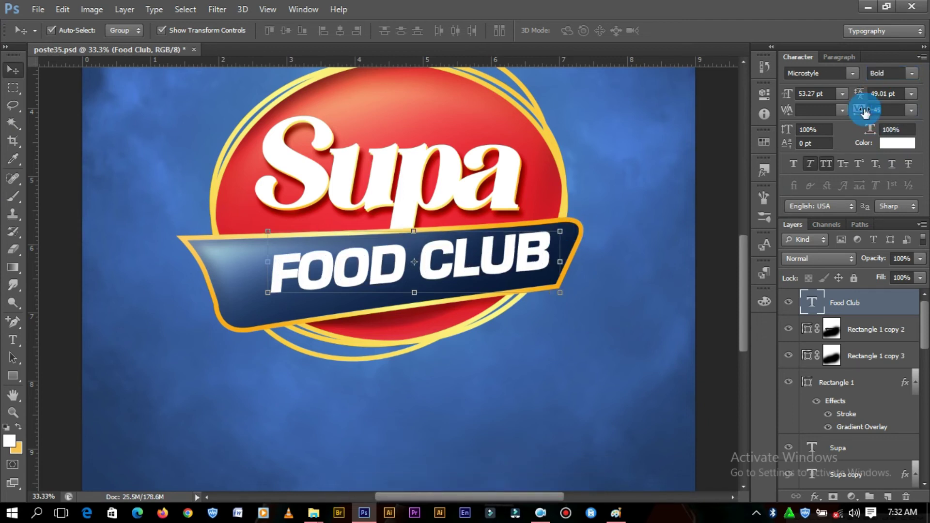
{"action": "left_click_drag", "start_coordinate": [512, 253], "coordinate": [493, 257]}
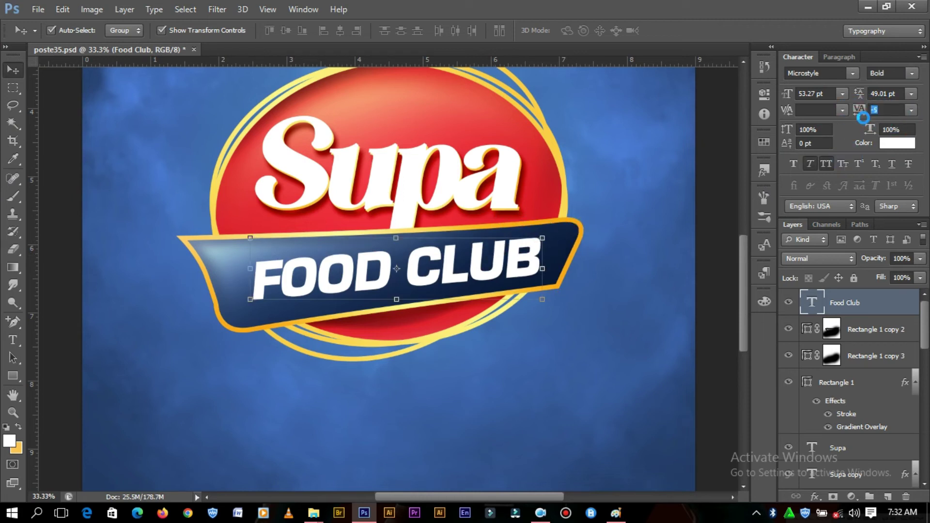
{"action": "left_click_drag", "start_coordinate": [864, 117], "coordinate": [859, 113]}
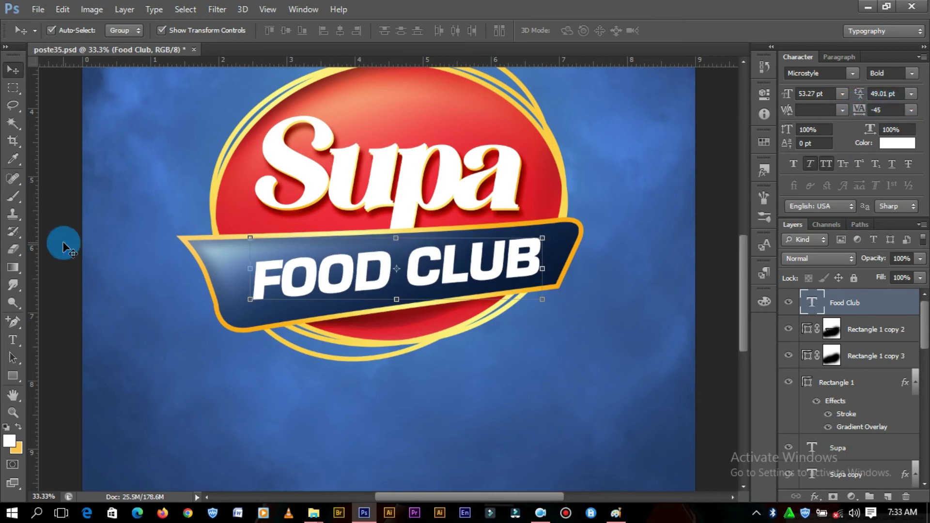
Step: Tighten the kerning after D to -165, then nudge FOOD CLUB and resize it to about 91%
{"action": "left_click", "coordinate": [12, 343]}
{"action": "left_click_drag", "start_coordinate": [351, 272], "coordinate": [387, 271]}
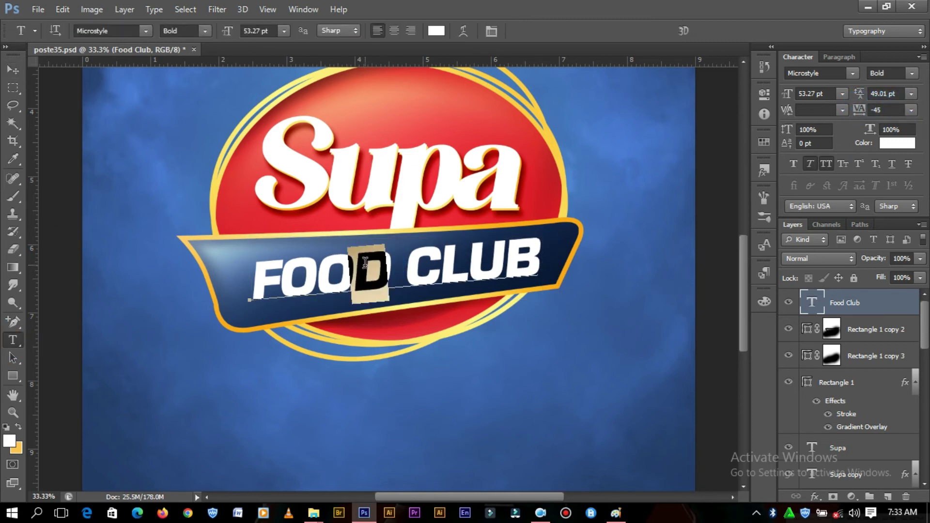
{"action": "left_click", "coordinate": [862, 111]}
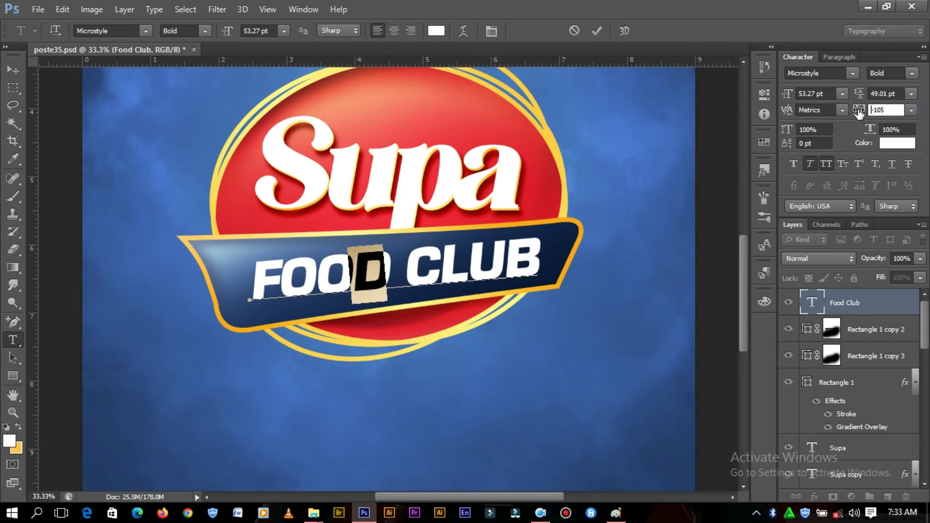
{"action": "key", "text": "Return"}
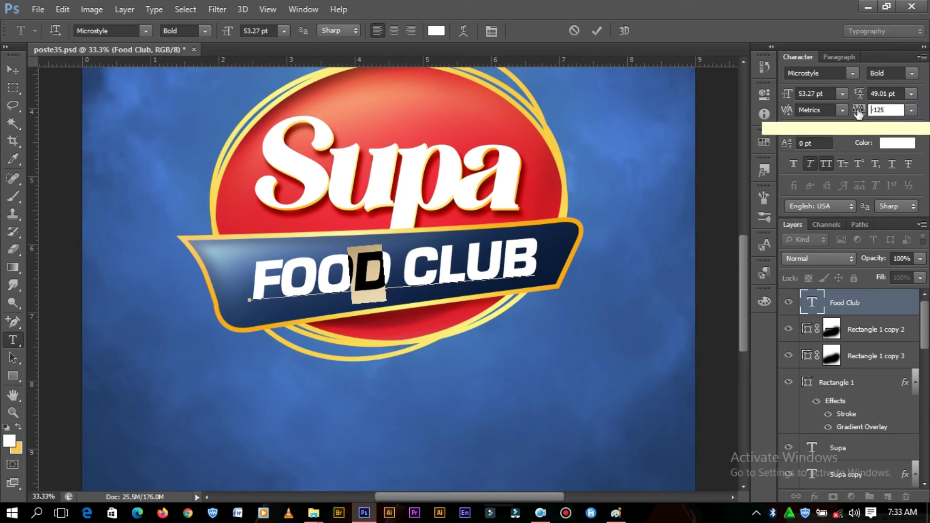
{"action": "key", "text": "Down"}
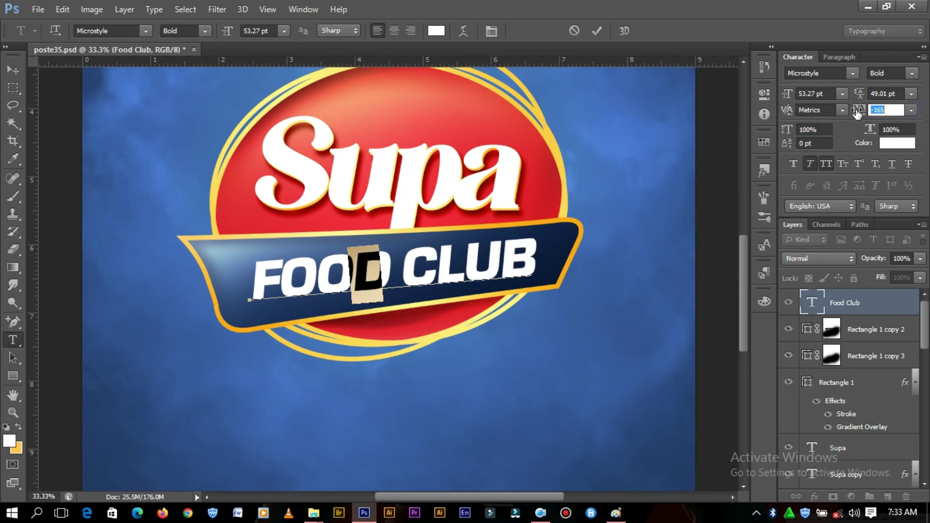
{"action": "key", "text": "Down"}
{"action": "left_click", "coordinate": [13, 77]}
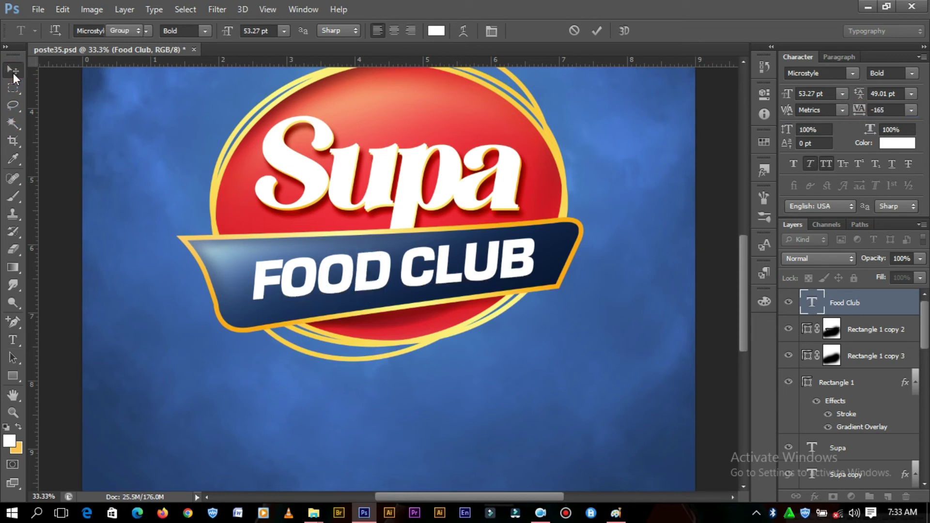
{"action": "left_click_drag", "start_coordinate": [472, 257], "coordinate": [466, 256]}
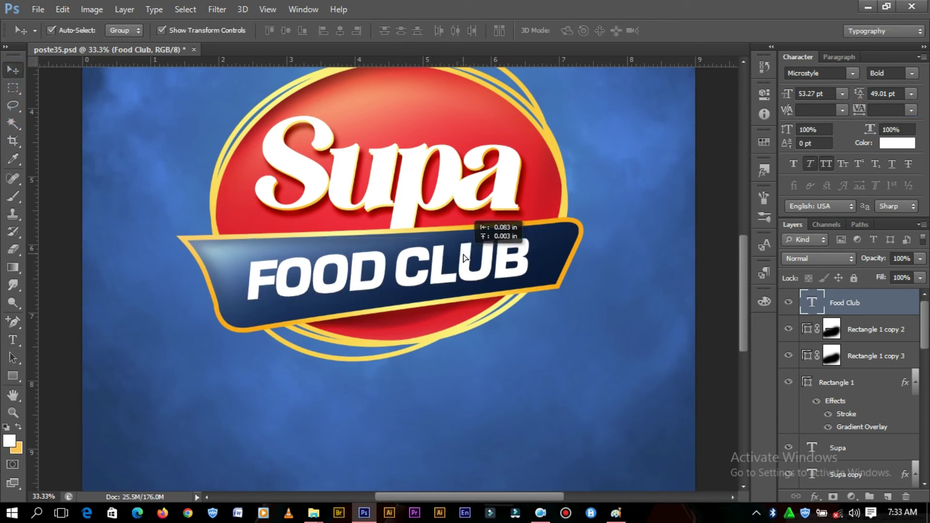
{"action": "left_click_drag", "start_coordinate": [529, 239], "coordinate": [525, 233]}
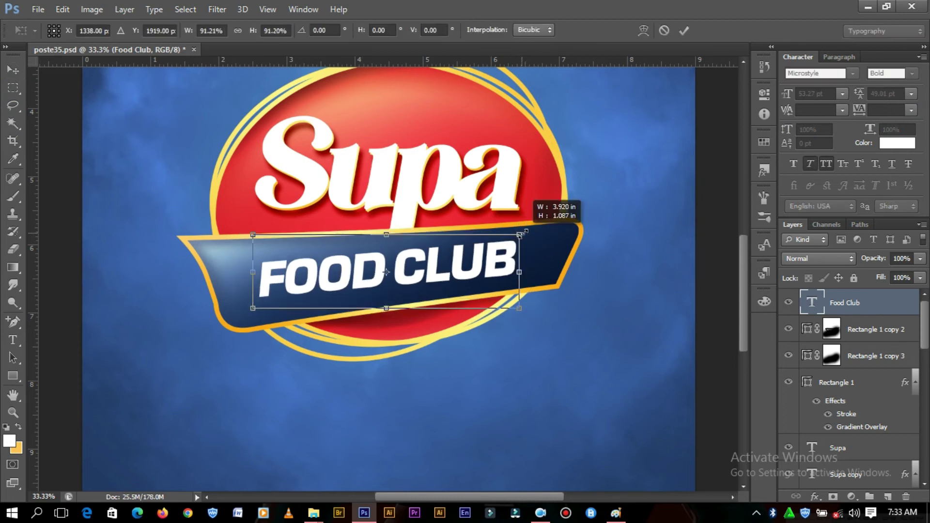
Step: Commit the FOOD CLUB resize and convert the Food Club text layer to a Smart Object
{"action": "left_click", "coordinate": [684, 31]}
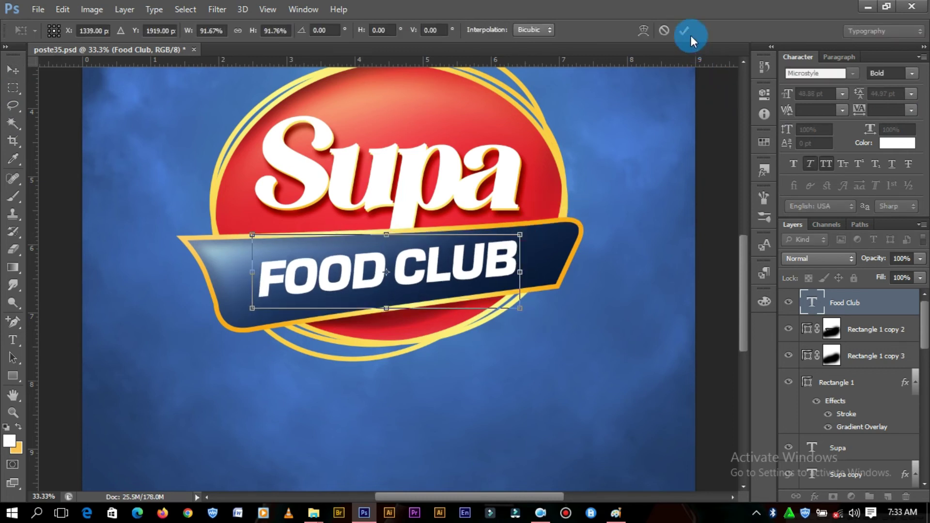
{"action": "left_click", "coordinate": [708, 132]}
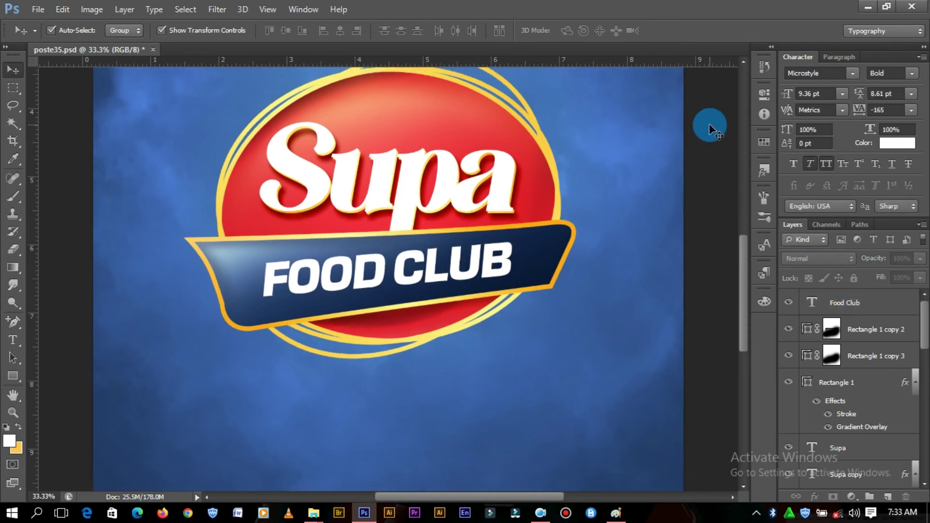
{"action": "key", "text": "ctrl+minus"}
{"action": "left_click", "coordinate": [506, 310]}
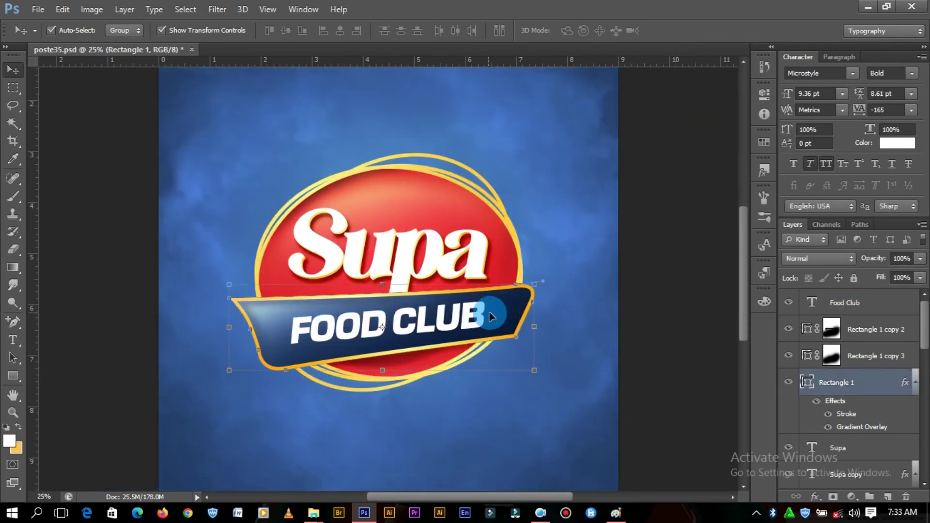
{"action": "left_click", "coordinate": [456, 320]}
{"action": "left_click", "coordinate": [900, 315]}
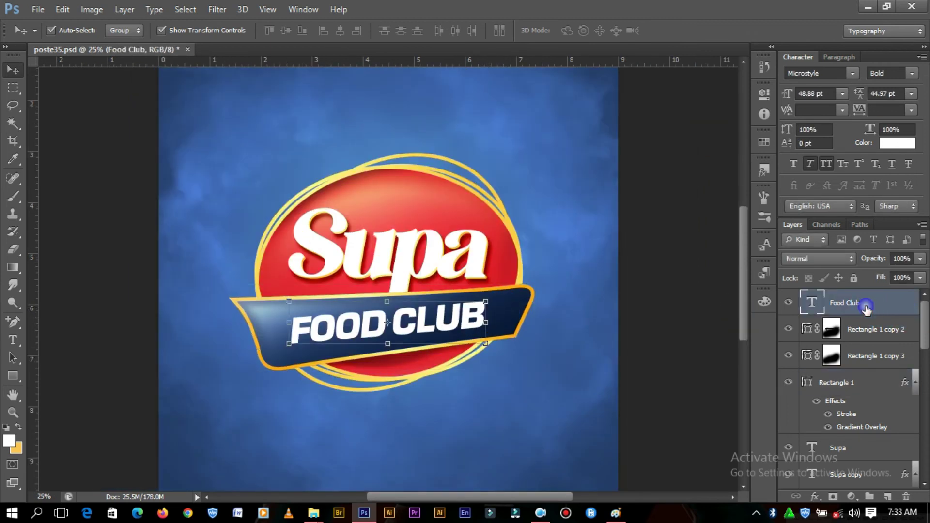
{"action": "right_click", "coordinate": [866, 308]}
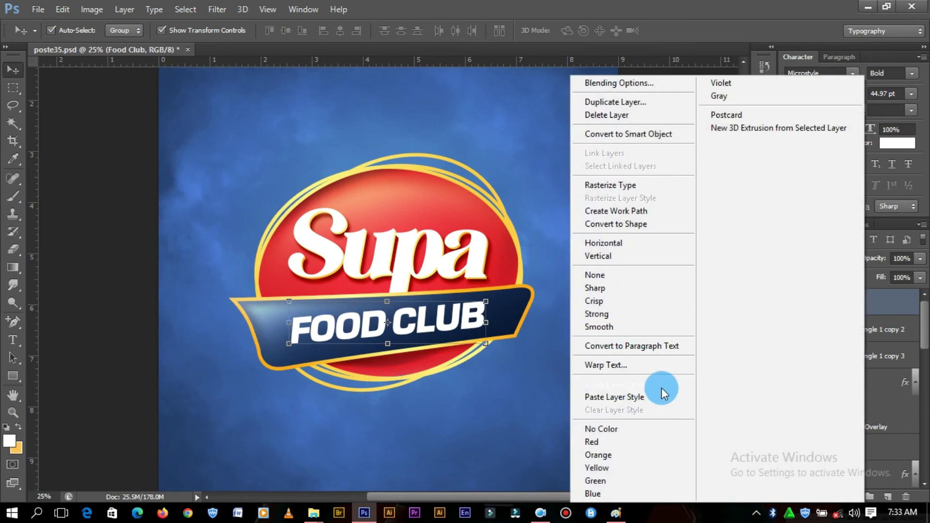
{"action": "left_click", "coordinate": [886, 303]}
{"action": "right_click", "coordinate": [886, 304]}
{"action": "left_click", "coordinate": [649, 134]}
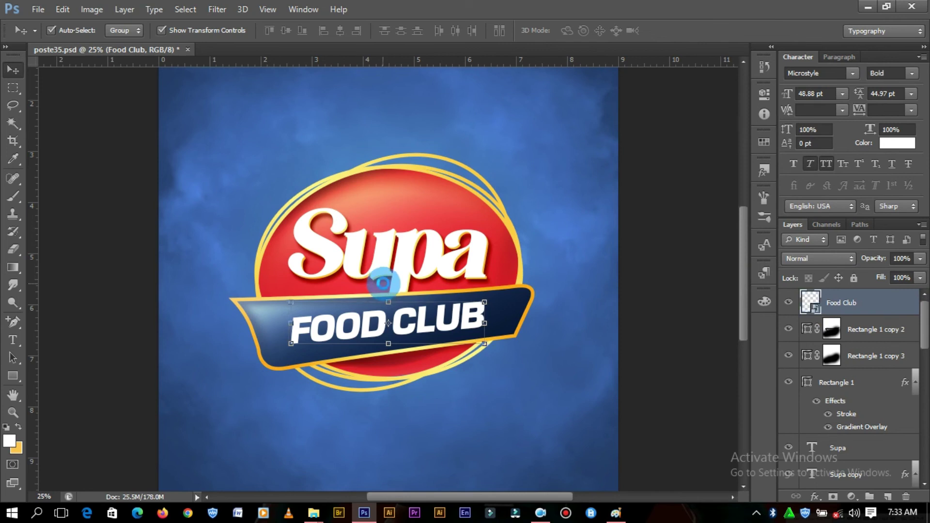
Step: Skew the FOOD CLUB smart object by dragging its corners to lean with the banner
{"action": "left_click", "coordinate": [85, 11]}
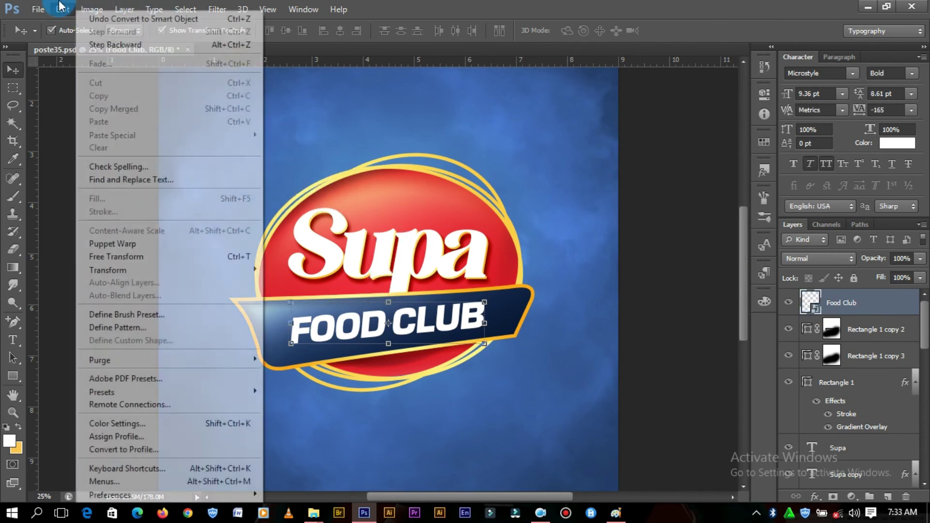
{"action": "mouse_move", "coordinate": [108, 270]}
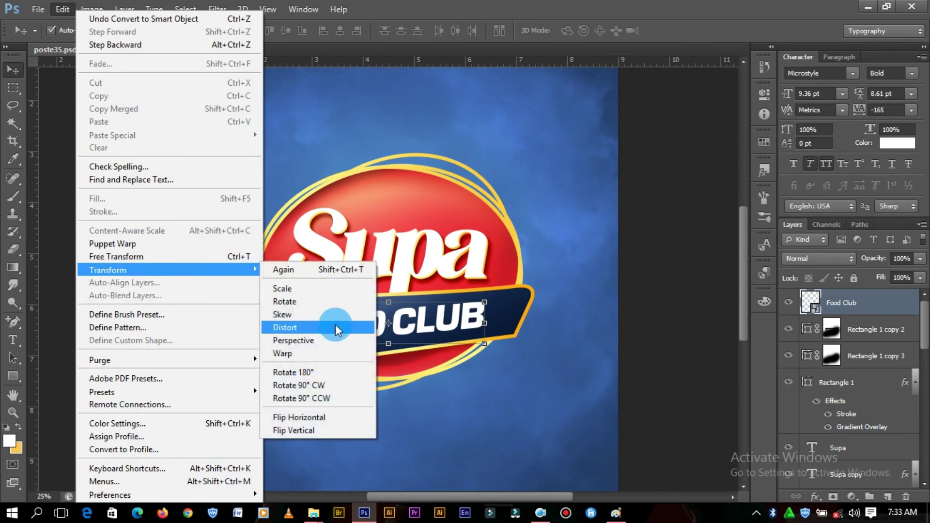
{"action": "left_click", "coordinate": [294, 327]}
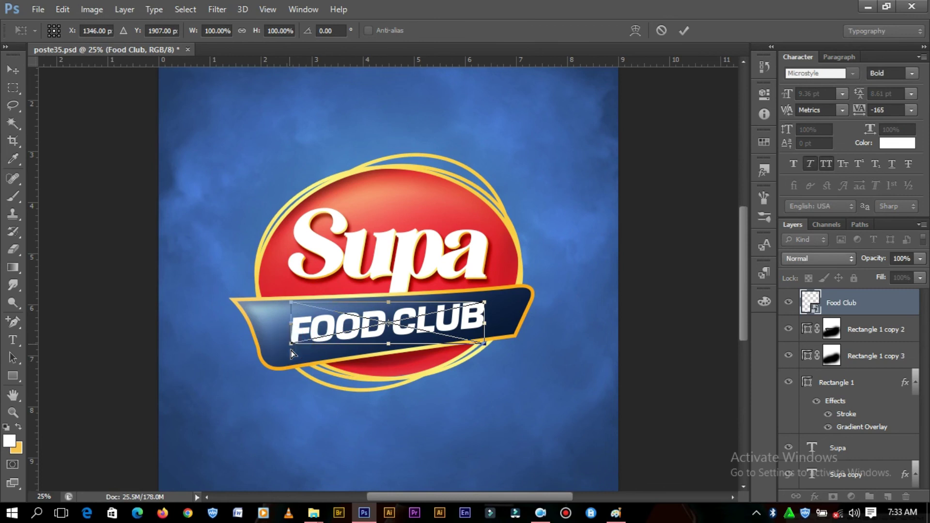
{"action": "left_click_drag", "start_coordinate": [290, 350], "coordinate": [291, 351]}
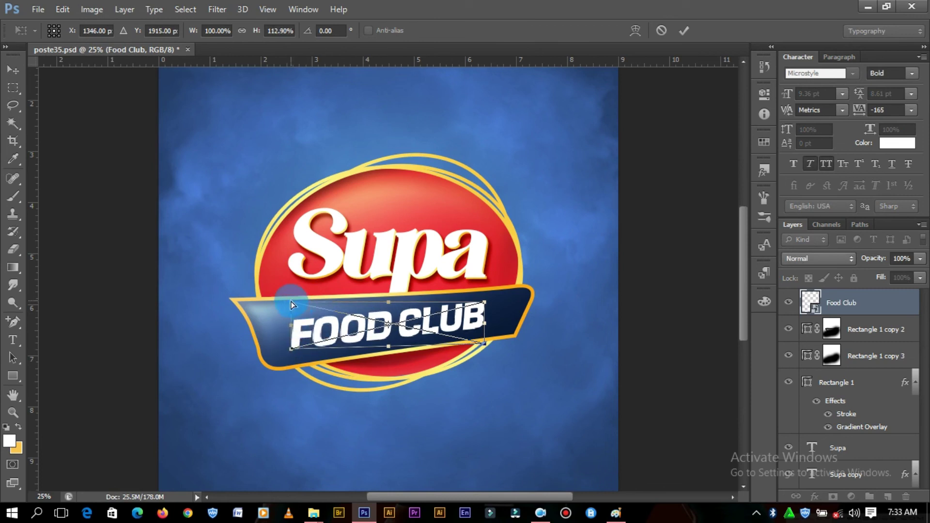
{"action": "left_click_drag", "start_coordinate": [285, 300], "coordinate": [282, 292]}
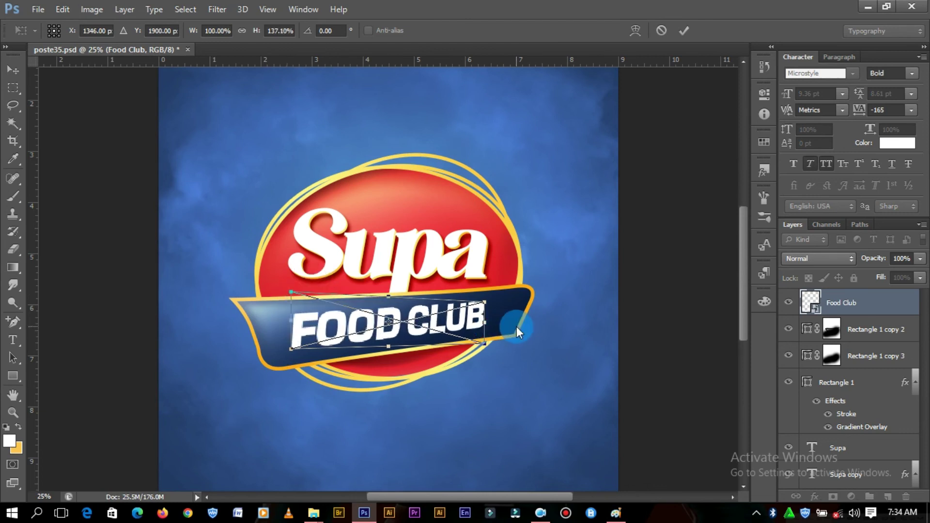
{"action": "key", "text": "ctrl+plus"}
{"action": "left_click_drag", "start_coordinate": [513, 370], "coordinate": [516, 360]}
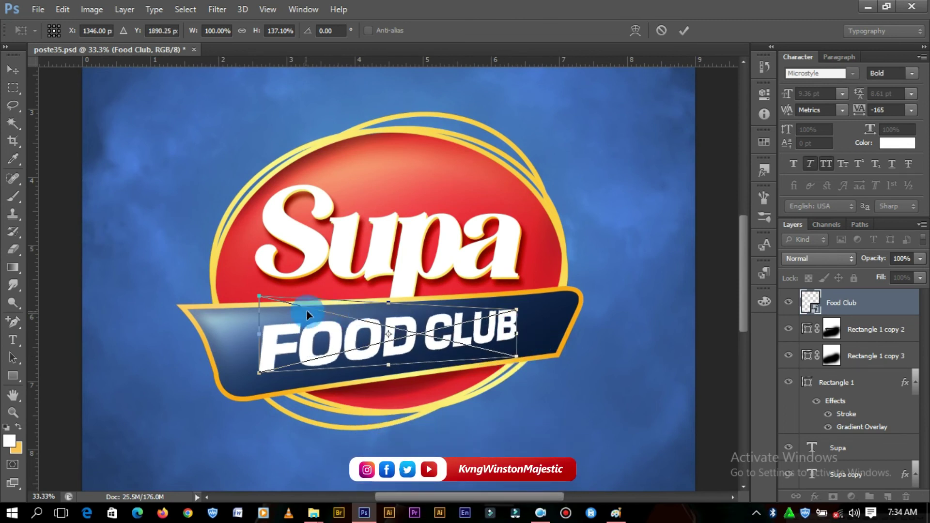
{"action": "left_click_drag", "start_coordinate": [260, 336], "coordinate": [255, 337]}
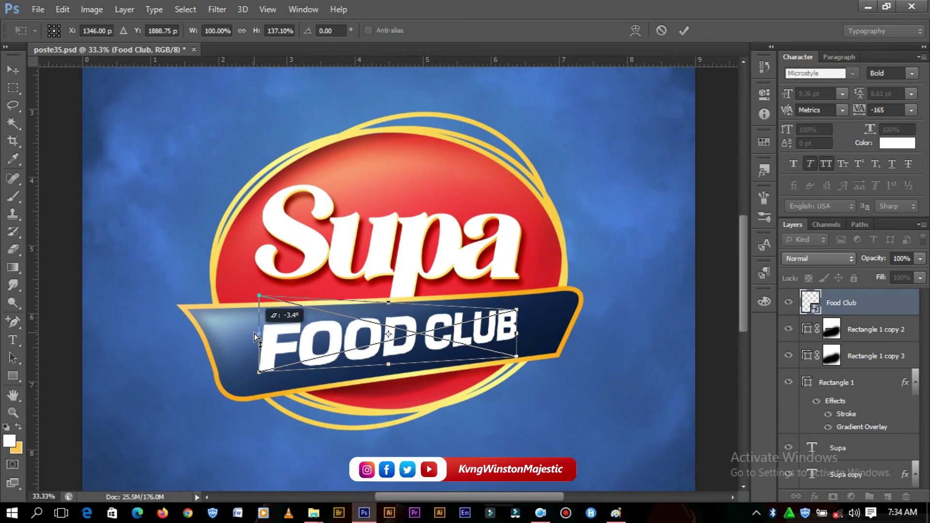
{"action": "left_click", "coordinate": [679, 27]}
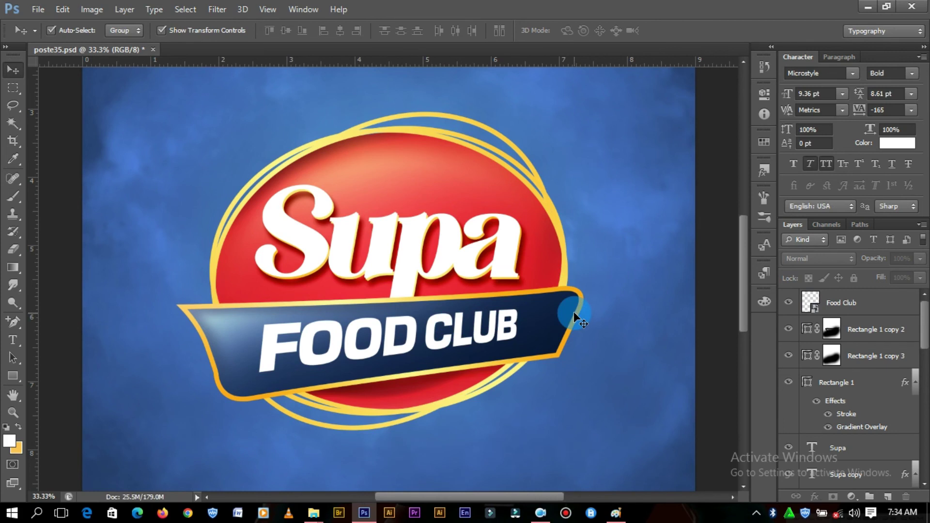
{"action": "key", "text": "ctrl+minus"}
{"action": "key", "text": "ctrl+minus"}
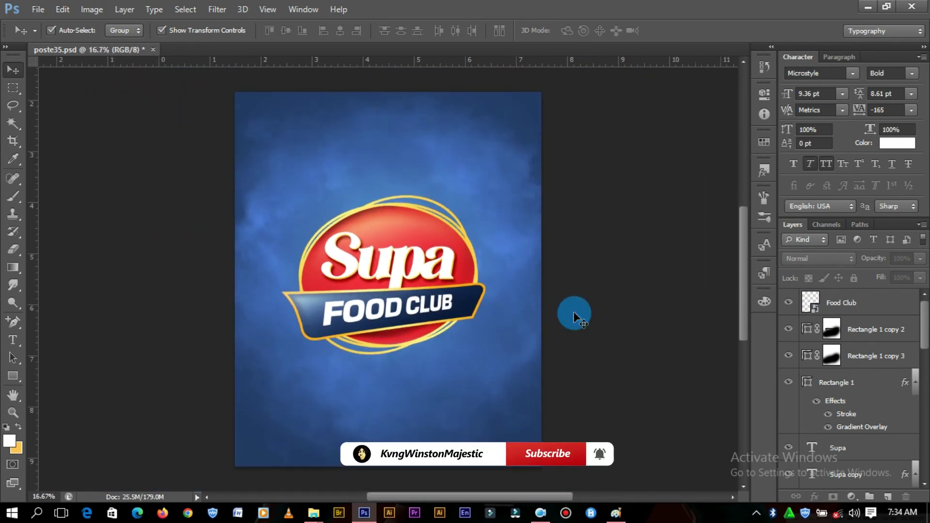
Step: Zoom in on the logo and inspect the banner, FOOD CLUB text and ring layers
{"action": "left_click", "coordinate": [423, 320]}
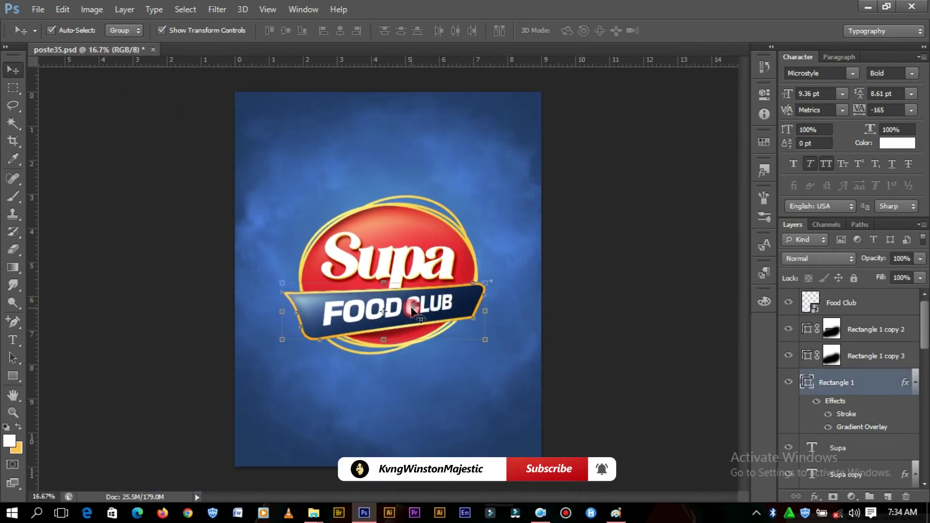
{"action": "left_click", "coordinate": [450, 303]}
{"action": "right_click", "coordinate": [562, 295]}
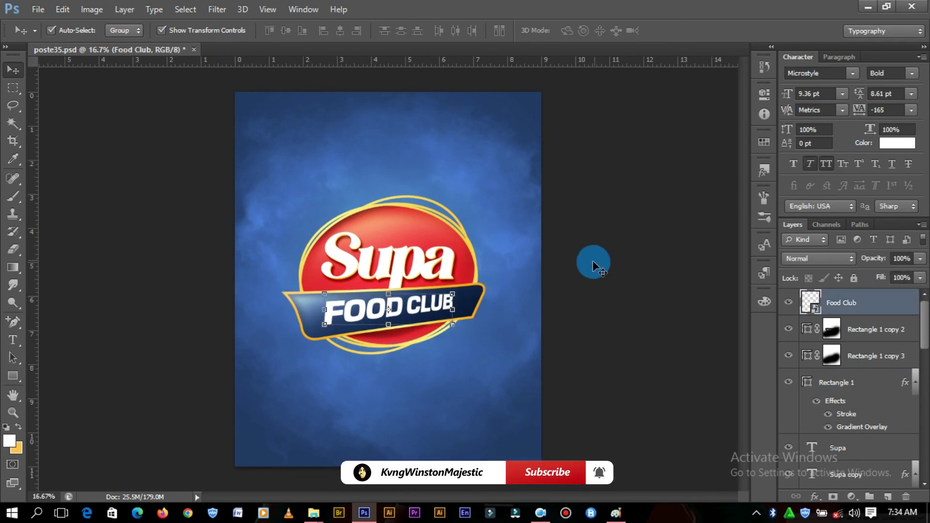
{"action": "left_click", "coordinate": [606, 261]}
{"action": "key", "text": "ctrl+plus"}
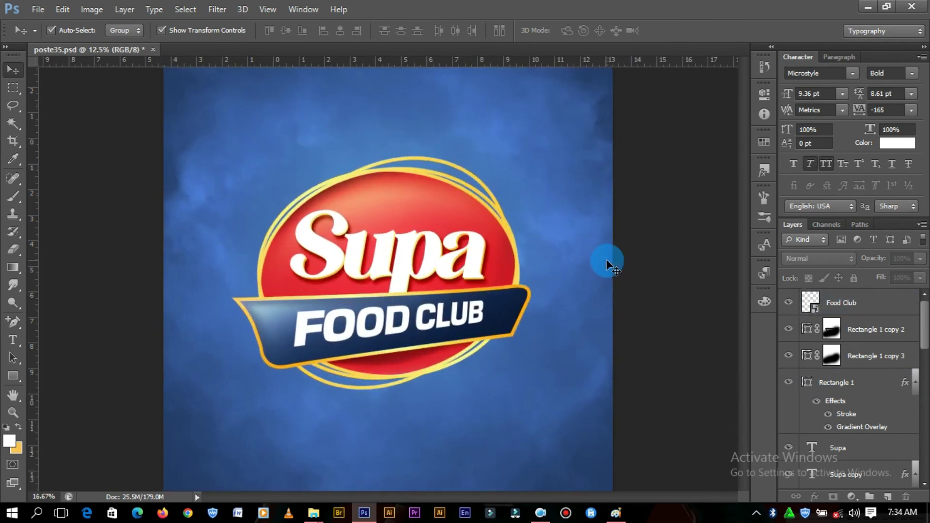
{"action": "left_click", "coordinate": [407, 356]}
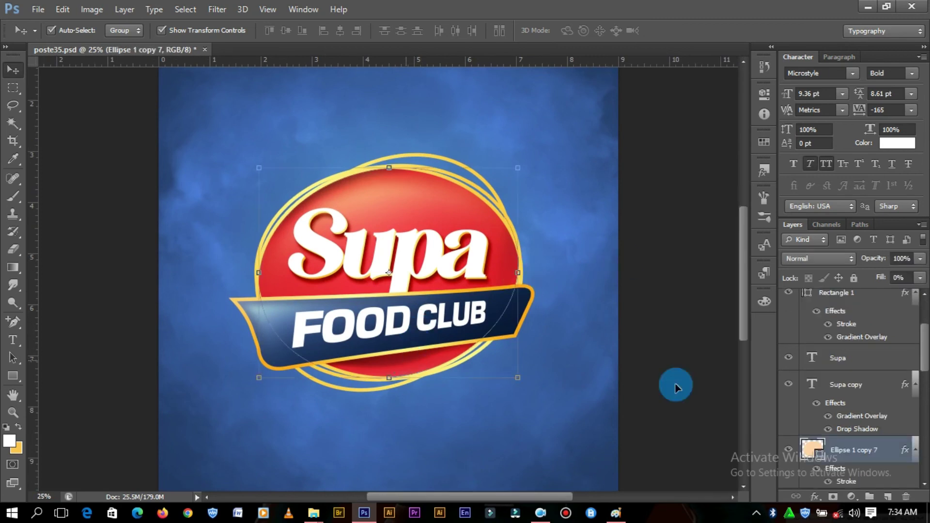
{"action": "left_click_drag", "start_coordinate": [926, 360], "coordinate": [905, 420]}
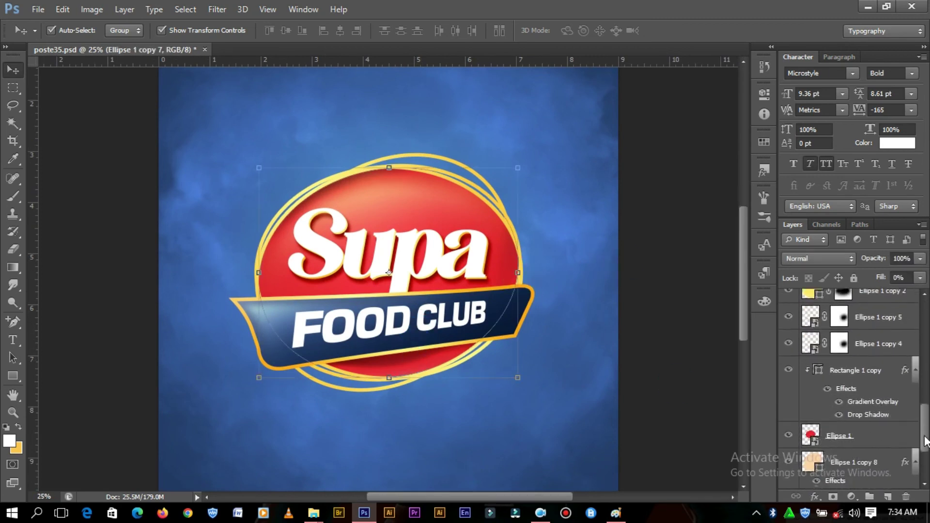
Step: Select Rectangle 1, its banner copy layers and the Food Club text layer together
{"action": "left_click", "coordinate": [885, 365]}
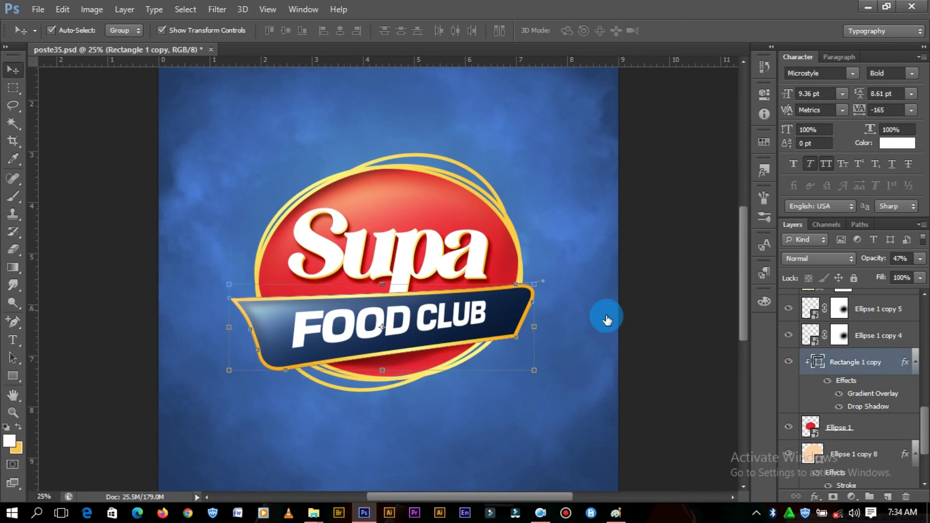
{"action": "left_click", "coordinate": [520, 305]}
{"action": "left_click_drag", "start_coordinate": [927, 337], "coordinate": [925, 316]}
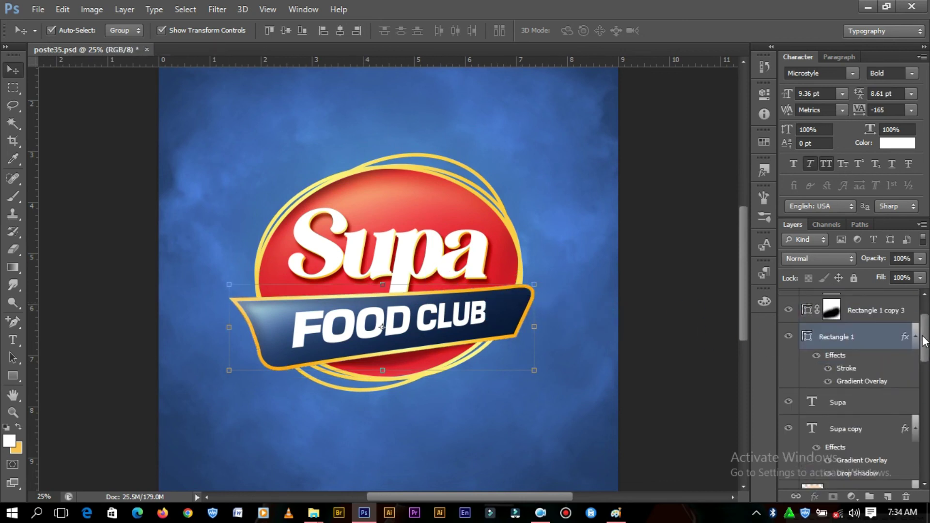
{"action": "left_click", "coordinate": [879, 354], "text": "shift"}
{"action": "left_click", "coordinate": [879, 331], "text": "shift"}
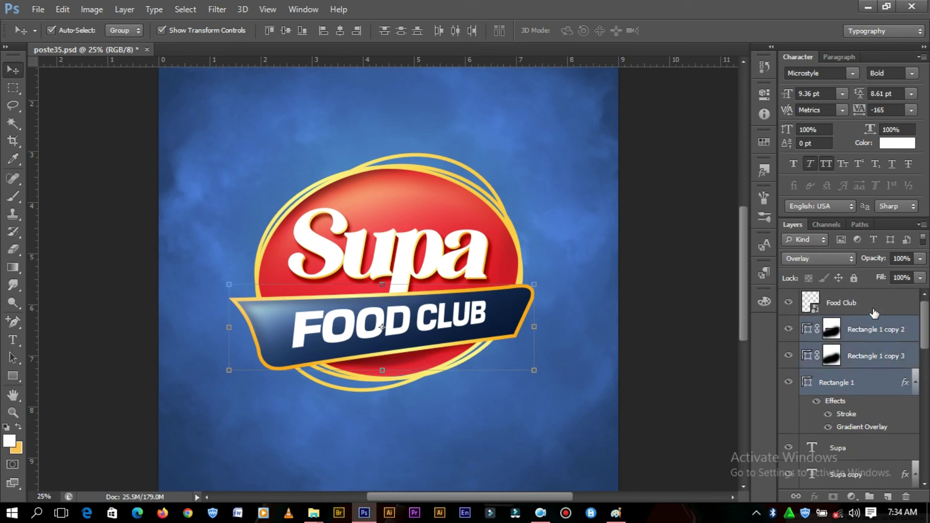
{"action": "left_click", "coordinate": [874, 305], "text": "shift"}
Step: Nudge the banner group up-left, rotate it about 3.4°, commit, and deselect
{"action": "left_click_drag", "start_coordinate": [473, 314], "coordinate": [476, 299]}
{"action": "left_click_drag", "start_coordinate": [537, 270], "coordinate": [558, 269]}
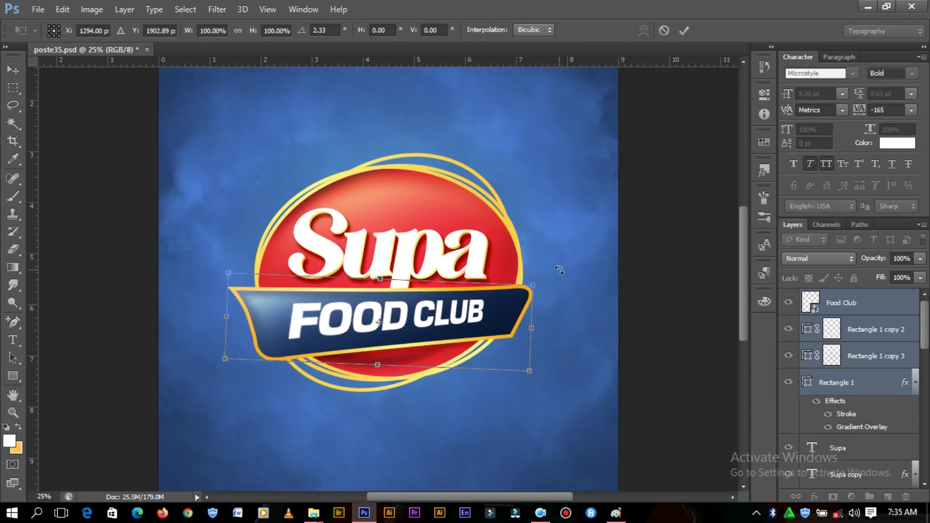
{"action": "left_click_drag", "start_coordinate": [560, 270], "coordinate": [560, 272]}
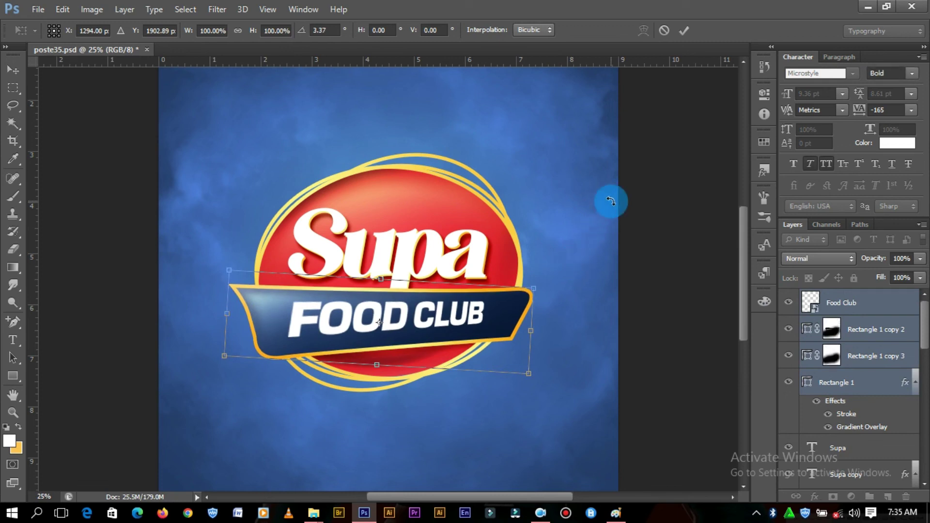
{"action": "left_click", "coordinate": [681, 30]}
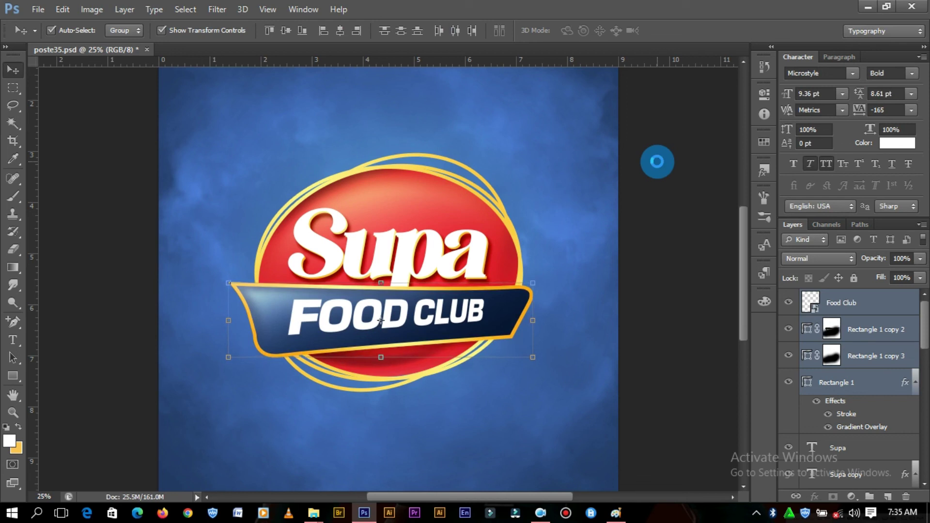
{"action": "key", "text": "ctrl+minus"}
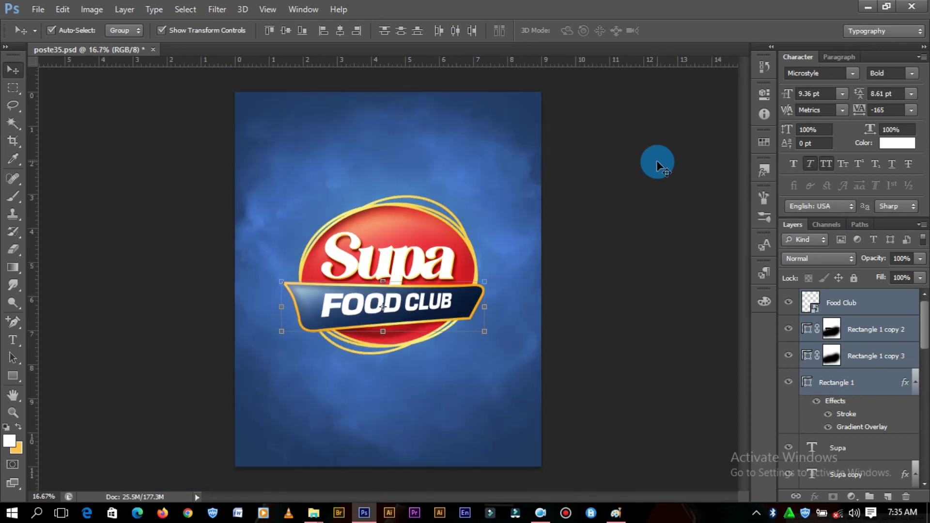
{"action": "left_click", "coordinate": [545, 133]}
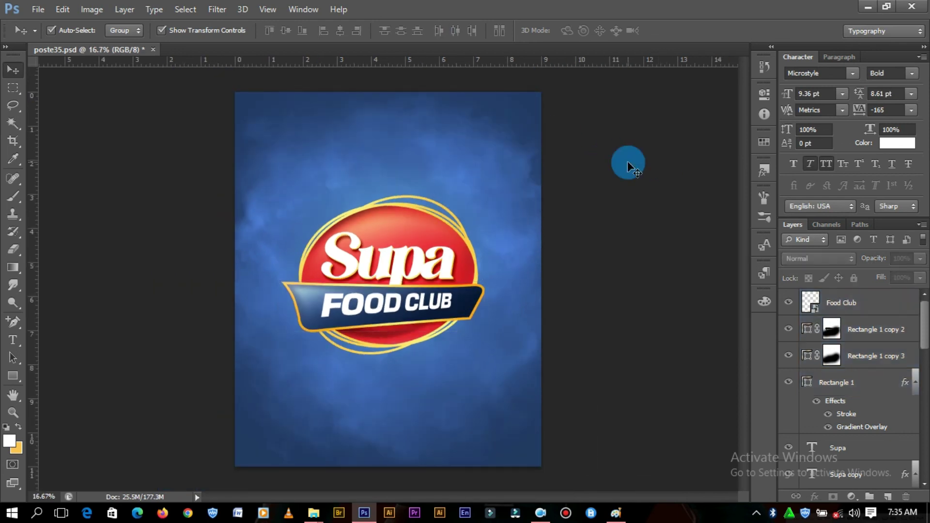
{"action": "key", "text": "ctrl+plus"}
{"action": "key", "text": "ctrl+plus"}
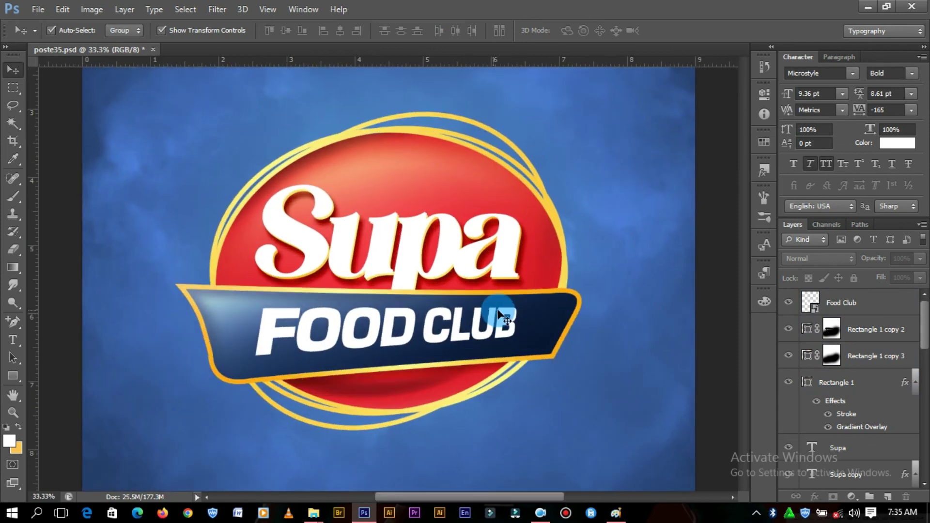
Step: Skew the Food Club text layer by lowering its top-left corner and right side, then commit
{"action": "left_click", "coordinate": [494, 316]}
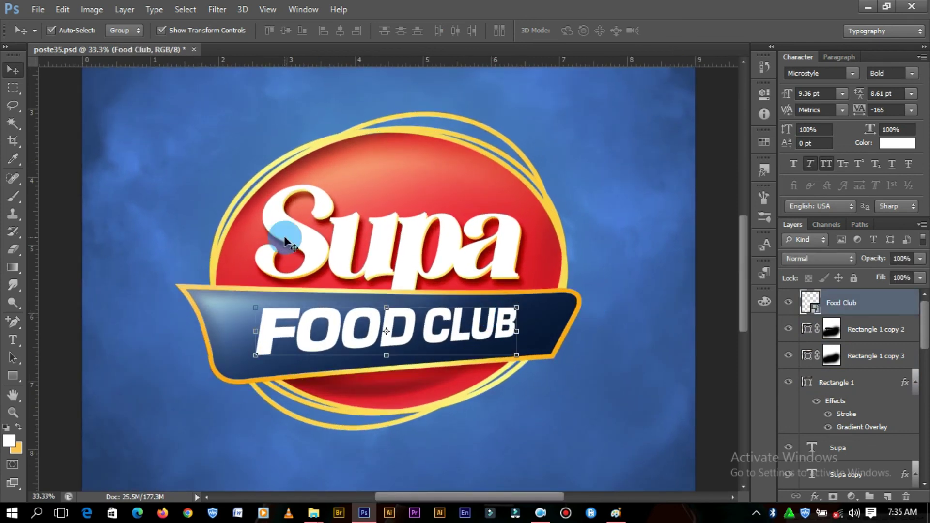
{"action": "left_click", "coordinate": [63, 9]}
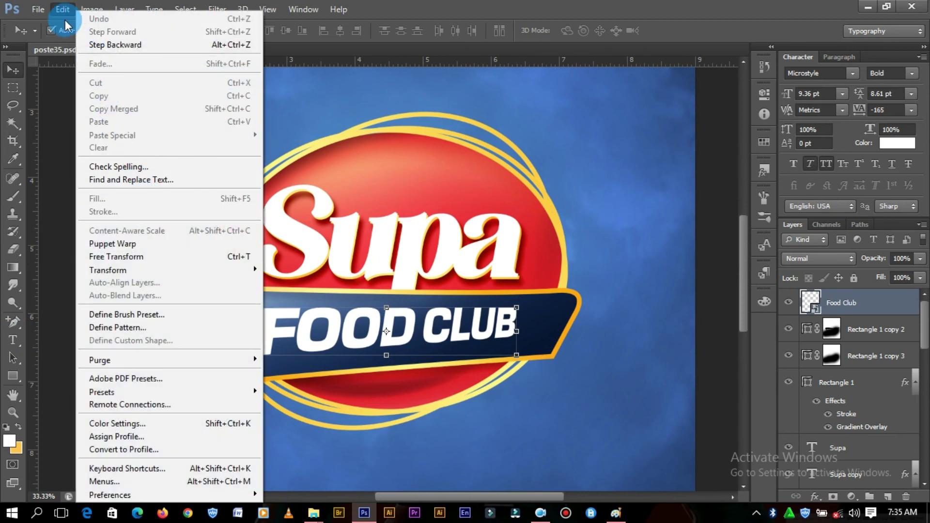
{"action": "mouse_move", "coordinate": [108, 269]}
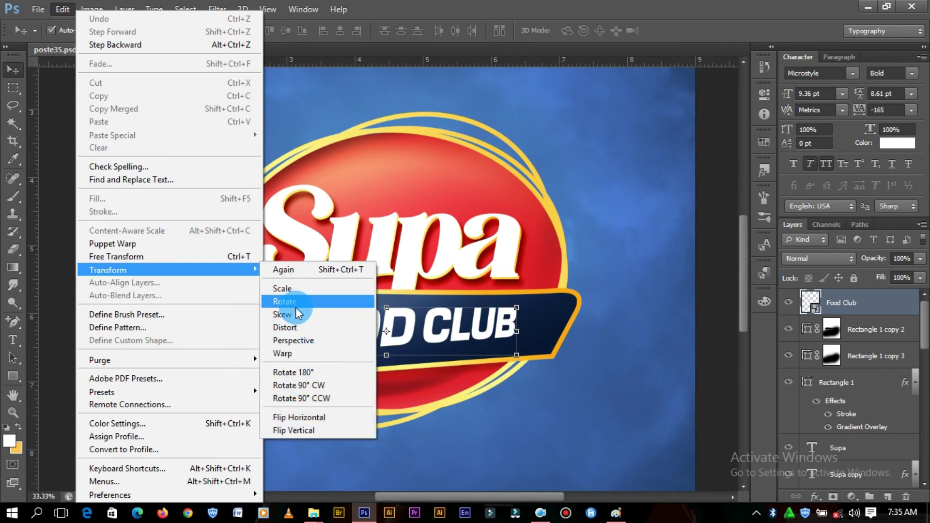
{"action": "left_click", "coordinate": [295, 313]}
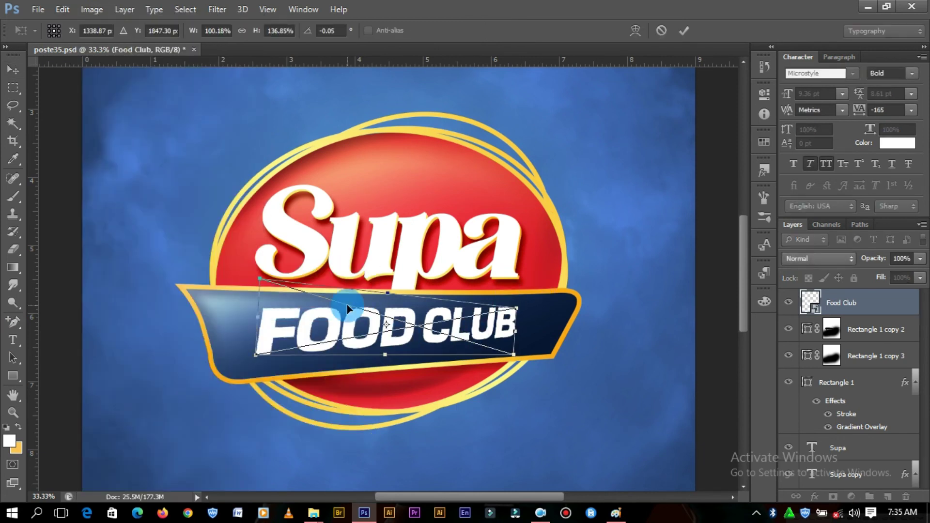
{"action": "left_click_drag", "start_coordinate": [259, 280], "coordinate": [251, 295]}
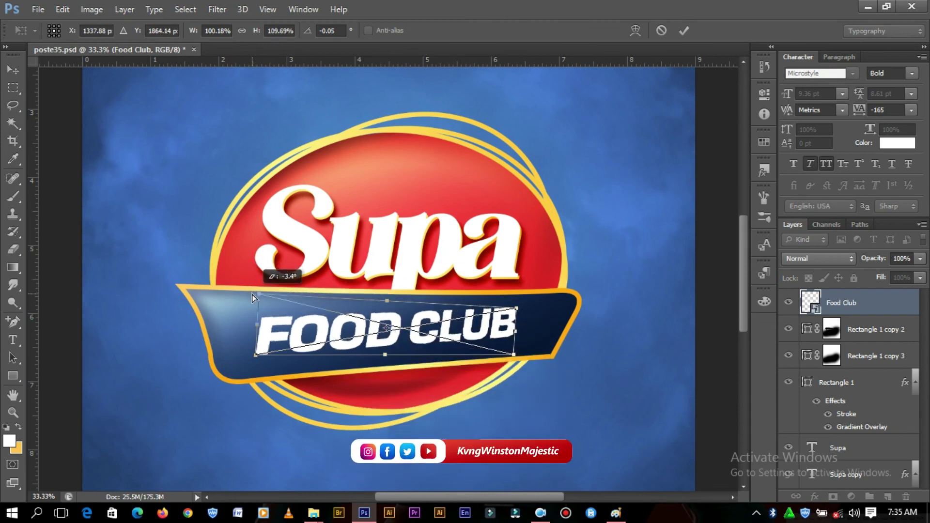
{"action": "left_click_drag", "start_coordinate": [251, 295], "coordinate": [252, 293]}
{"action": "left_click_drag", "start_coordinate": [518, 309], "coordinate": [519, 316]}
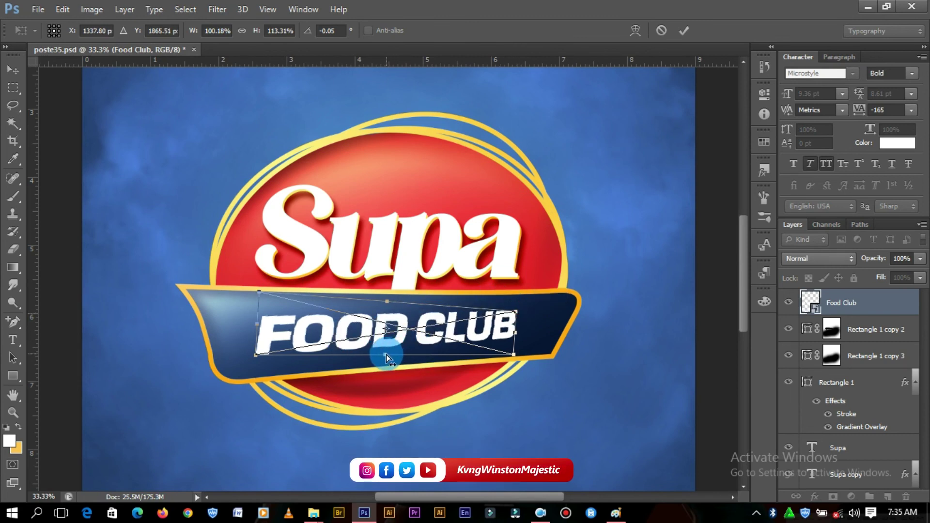
{"action": "left_click", "coordinate": [690, 27]}
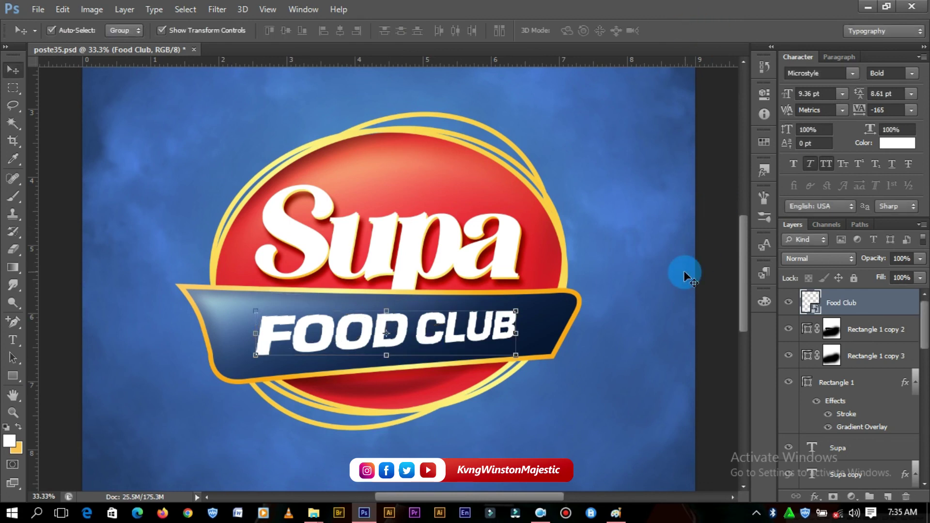
{"action": "left_click", "coordinate": [504, 321]}
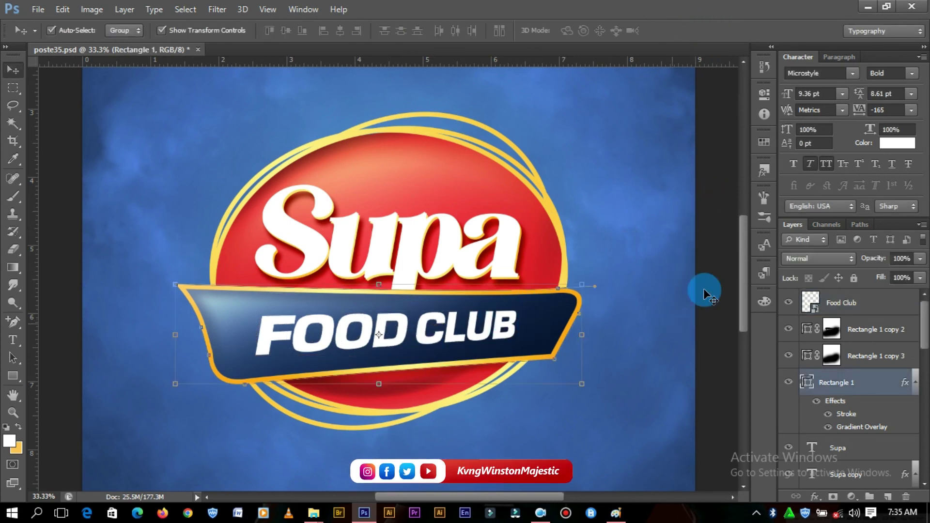
{"action": "left_click", "coordinate": [517, 328]}
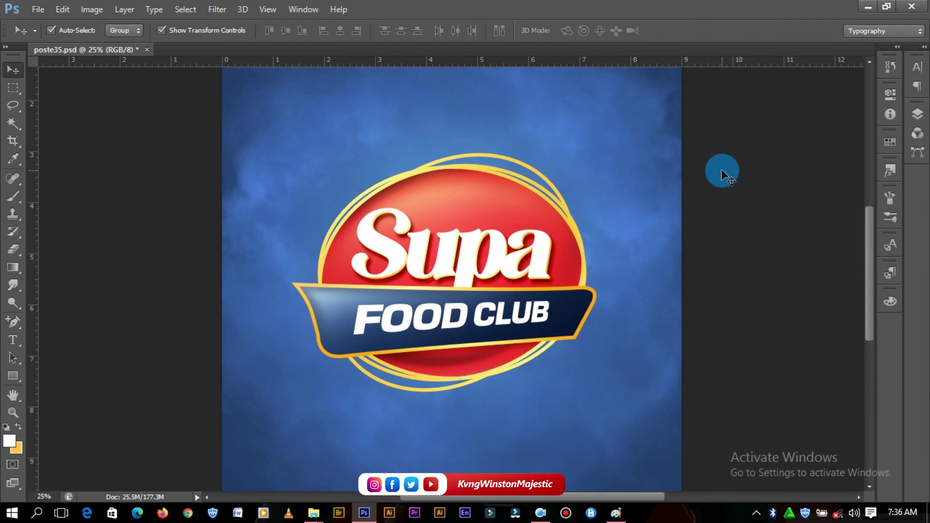
{"action": "key", "text": "ctrl+plus"}
{"action": "key", "text": "ctrl+plus"}
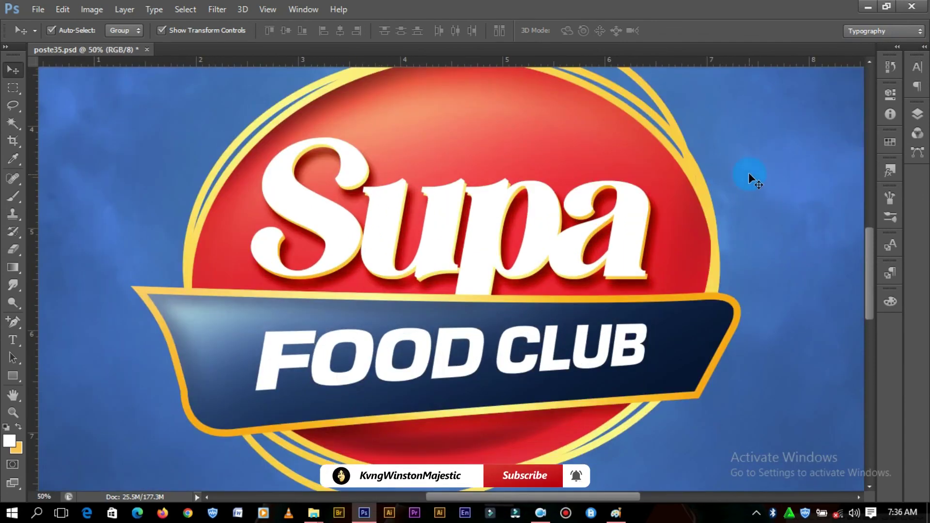
{"action": "mouse_move", "coordinate": [872, 290]}
{"action": "left_mouse_down"}
{"action": "mouse_move", "coordinate": [869, 334]}
{"action": "mouse_move", "coordinate": [871, 279]}
{"action": "mouse_move", "coordinate": [871, 294]}
{"action": "left_mouse_up"}
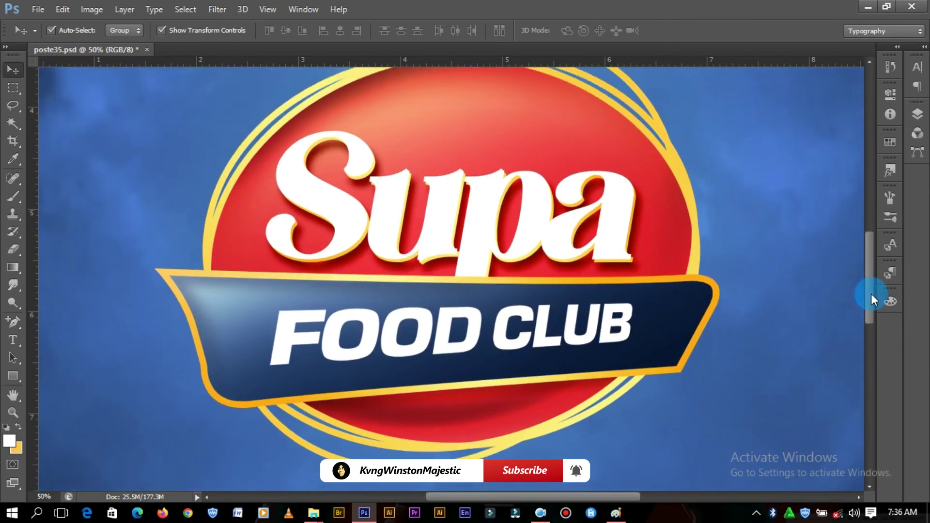
{"action": "key", "text": "ctrl+minus"}
{"action": "mouse_move", "coordinate": [870, 290]}
{"action": "left_mouse_down"}
{"action": "mouse_move", "coordinate": [864, 321]}
{"action": "mouse_move", "coordinate": [861, 278]}
{"action": "left_mouse_up"}
{"action": "key", "text": "ctrl+minus"}
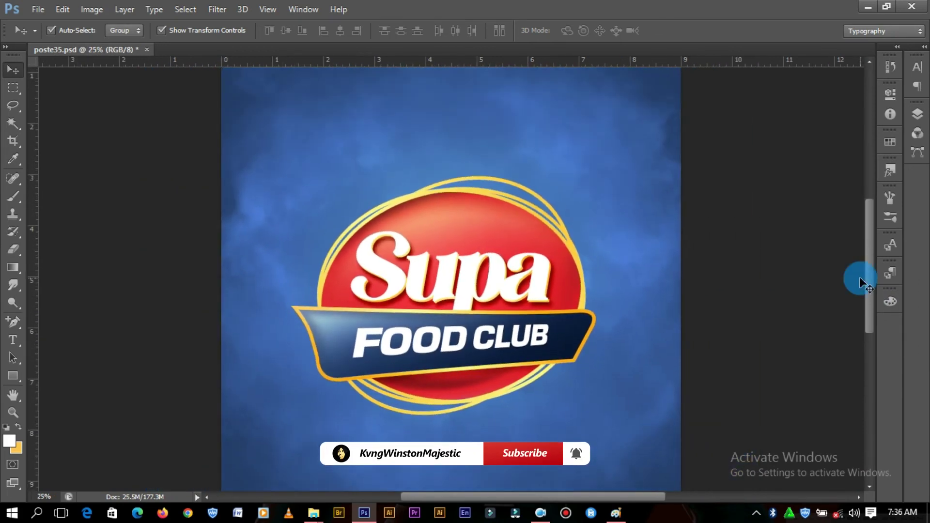
{"action": "key", "text": "ctrl+minus"}
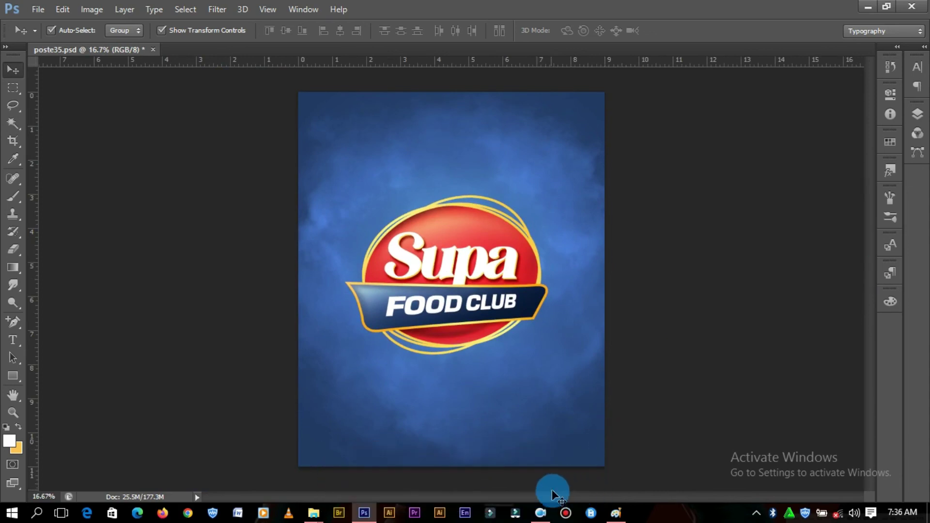